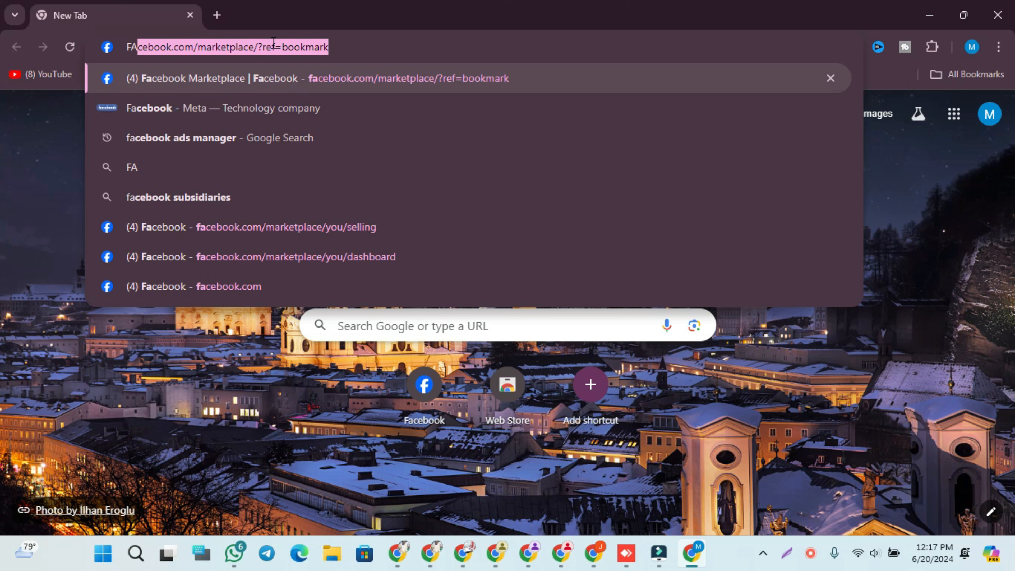
# Search Google for "facebook ads manager" and open the Ads Manager - Meta for Business page.
pyautogui.write('C')
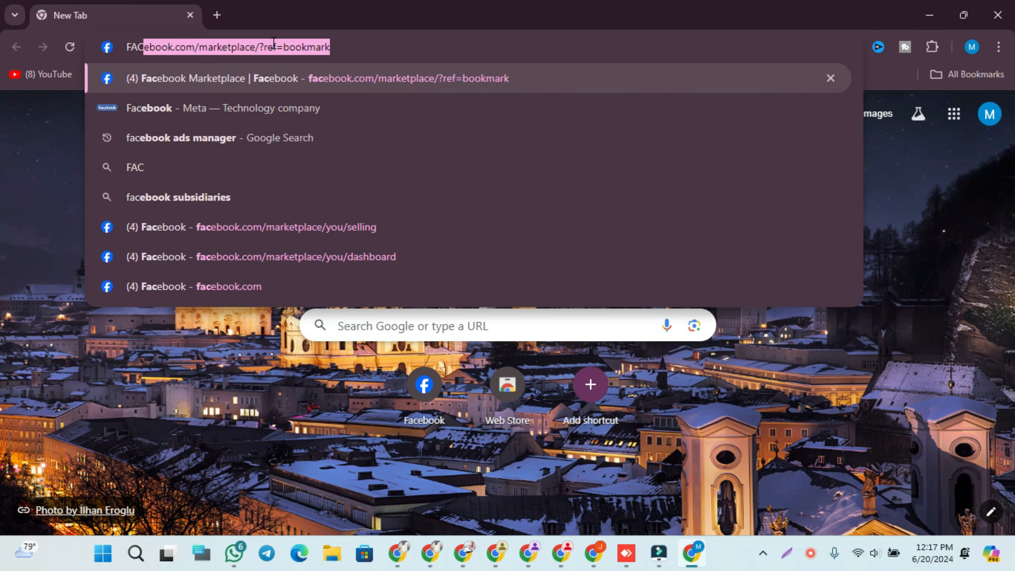
pyautogui.write('E')
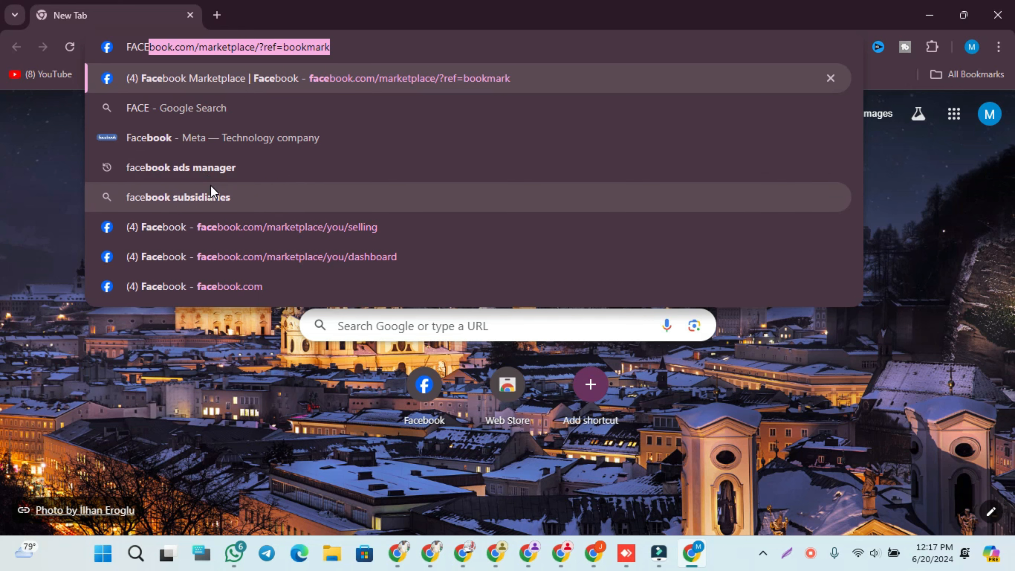
pyautogui.click(151, 164)
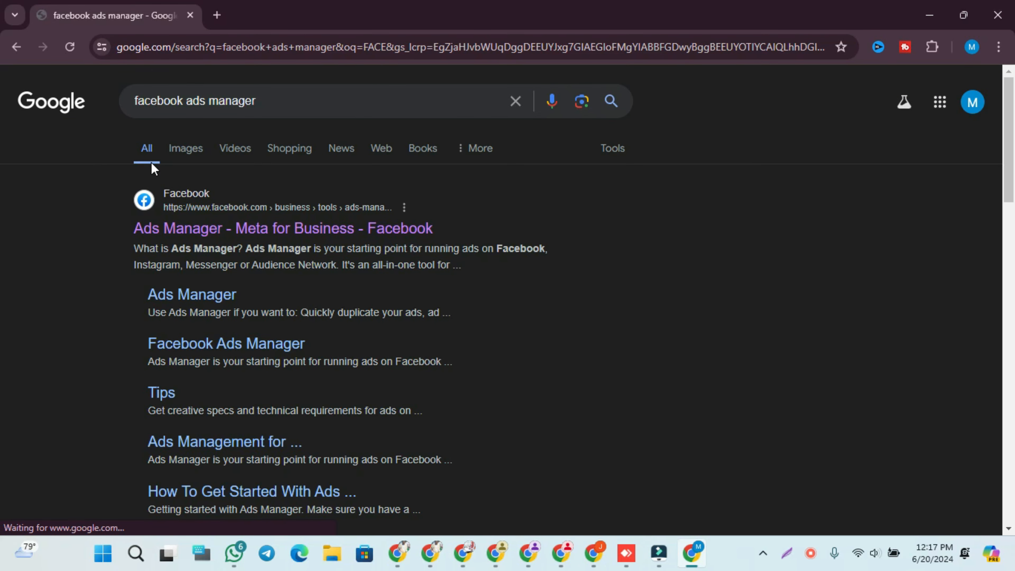
pyautogui.click(233, 235)
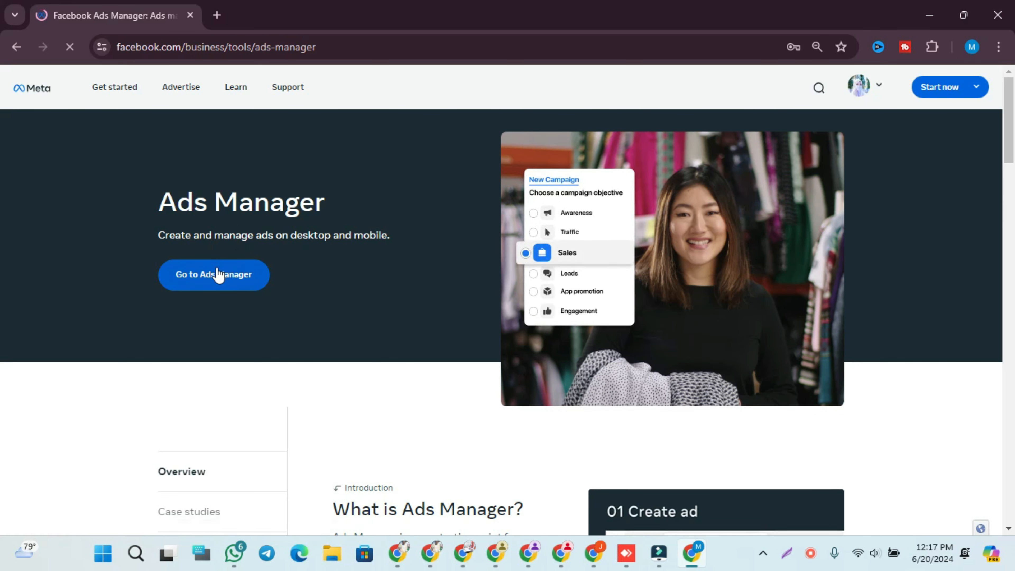
# Go to Ads Manager, open the listed ad account's campaigns and dismiss the introductory column tips.
pyautogui.click(221, 276)
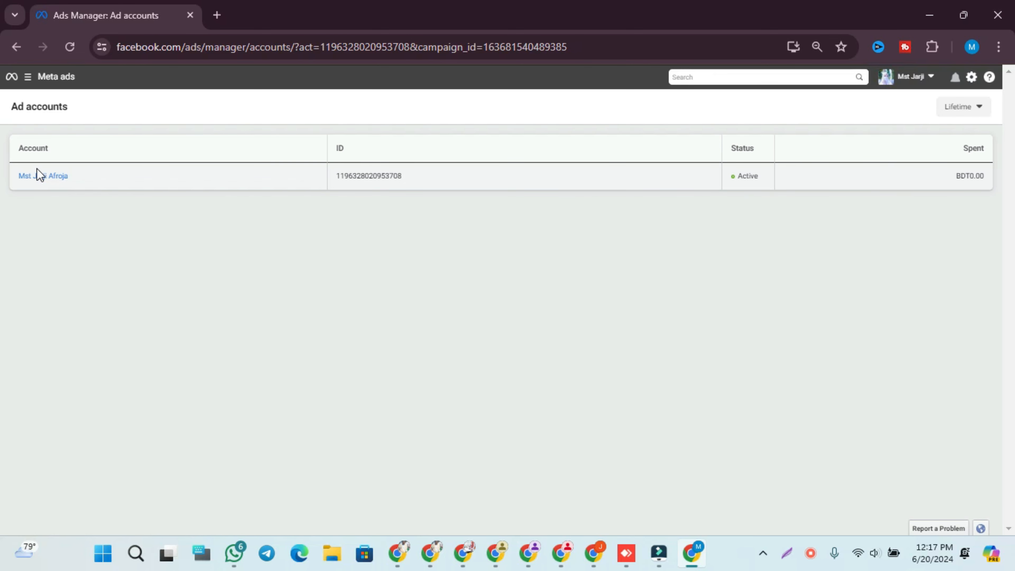
pyautogui.click(30, 177)
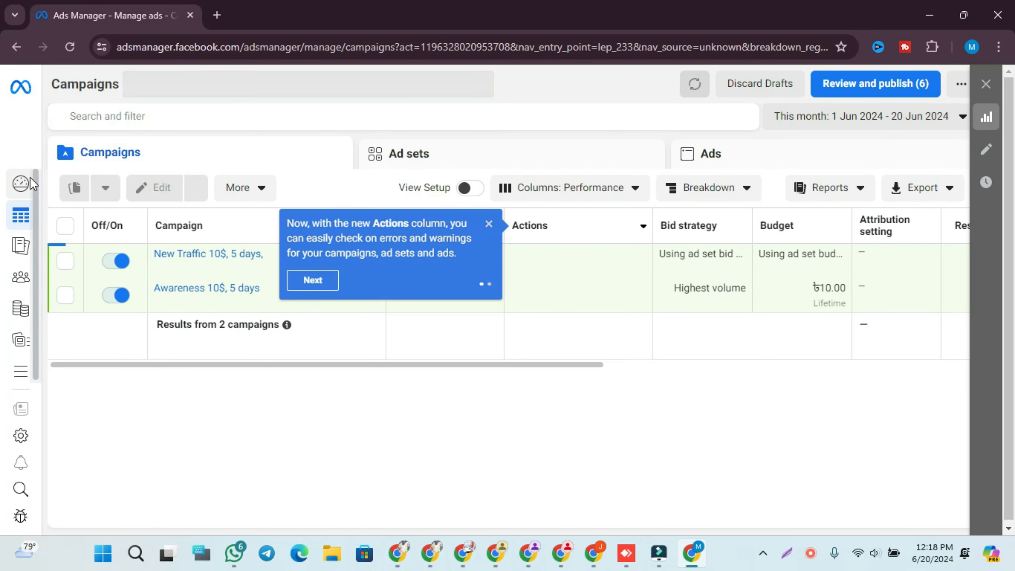
pyautogui.moveTo(32, 181)
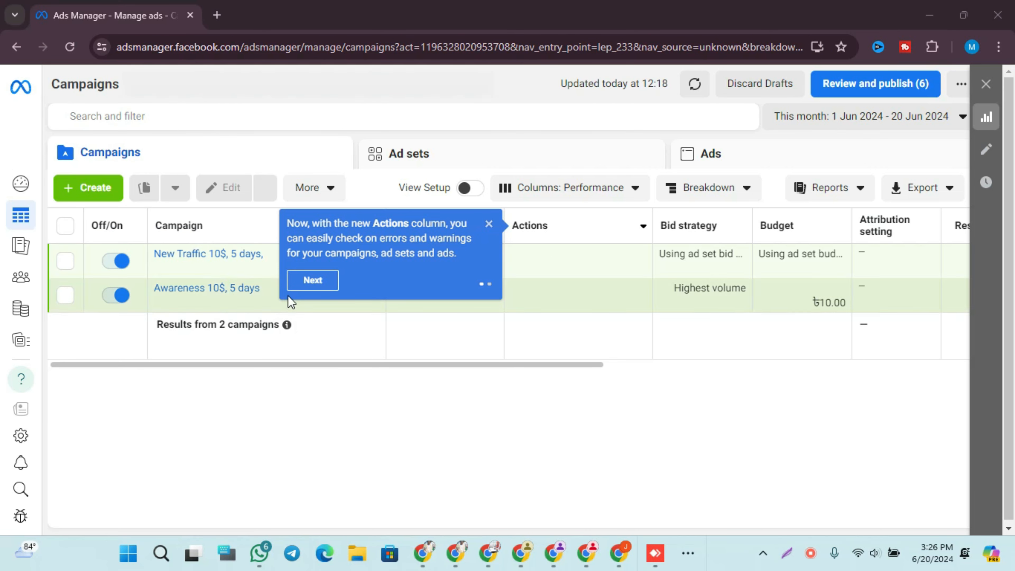
pyautogui.click(303, 287)
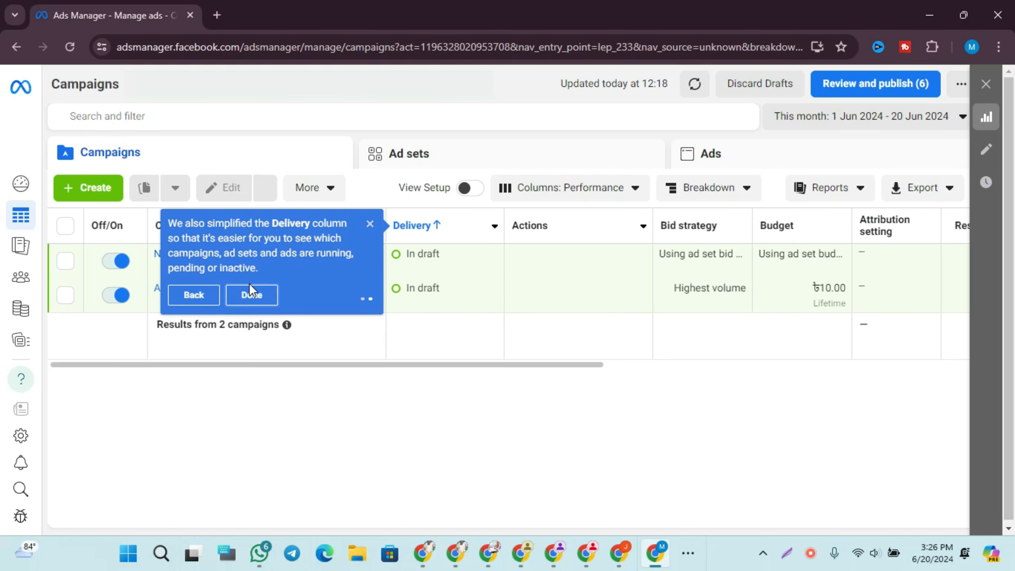
pyautogui.click(251, 296)
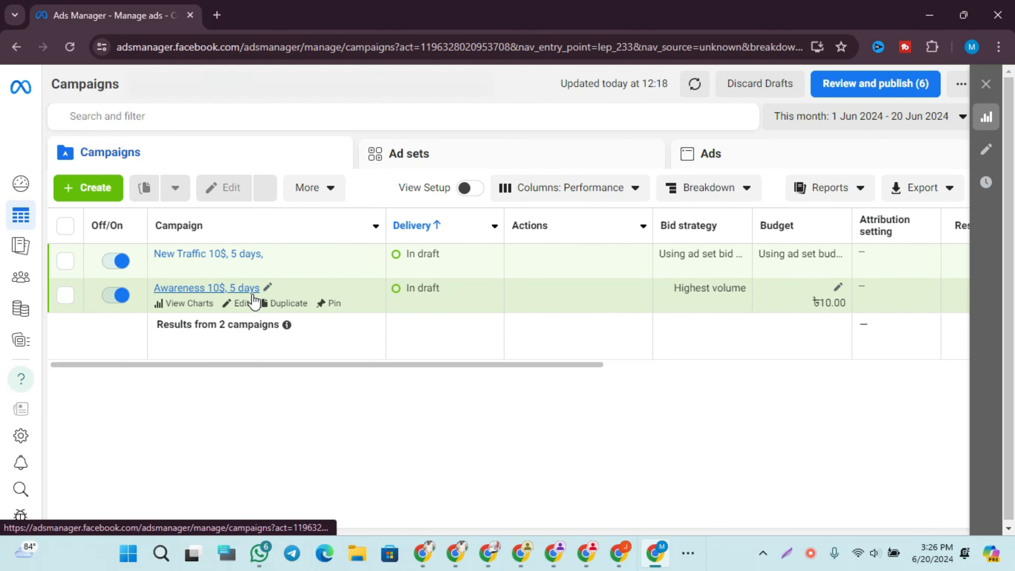
# Create a new Auction campaign with the Engagement objective, using the recommended settings.
pyautogui.click(101, 189)
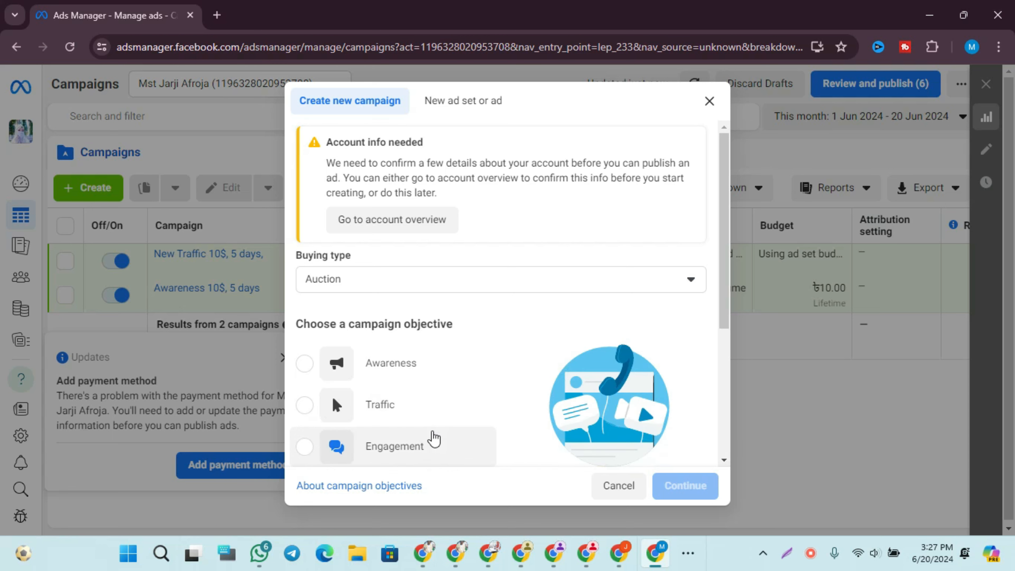
pyautogui.click(419, 446)
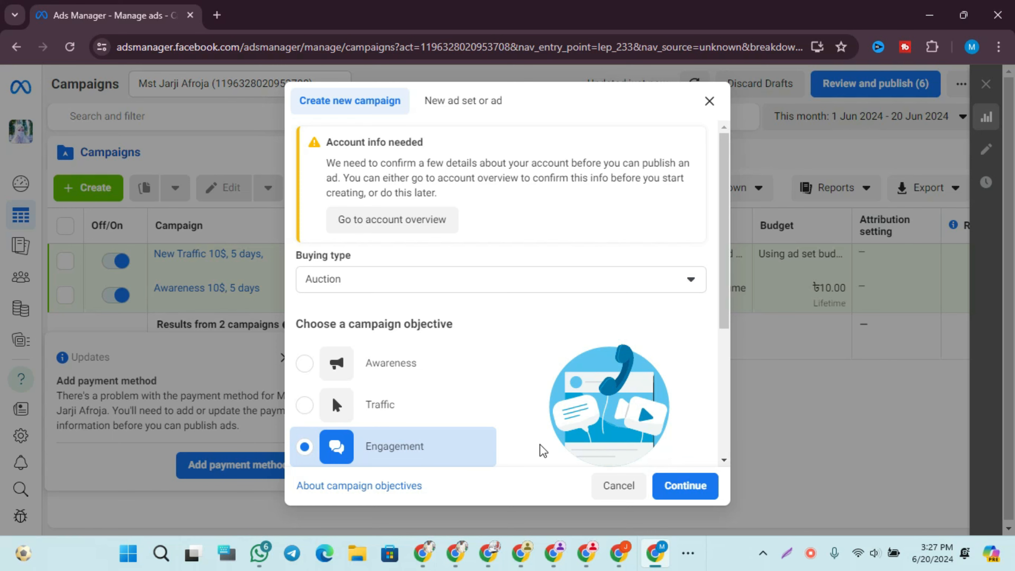
pyautogui.click(681, 486)
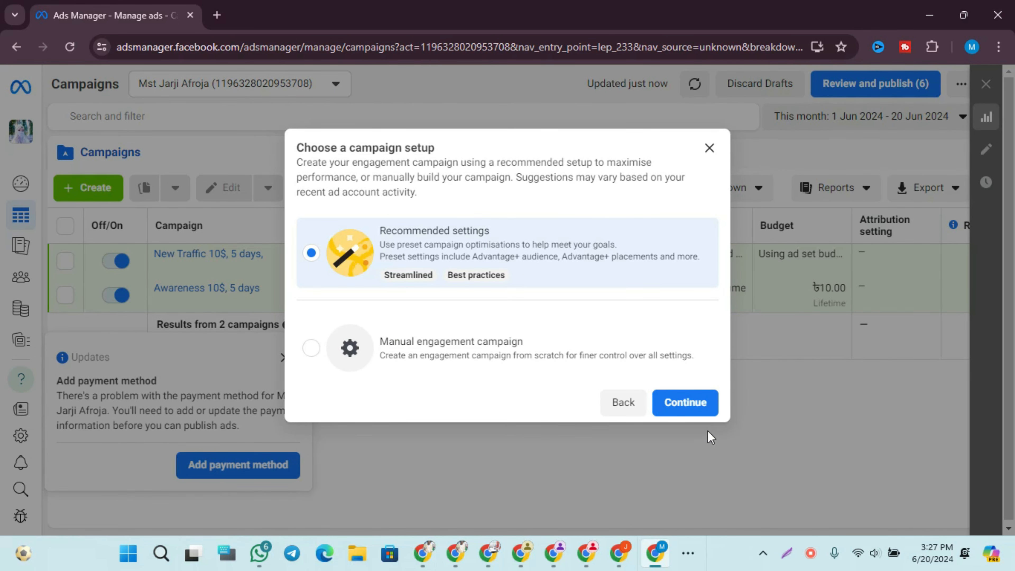
pyautogui.click(684, 402)
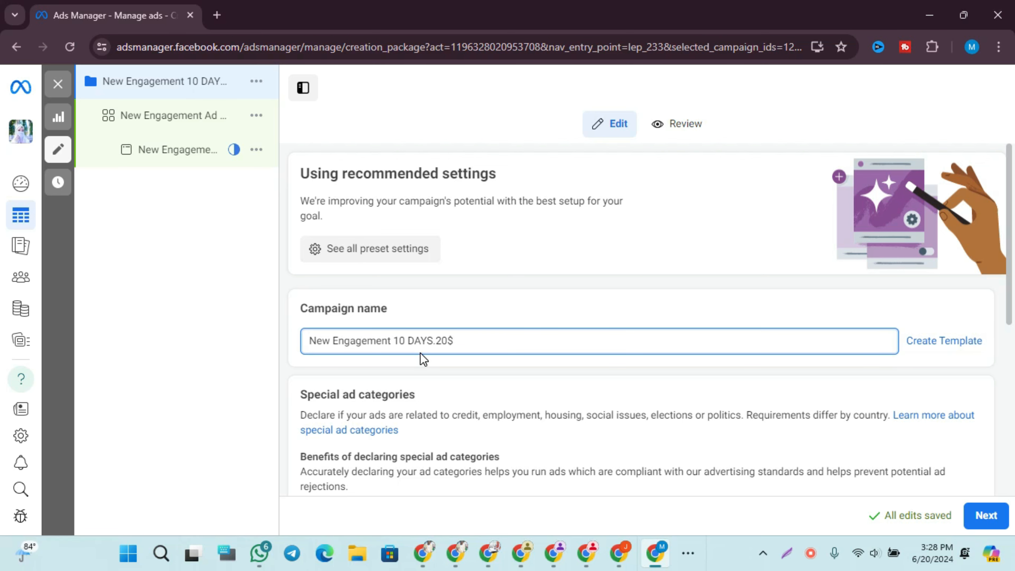
# Leave the special ad categories, A/B test and Advantage campaign budget unset and continue to the ad set settings.
pyautogui.scroll(-5, 2, 371)
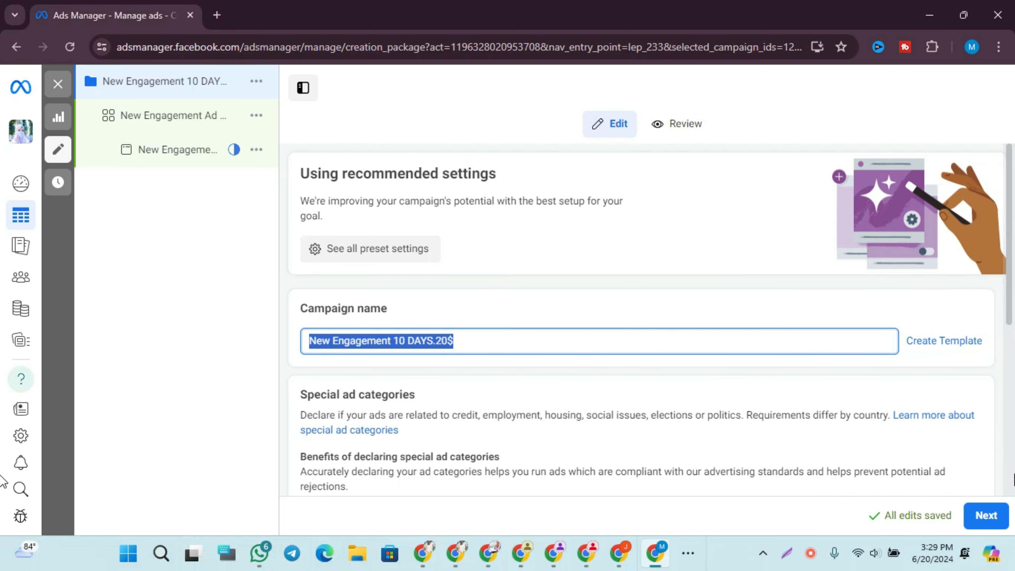
pyautogui.scroll(-8, 2, 480)
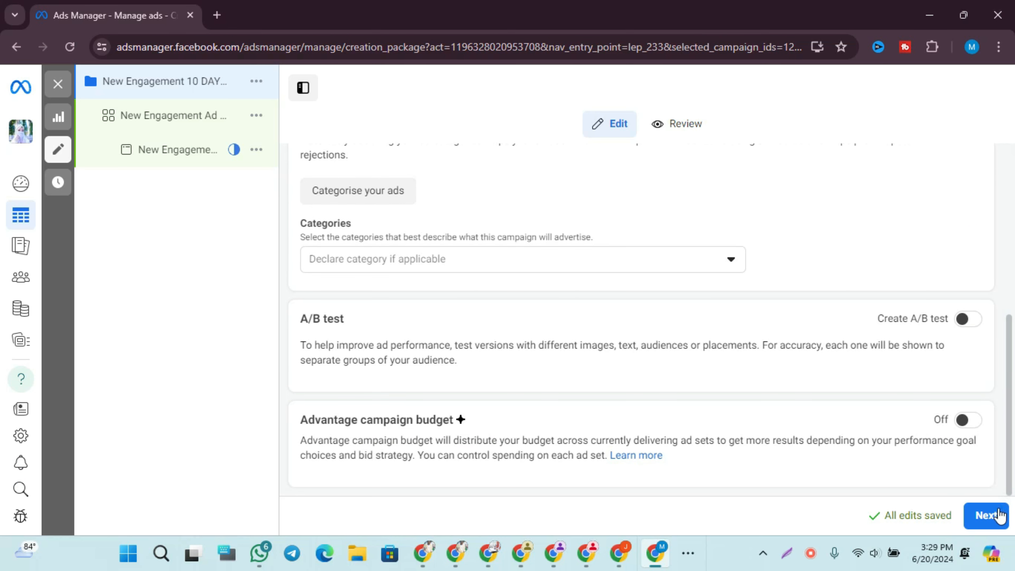
pyautogui.click(986, 515)
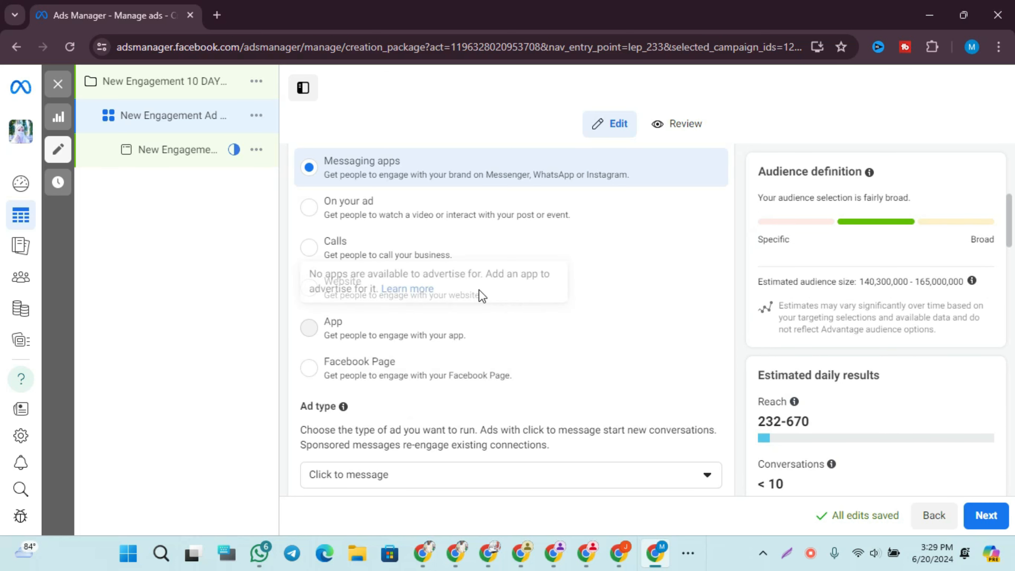
# Choose Messaging apps as the conversion location and Click to message as the ad type.
pyautogui.click(396, 167)
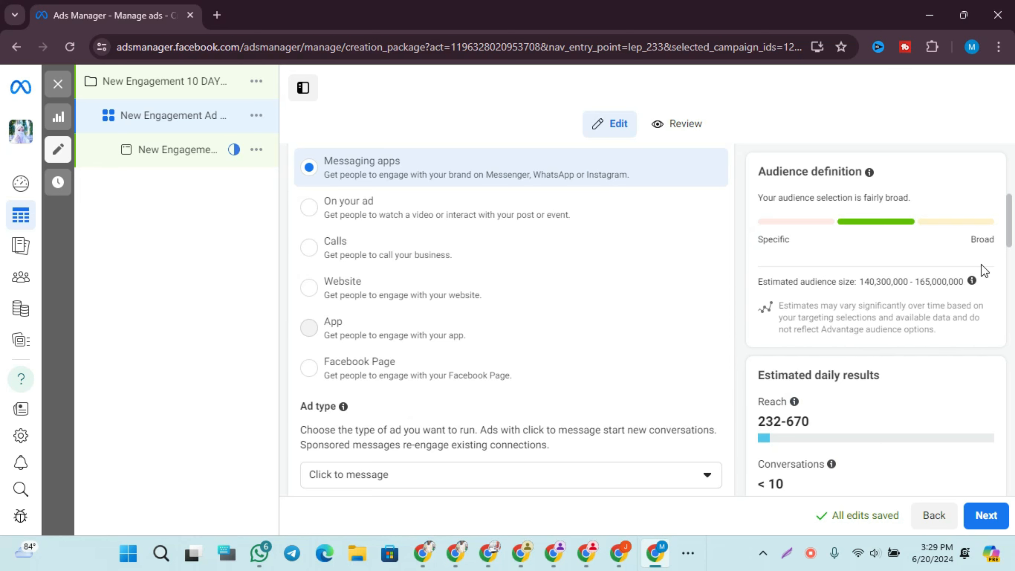
pyautogui.moveTo(1011, 230); pyautogui.dragTo(1003, 262)
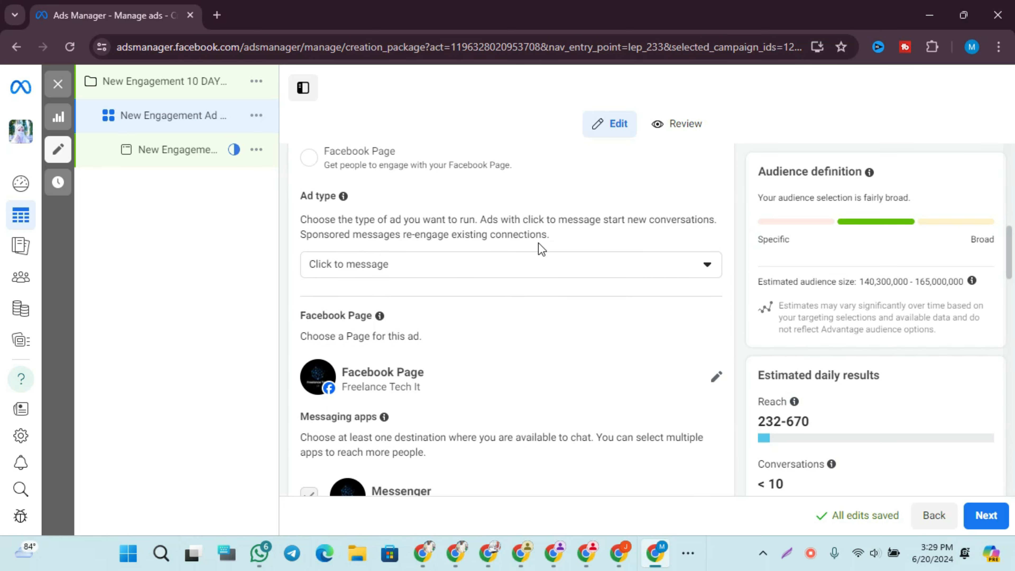
pyautogui.click(416, 264)
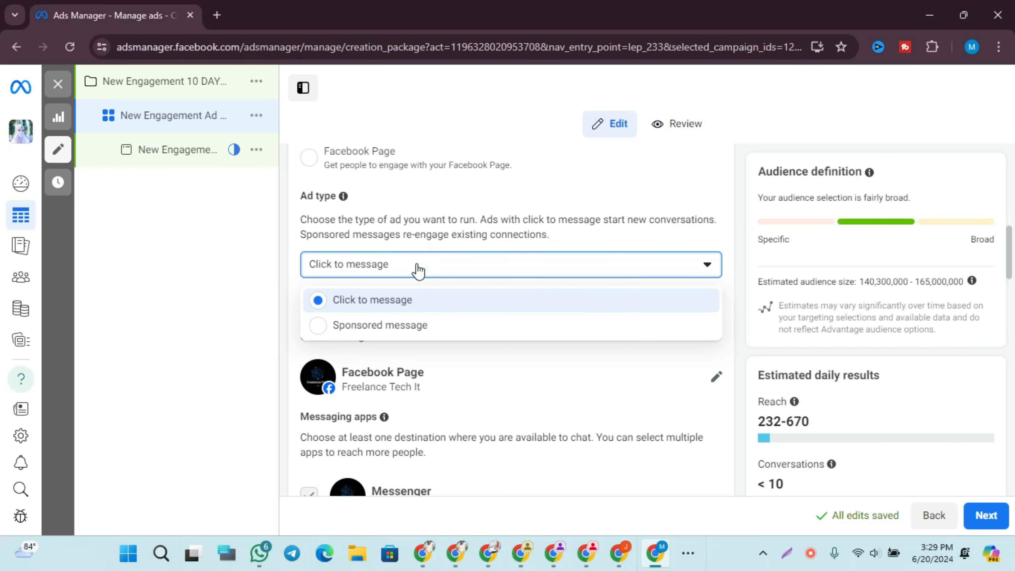
pyautogui.click(388, 301)
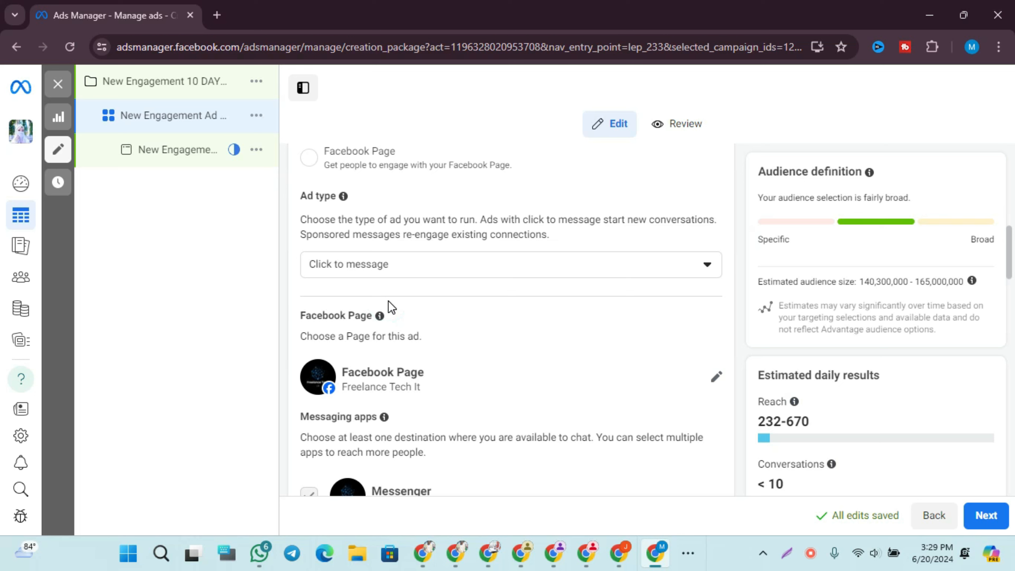
# Select Freelance Tech It as the Facebook Page for this ad.
pyautogui.click(711, 320)
pyautogui.click(716, 378)
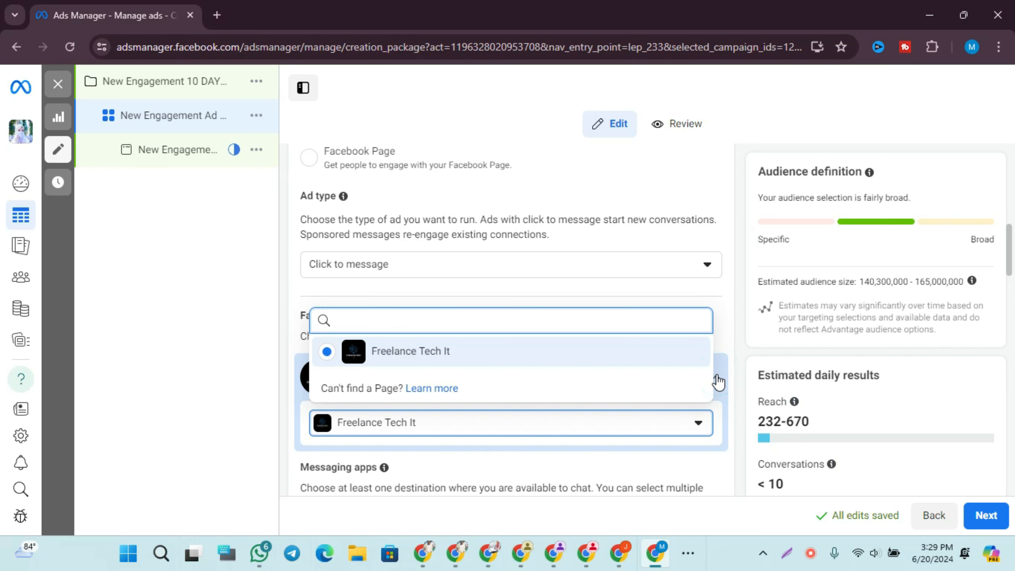
pyautogui.click(461, 363)
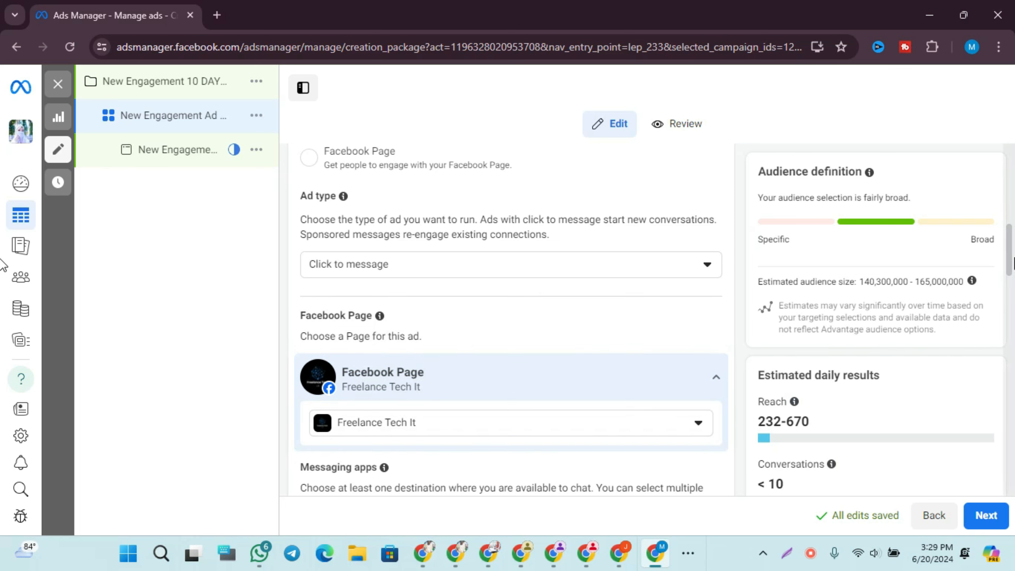
# Switch the ad set to a lifetime budget and set the amount to 4000 BDT.
pyautogui.moveTo(1010, 259); pyautogui.dragTo(1010, 298)
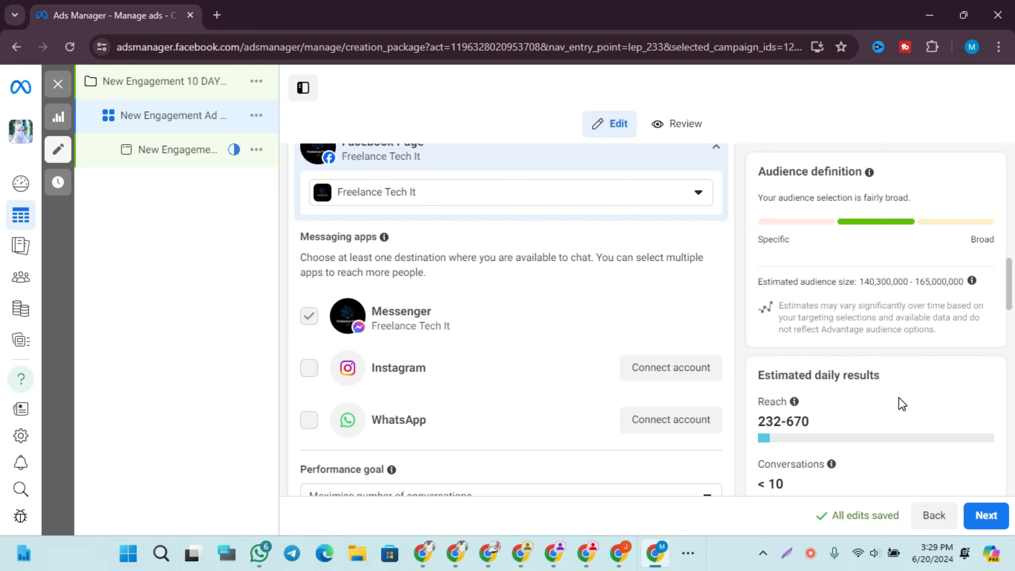
pyautogui.moveTo(1011, 292); pyautogui.dragTo(1010, 326)
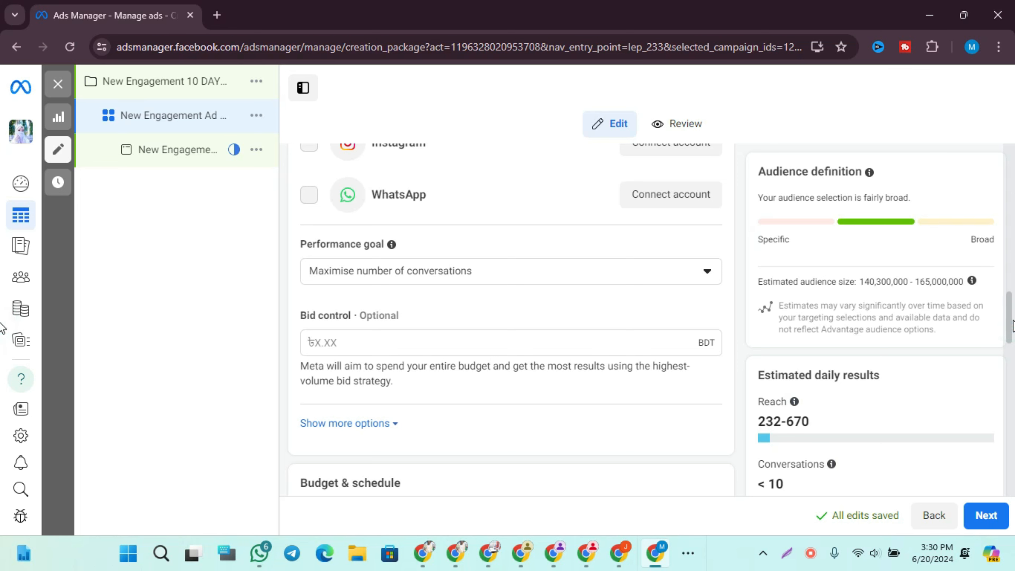
pyautogui.scroll(-4, 1007, 317)
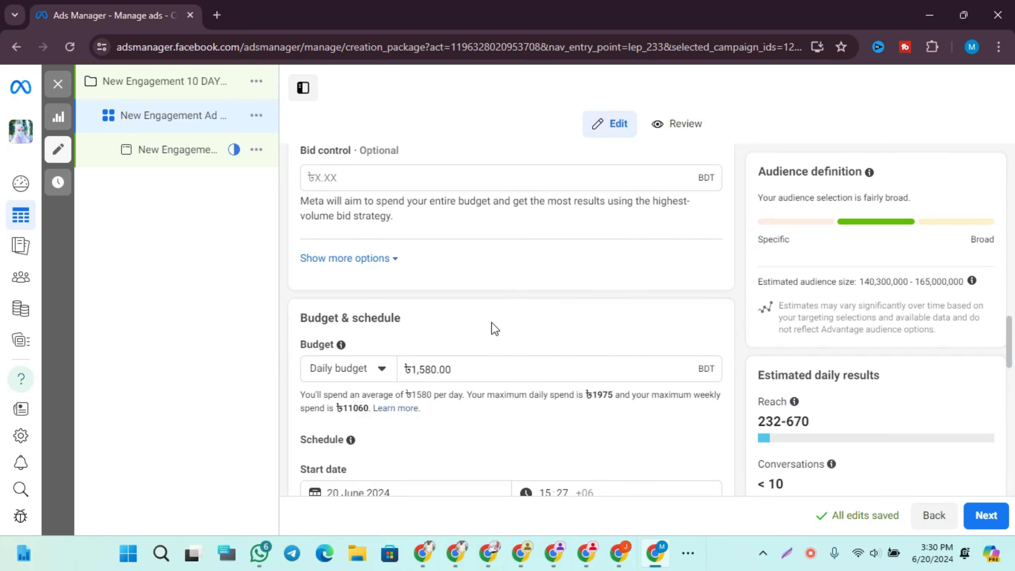
pyautogui.click(381, 367)
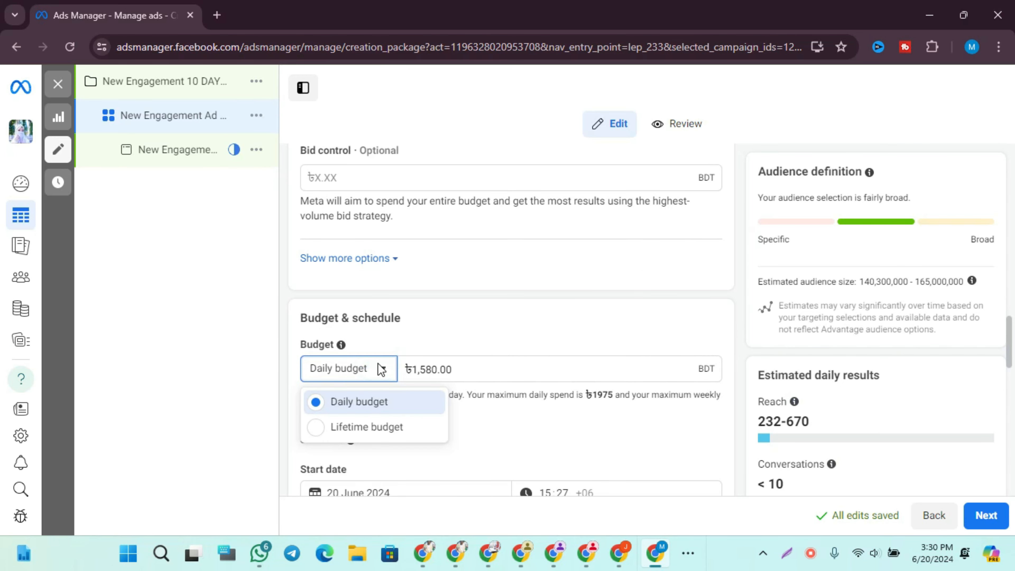
pyautogui.click(383, 427)
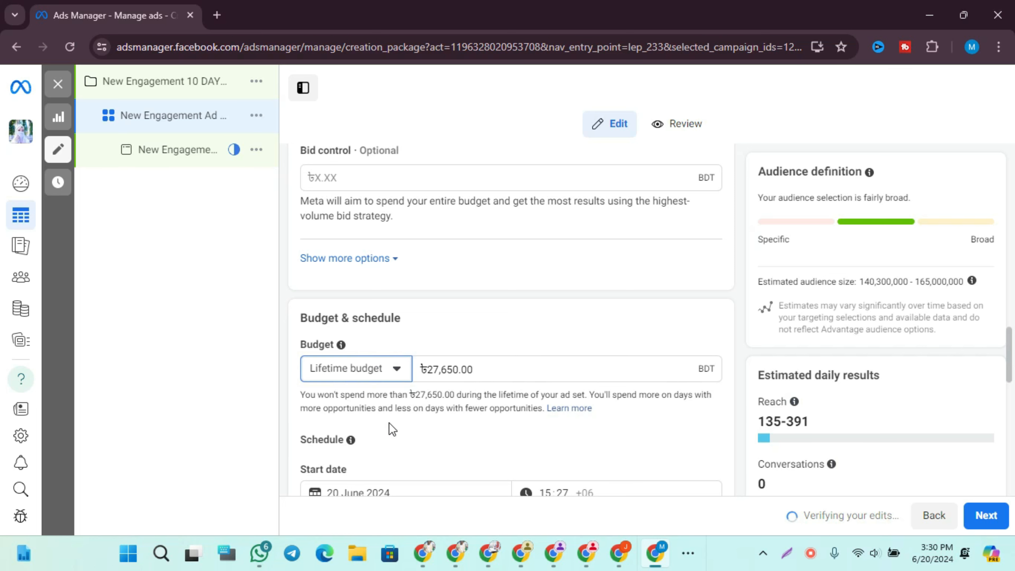
pyautogui.click(504, 375)
pyautogui.write('4000')
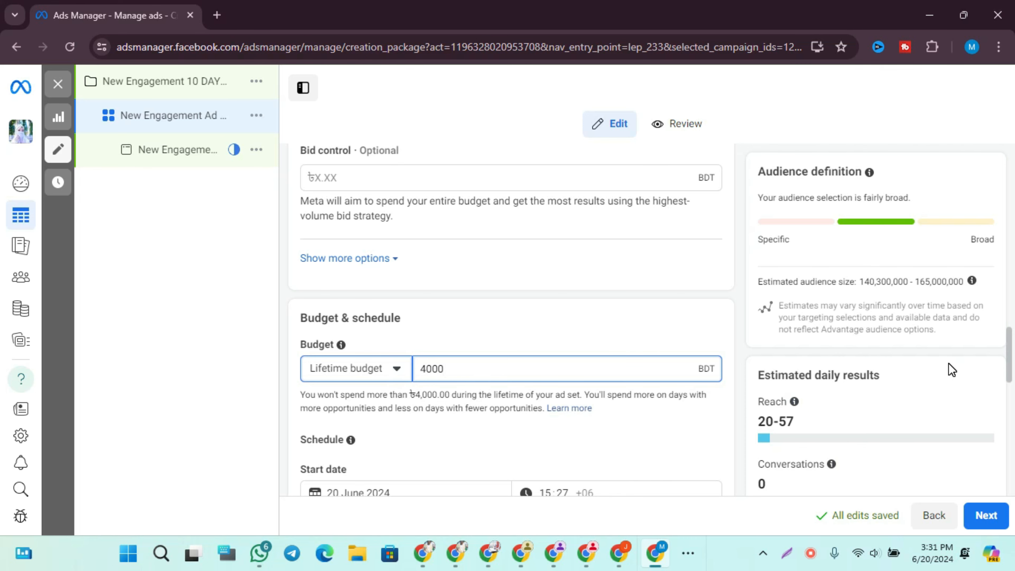
# Set the ad set's end date to 30 June 2024.
pyautogui.moveTo(1013, 359); pyautogui.dragTo(1013, 394)
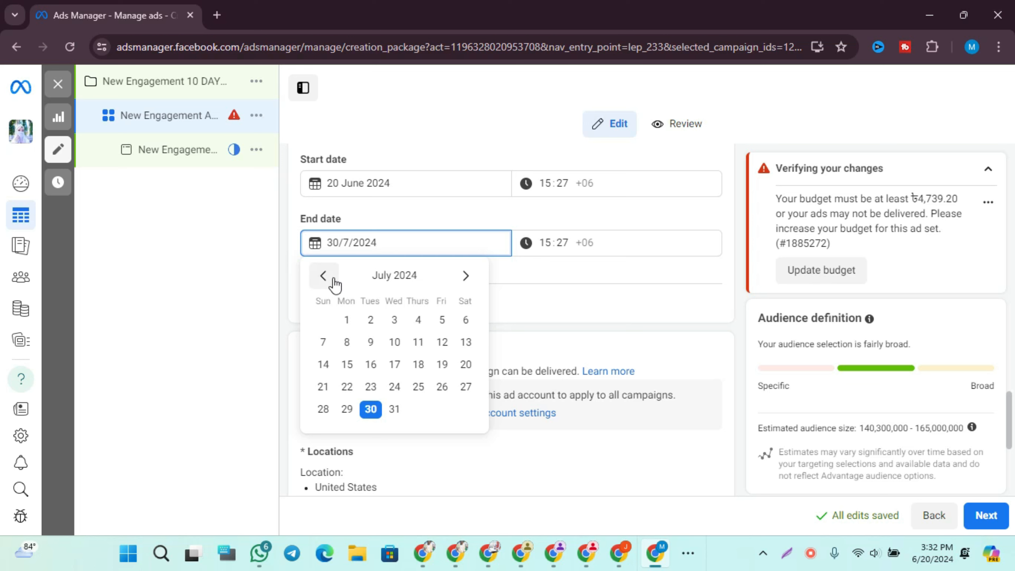
pyautogui.click(324, 276)
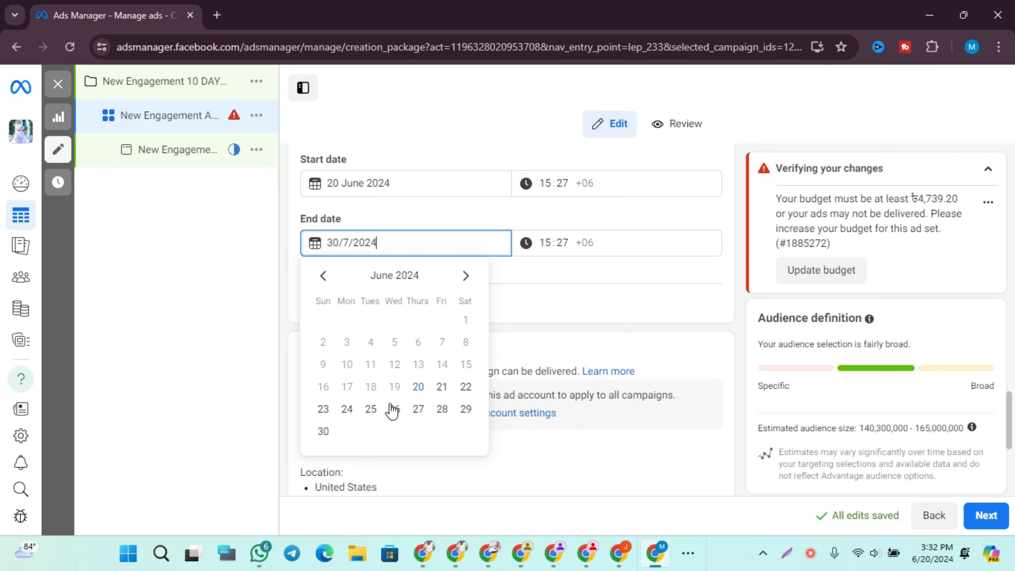
pyautogui.click(325, 433)
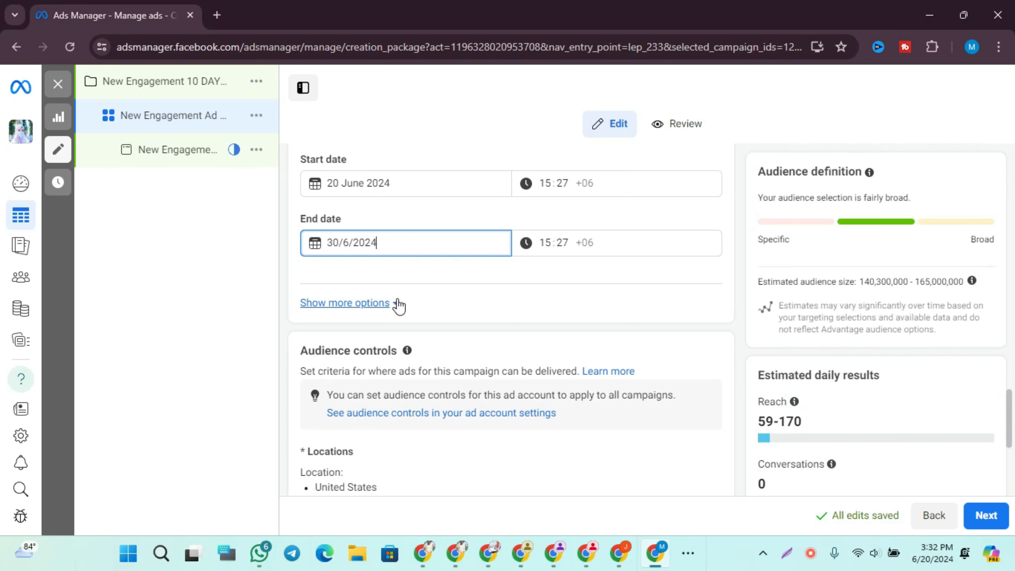
# Expand the additional budget and schedule options and open the ad scheduling setting for editing.
pyautogui.click(387, 304)
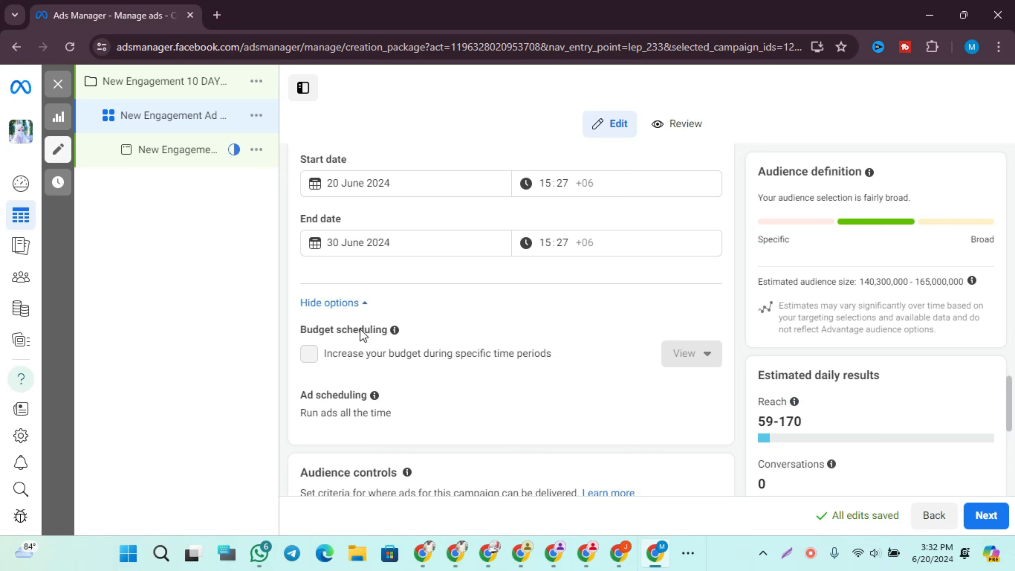
pyautogui.moveTo(315, 353)
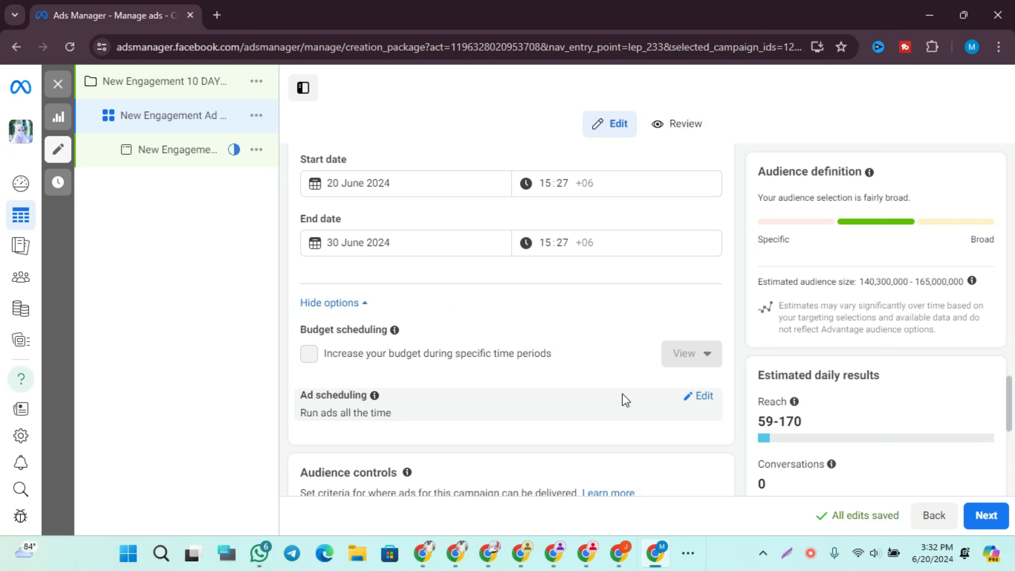
pyautogui.click(702, 396)
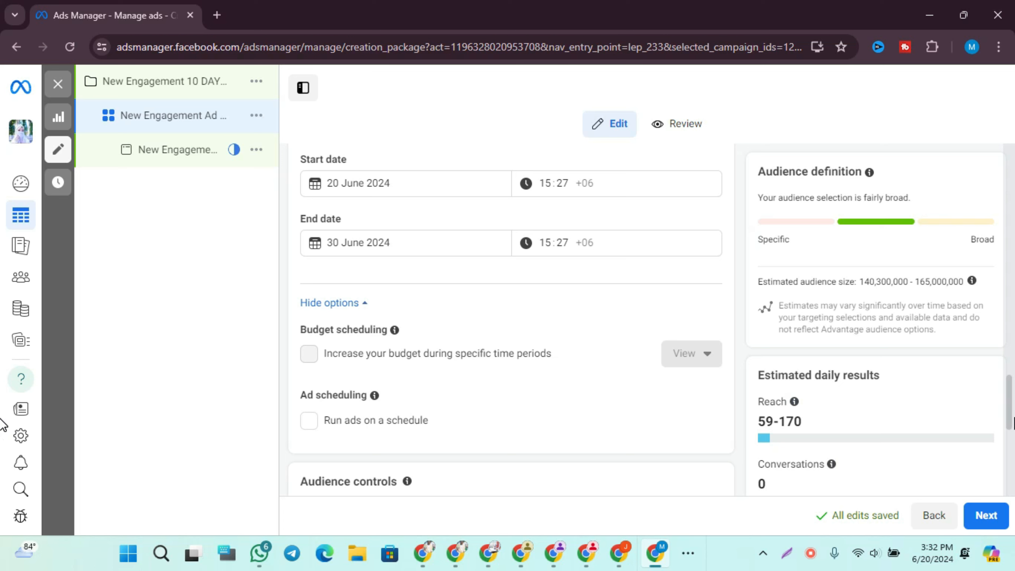
pyautogui.scroll(-4, 4, 440)
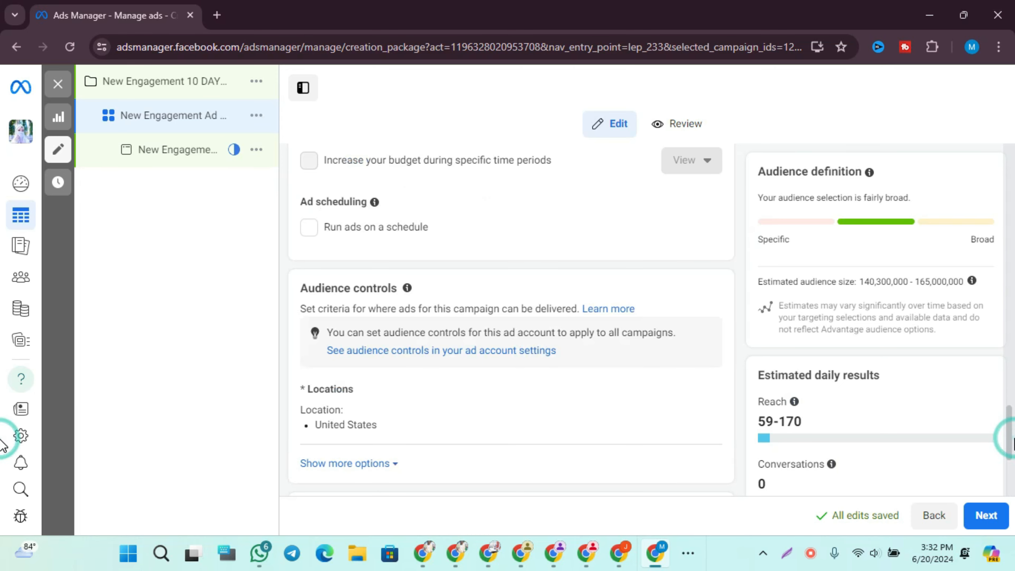
# Open the ad set's audience locations for editing and remove United States from the targeted locations.
pyautogui.click(1012, 438)
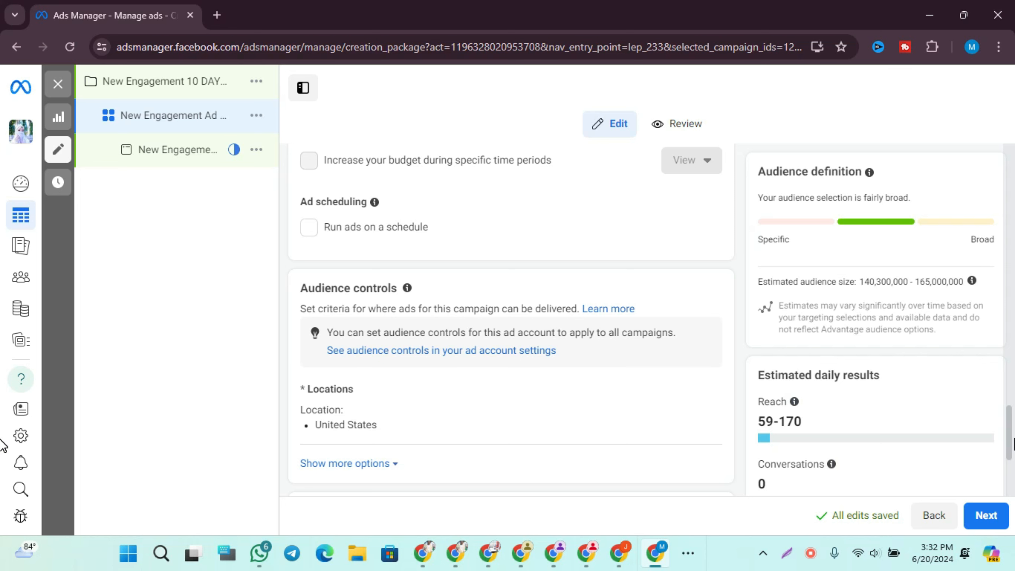
pyautogui.moveTo(1013, 439); pyautogui.dragTo(1013, 463)
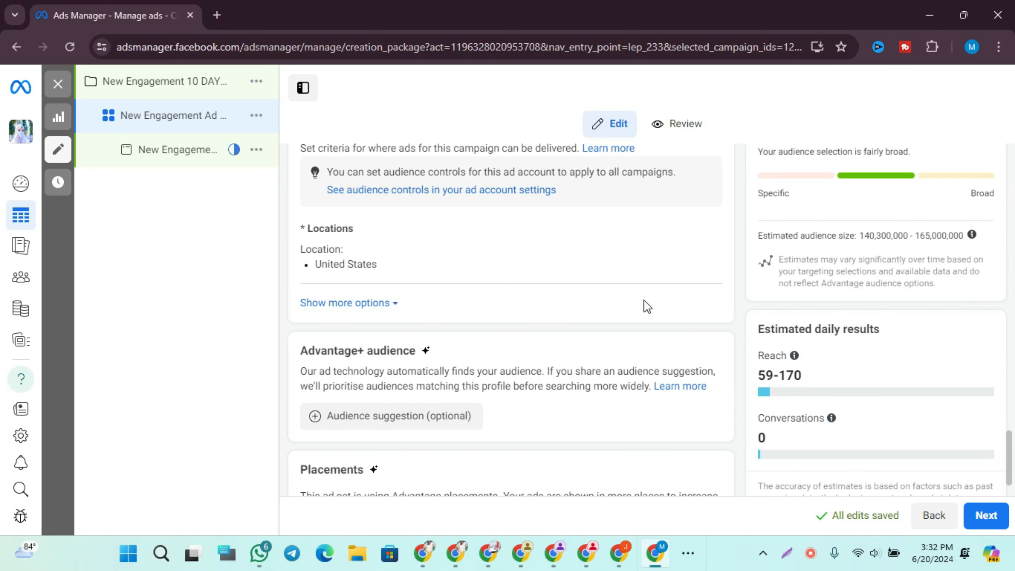
pyautogui.click(701, 234)
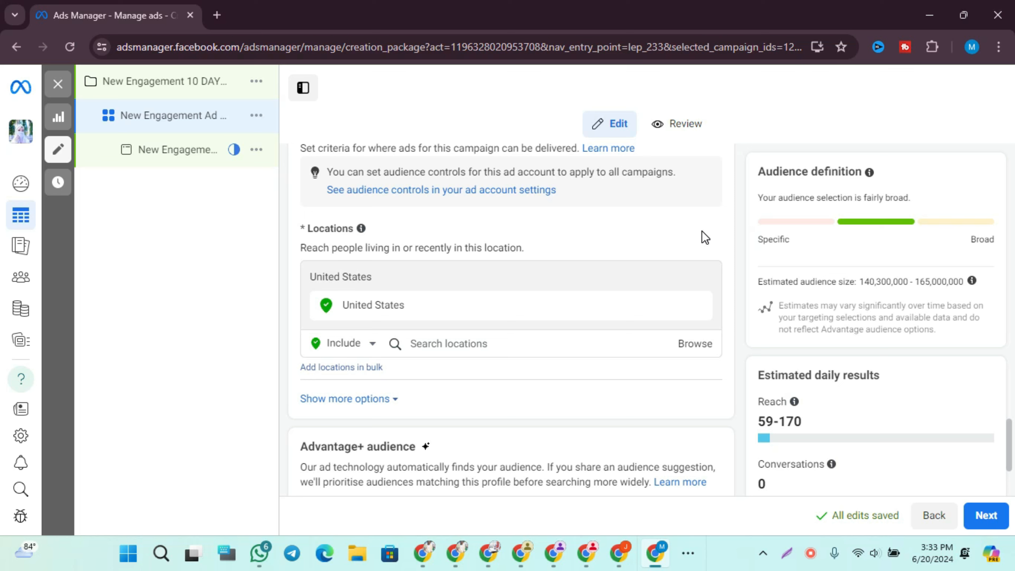
pyautogui.click(693, 306)
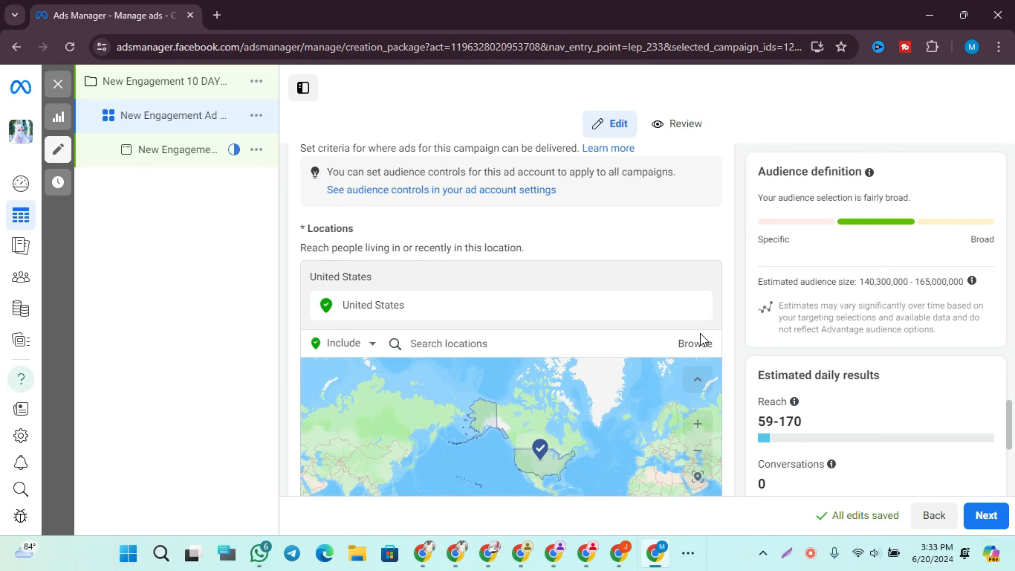
pyautogui.click(695, 306)
pyautogui.click(696, 306)
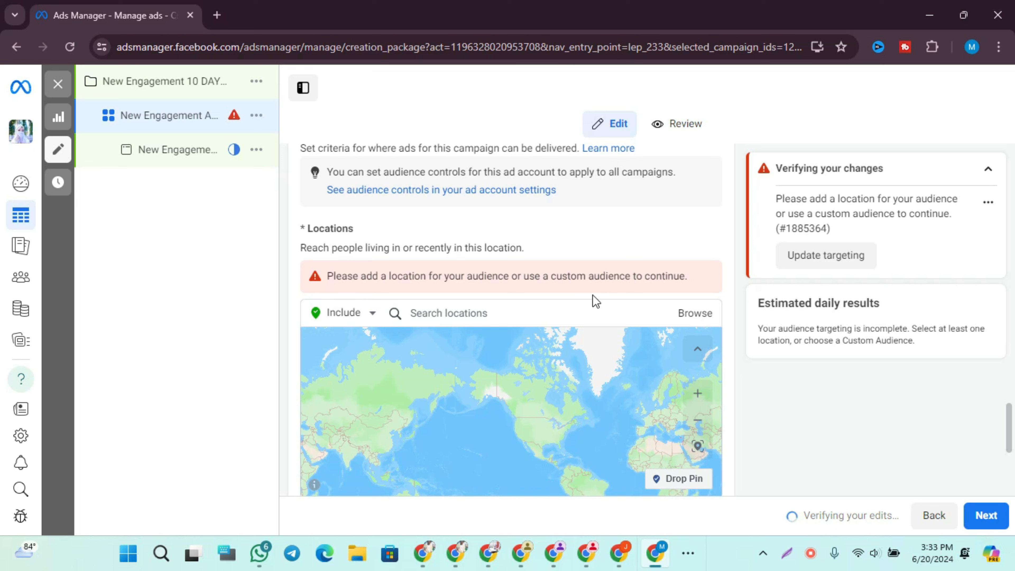
# Search for Bangladesh in the audience locations and add the country as an included location.
pyautogui.click(551, 307)
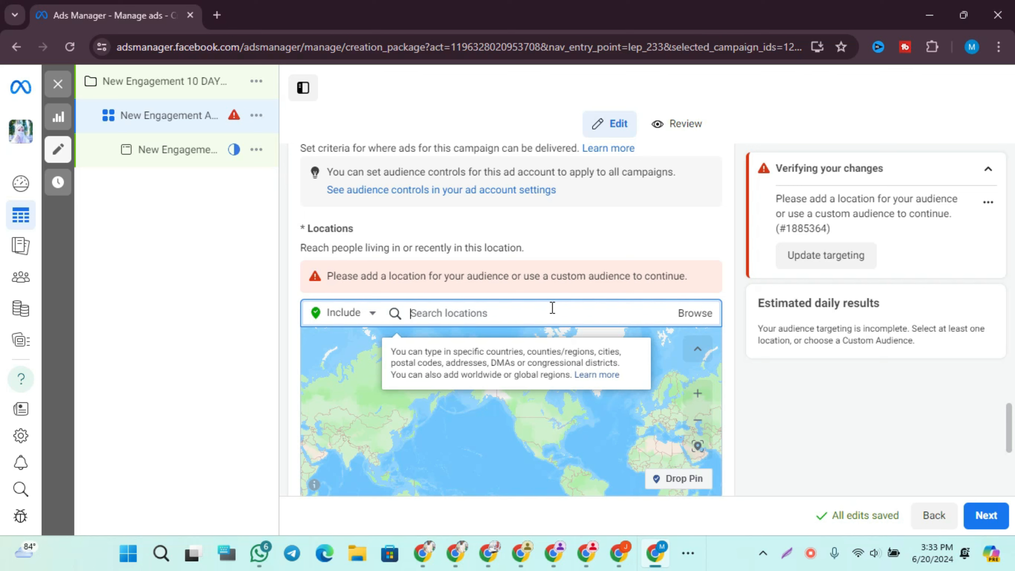
pyautogui.write('u')
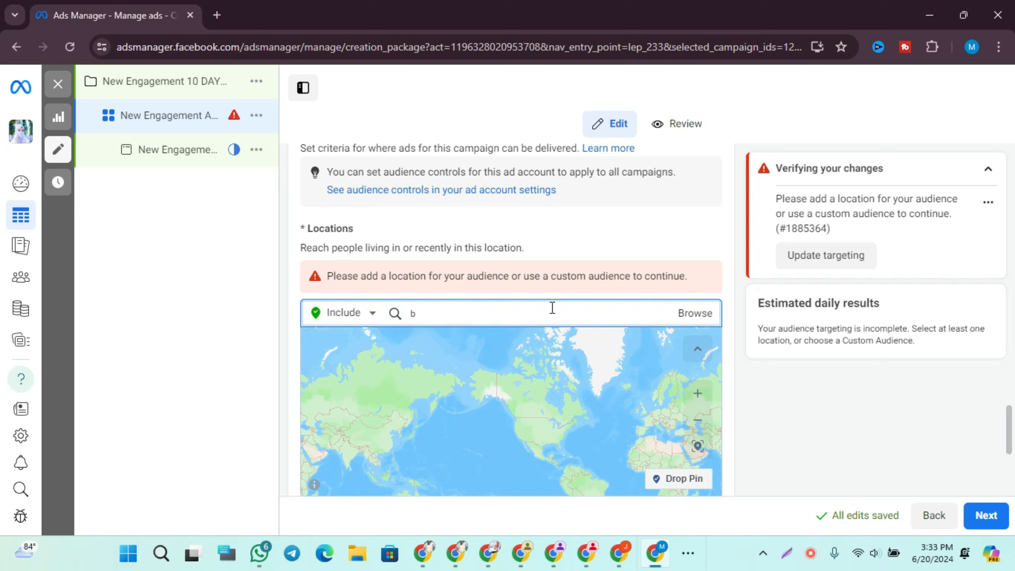
pyautogui.write('A')
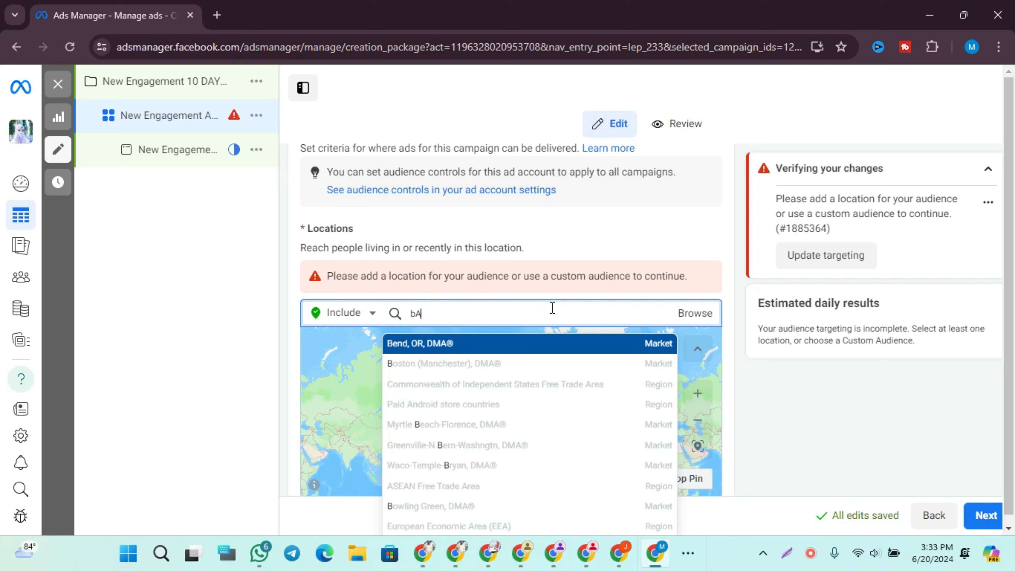
pyautogui.write('NG')
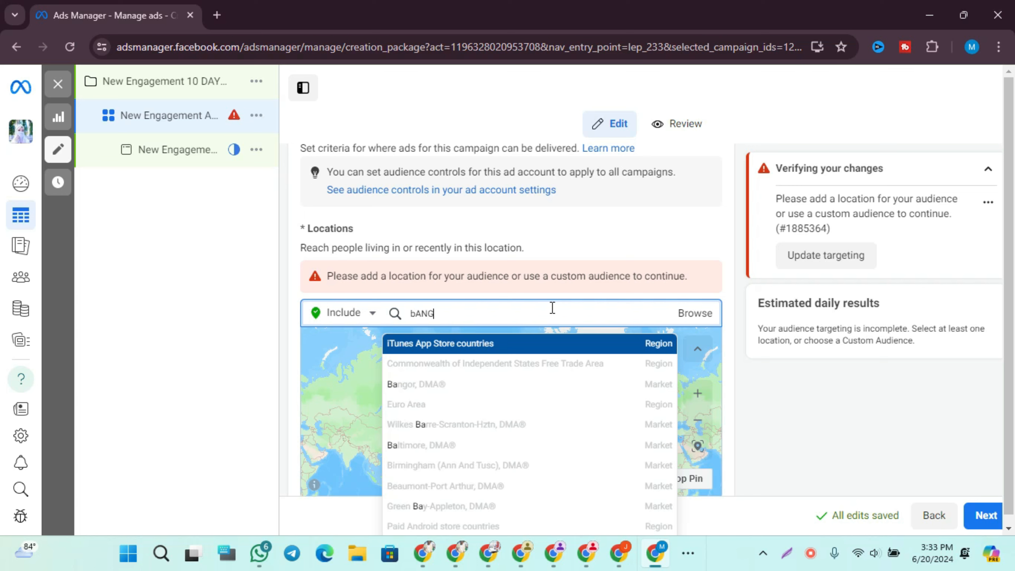
pyautogui.write('LA')
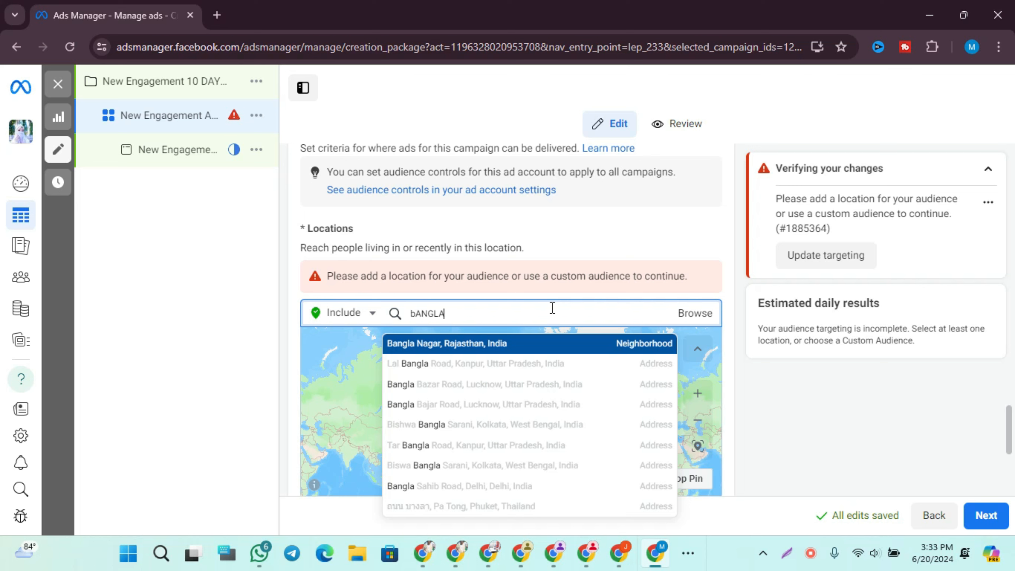
pyautogui.write('D')
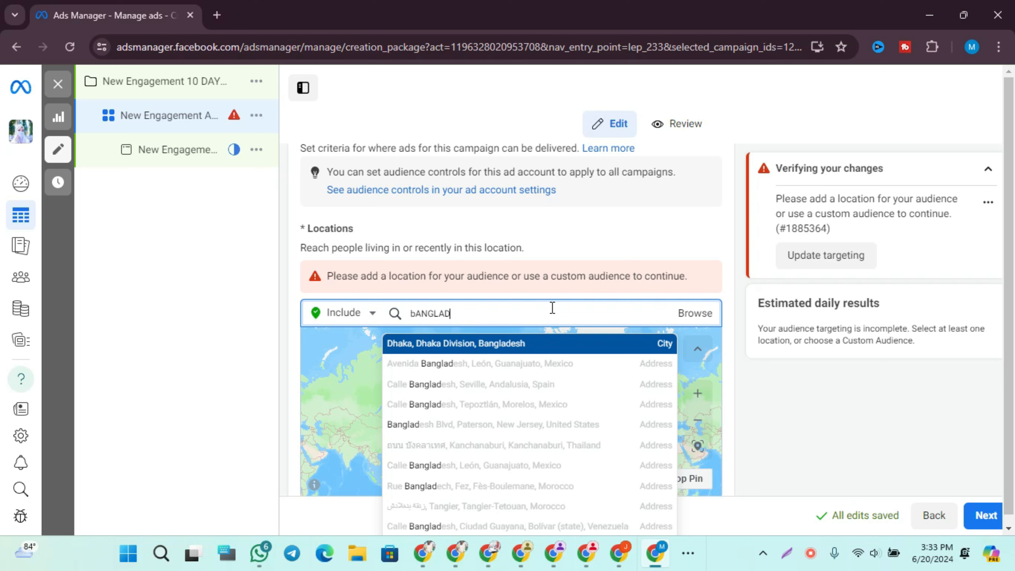
pyautogui.write('ES')
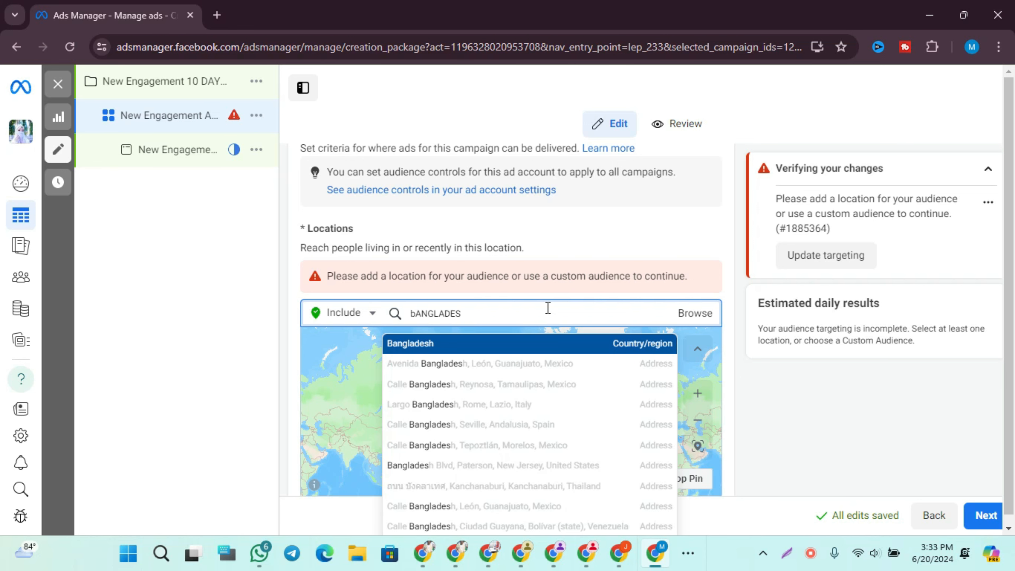
pyautogui.click(528, 351)
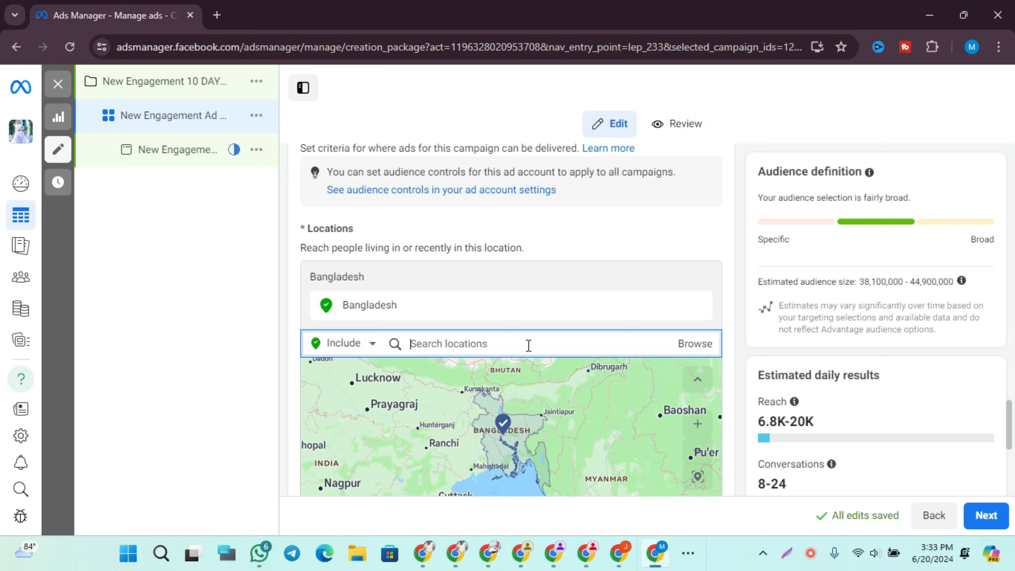
# Switch the location search to exclusions and exclude the city of Dhaka, Dhaka Division, Bangladesh.
pyautogui.click(351, 343)
pyautogui.click(351, 393)
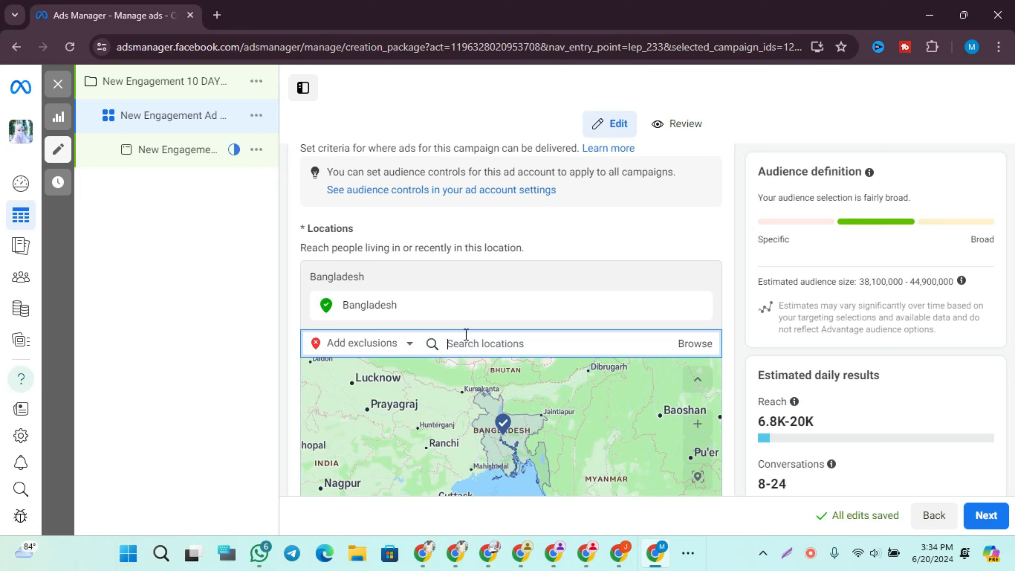
pyautogui.write('D')
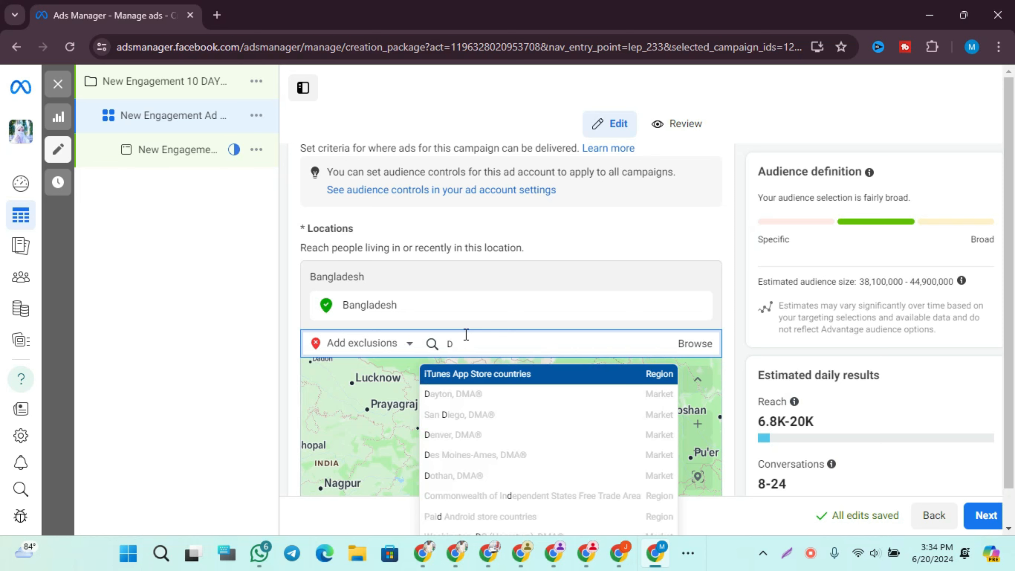
pyautogui.write('ha')
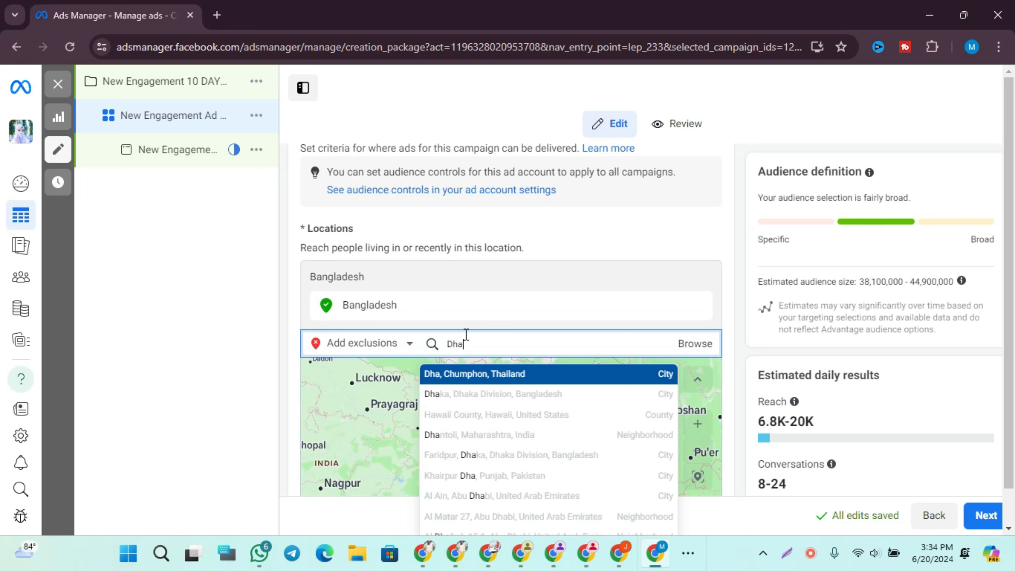
pyautogui.write('ka')
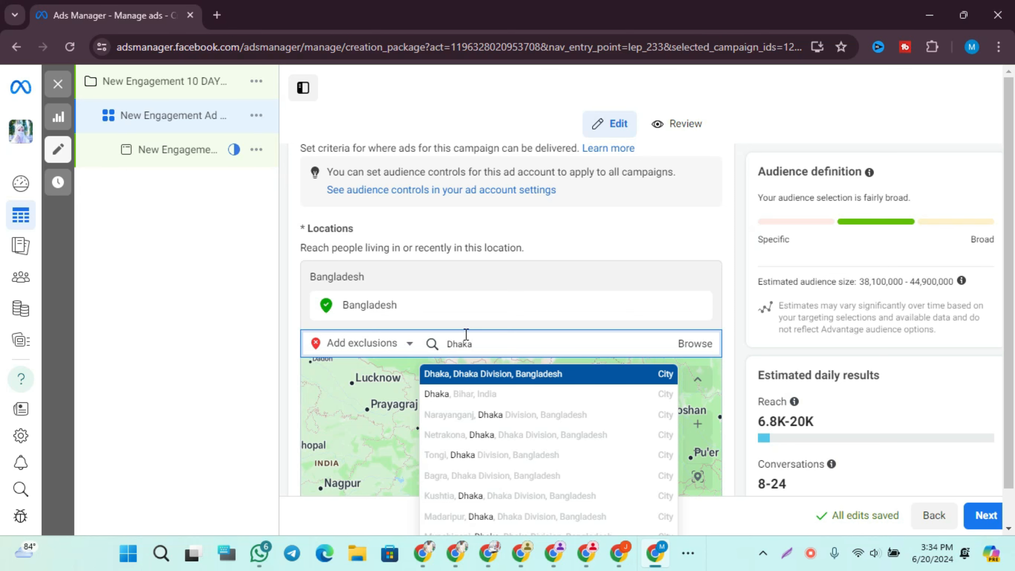
pyautogui.click(504, 376)
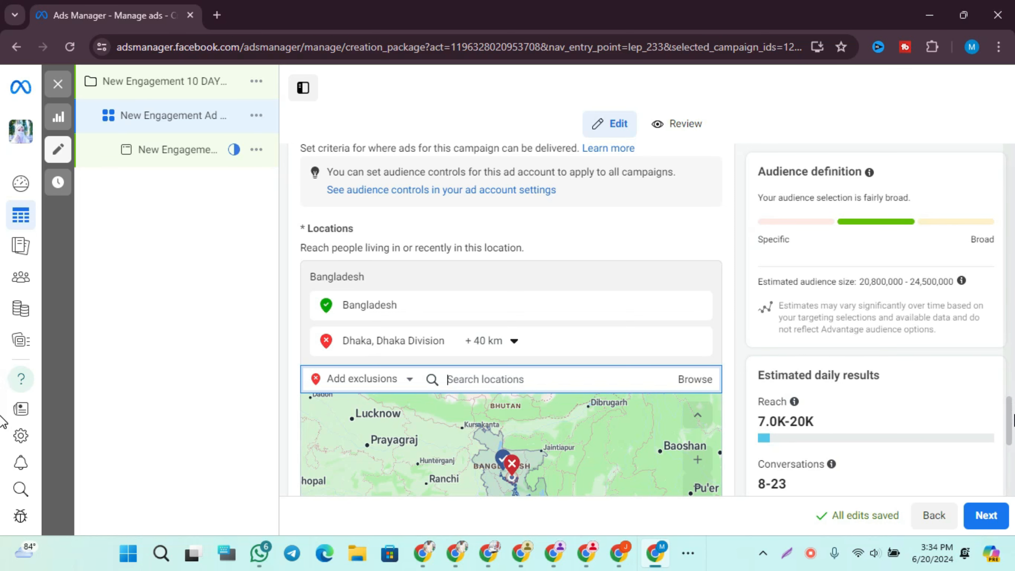
# Expand the additional audience control options and add Bengali and English (All) as the audience languages.
pyautogui.moveTo(1011, 412); pyautogui.dragTo(1011, 465)
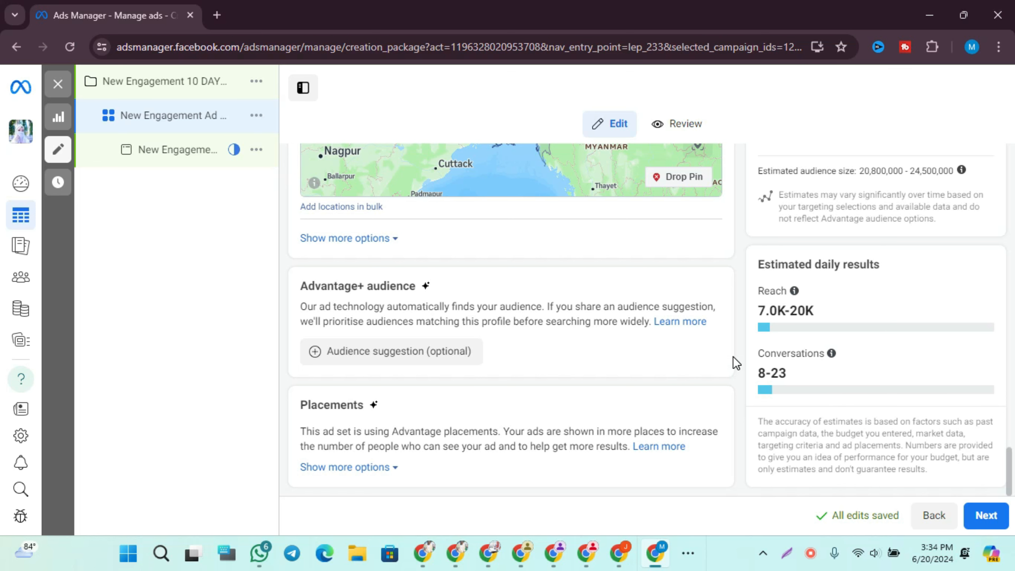
pyautogui.click(386, 240)
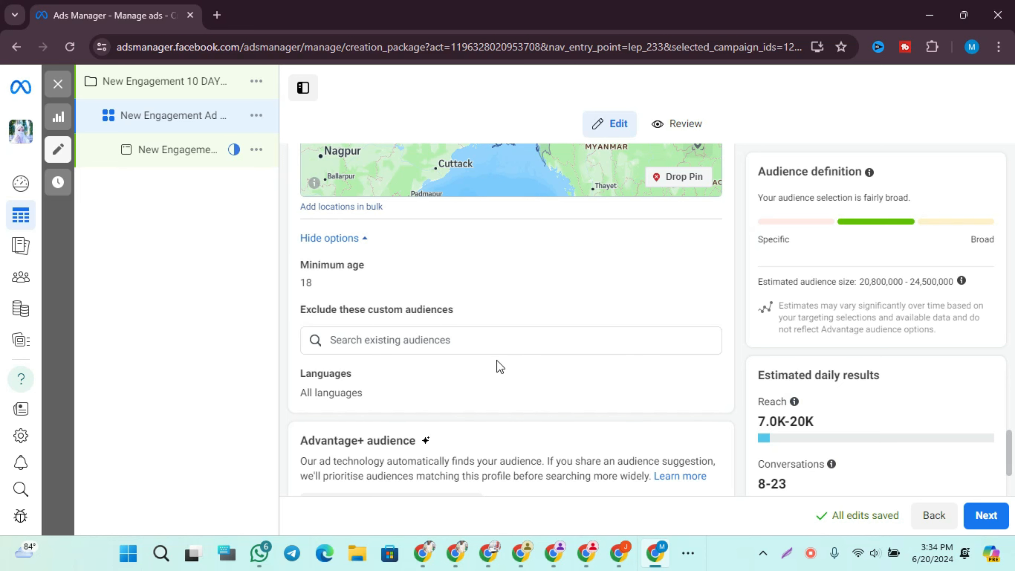
pyautogui.click(540, 392)
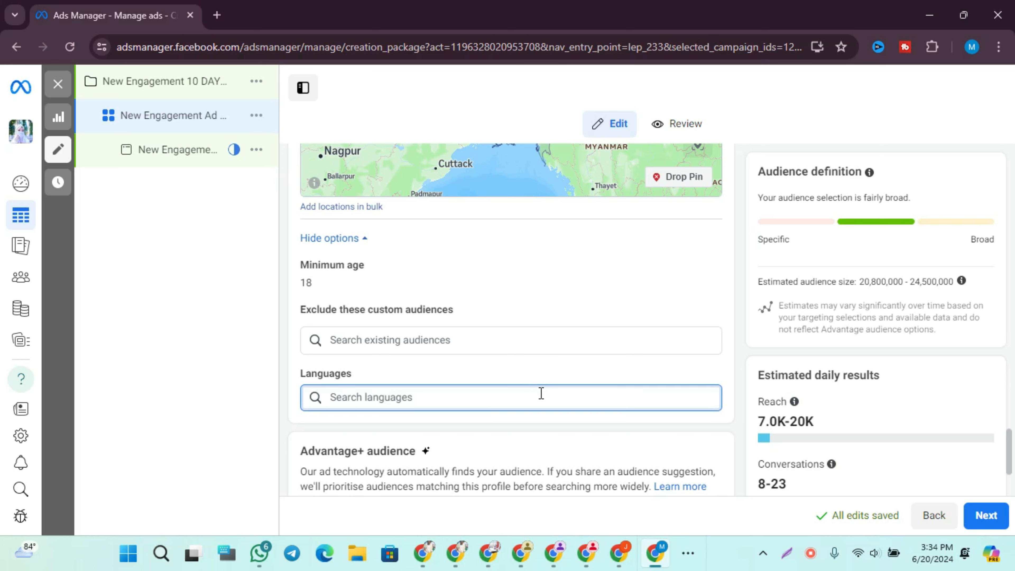
pyautogui.write('B')
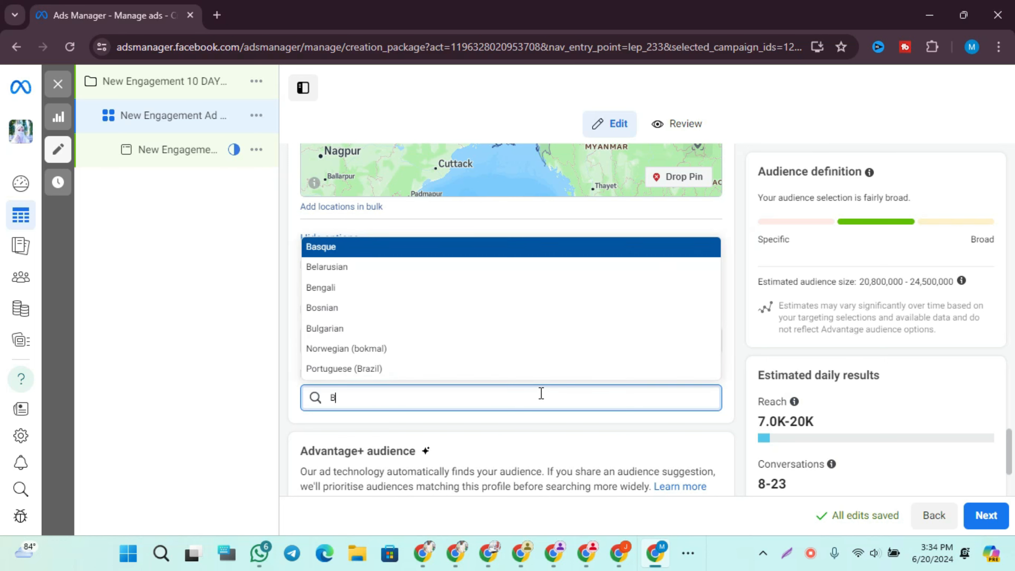
pyautogui.write('E')
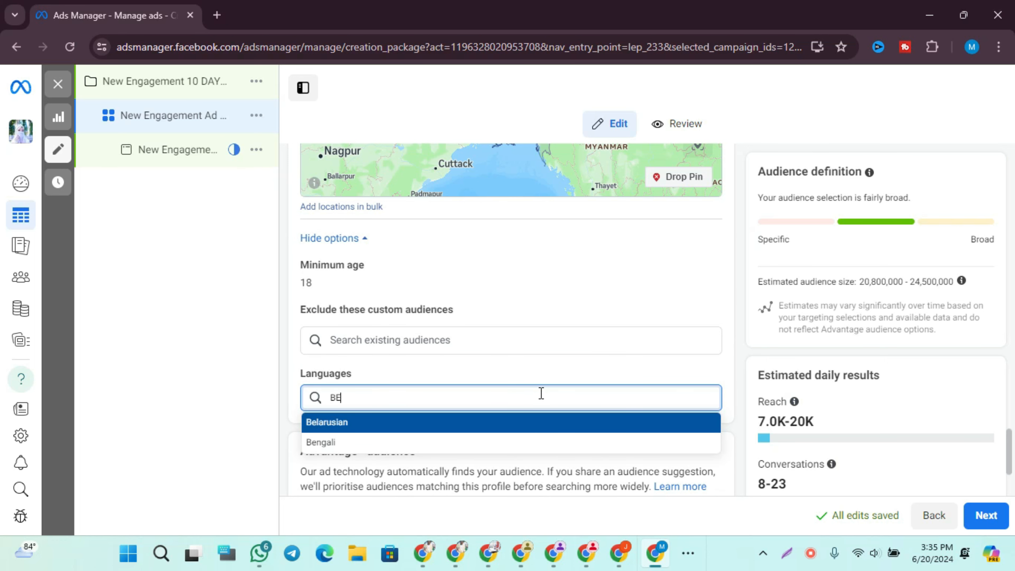
pyautogui.click(484, 448)
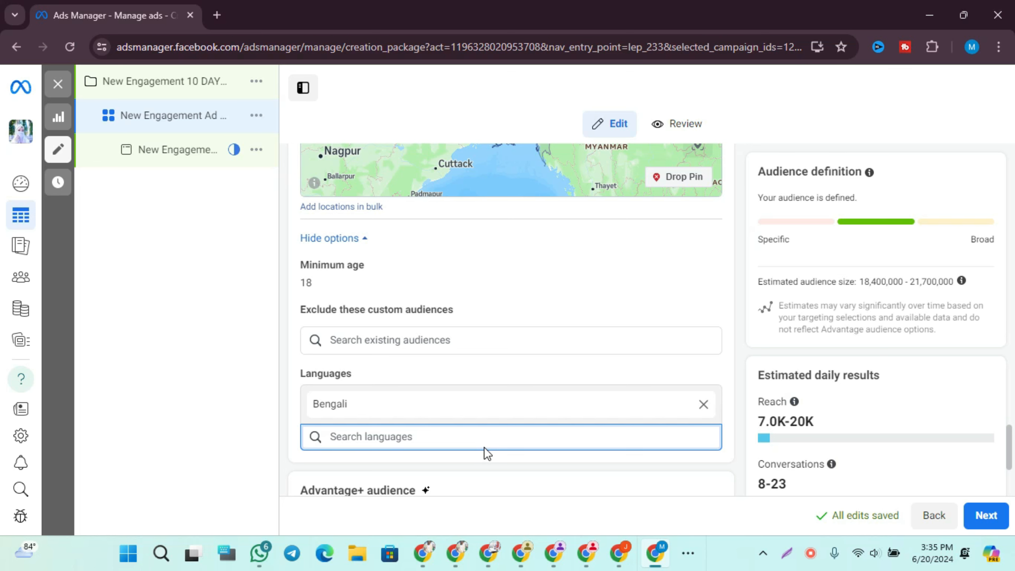
pyautogui.write('E')
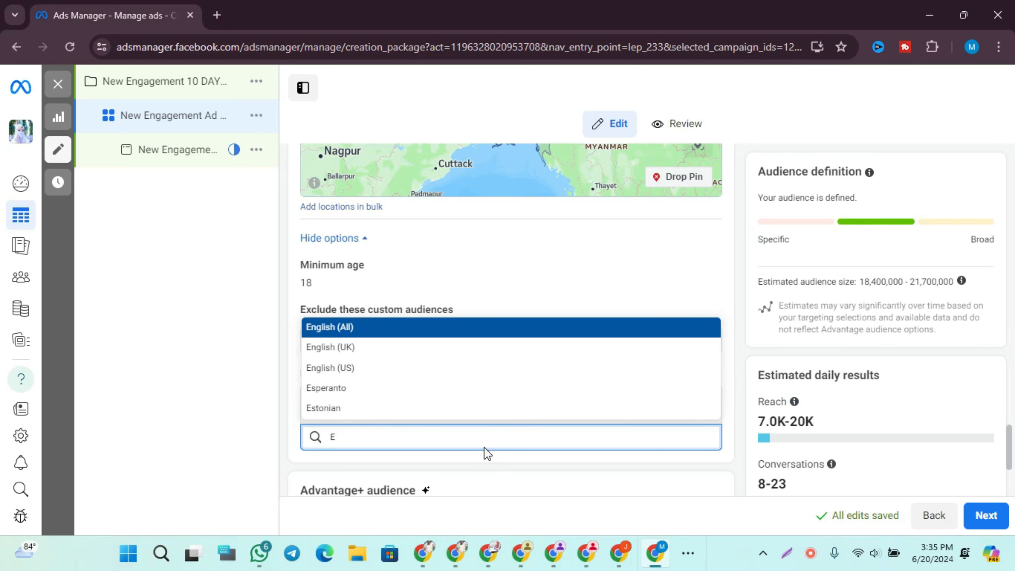
pyautogui.click(392, 327)
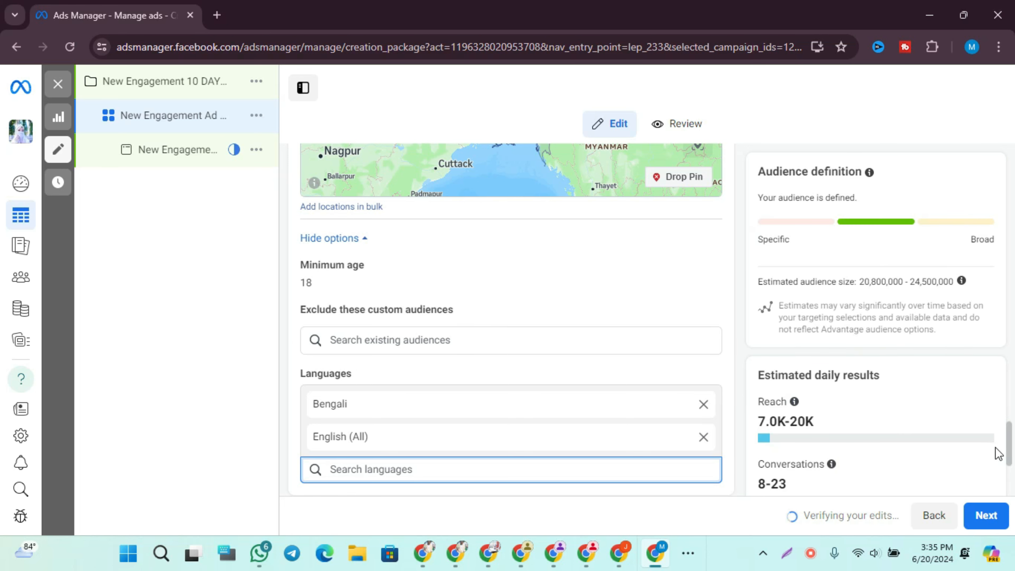
# Expand the optional Advantage+ audience suggestion and view the choices for creating a new custom audience.
pyautogui.scroll(-5, 683, 391)
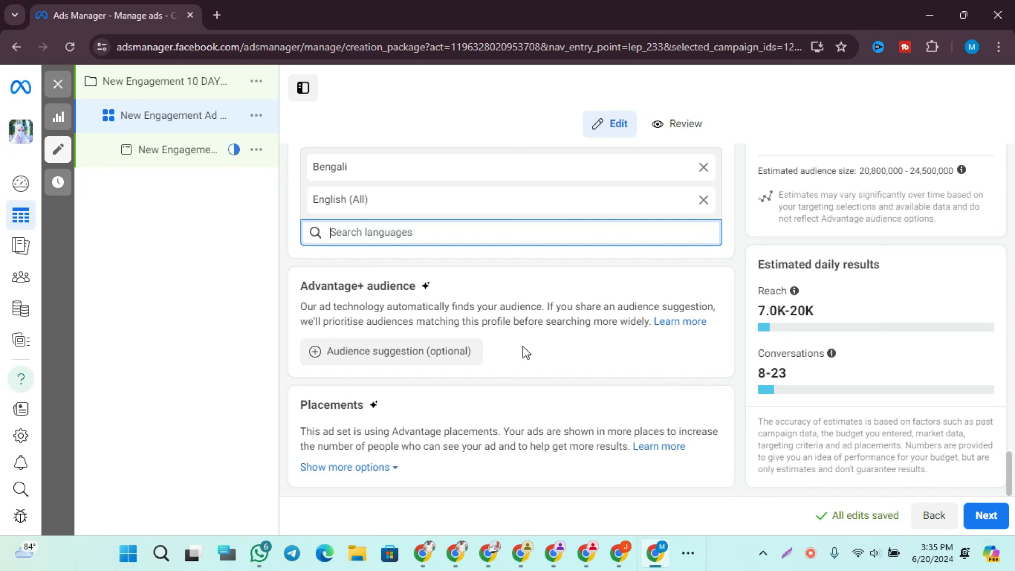
pyautogui.click(398, 351)
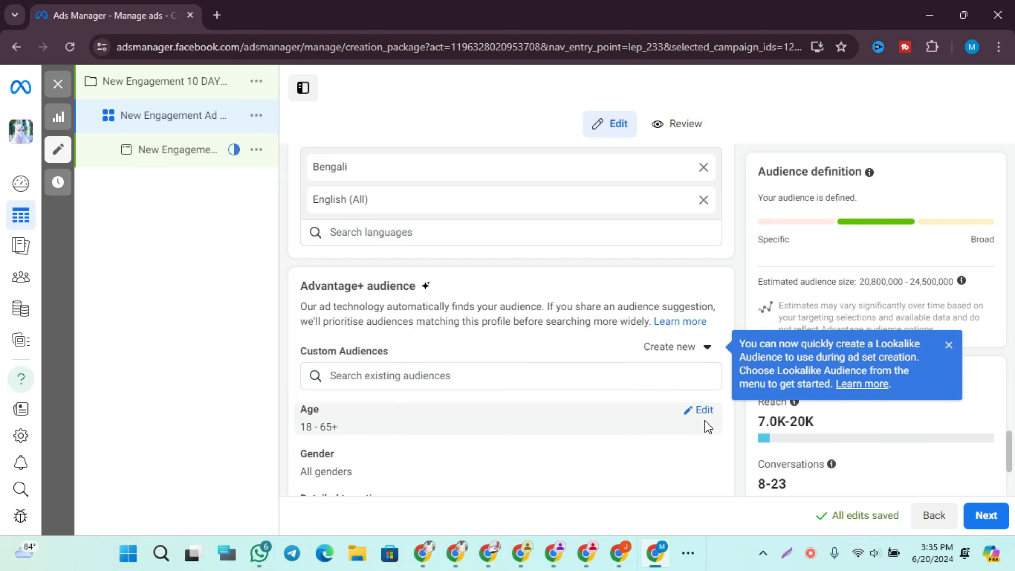
pyautogui.click(684, 353)
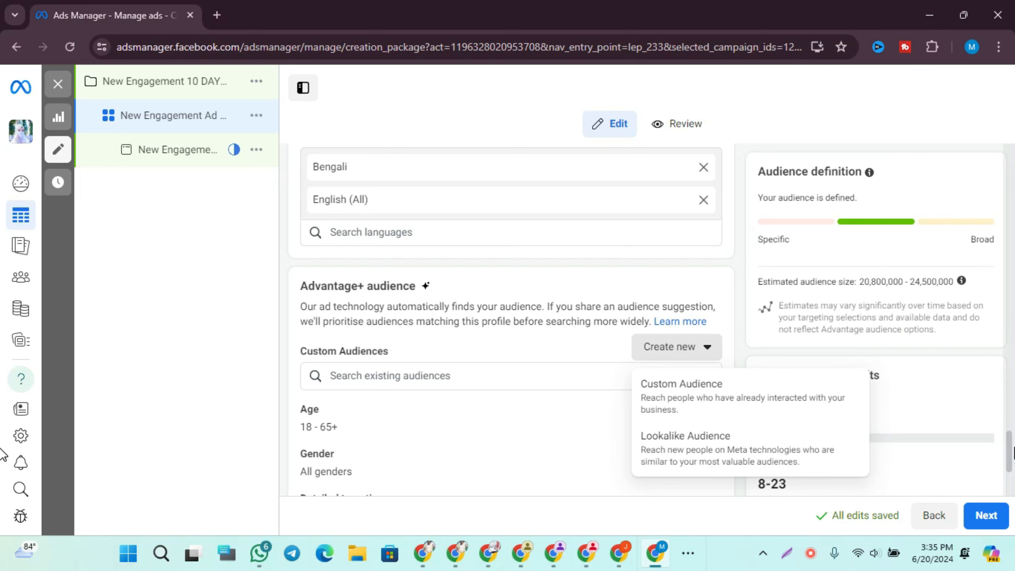
pyautogui.scroll(-4, 512, 360)
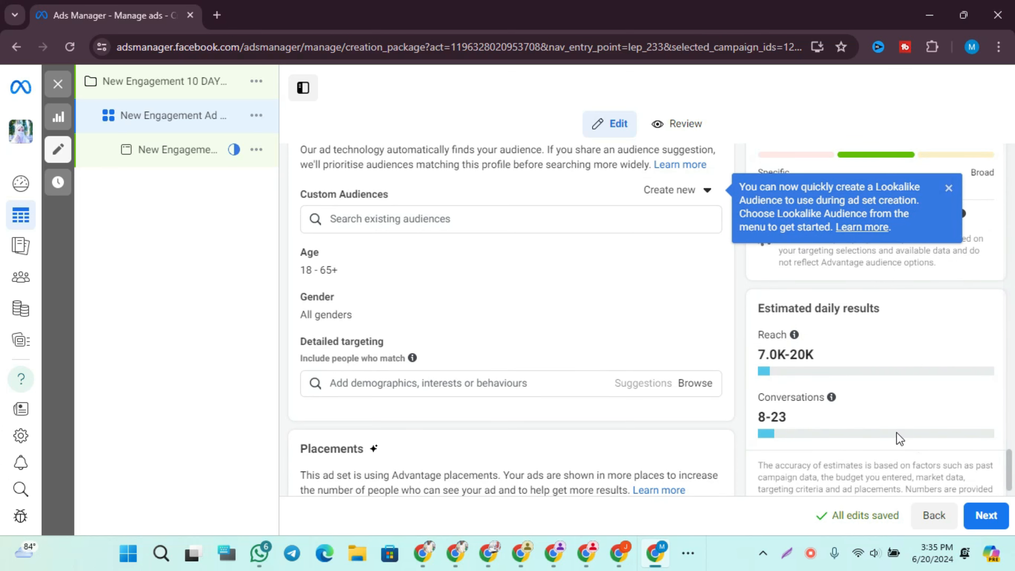
# Open the suggested audience's age range for editing and set the maximum age to 40.
pyautogui.moveTo(838, 409)
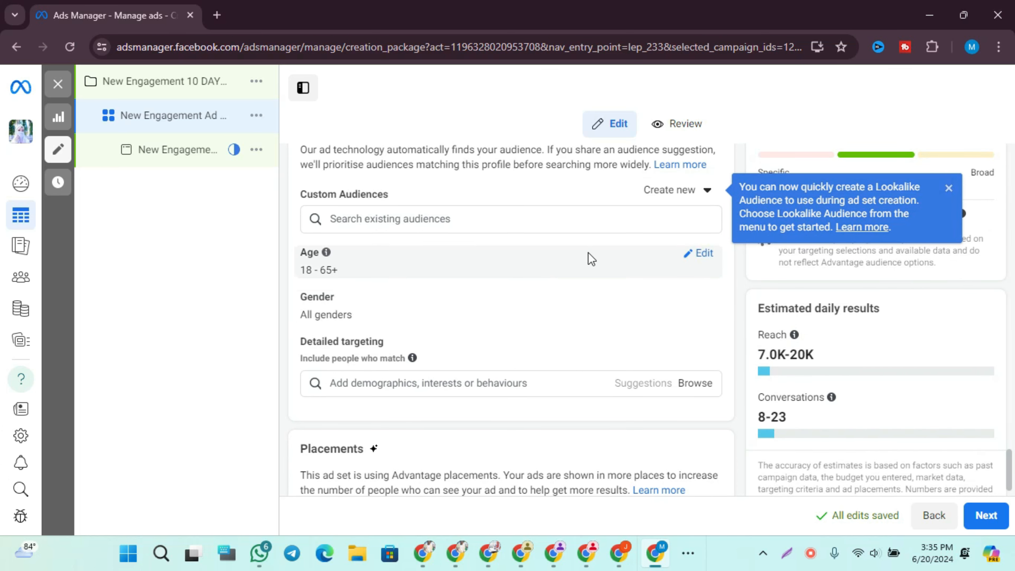
pyautogui.click(703, 255)
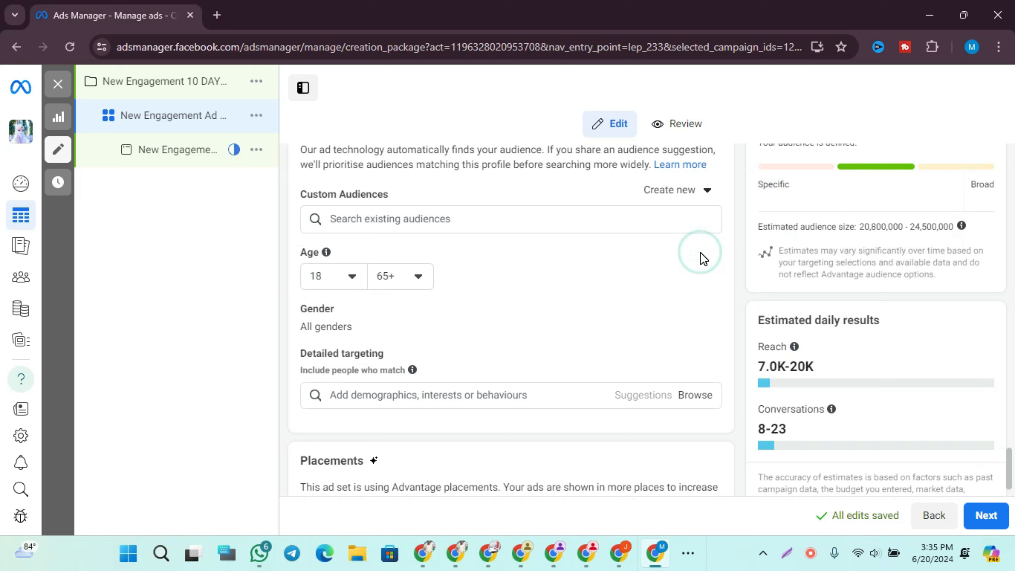
pyautogui.click(407, 276)
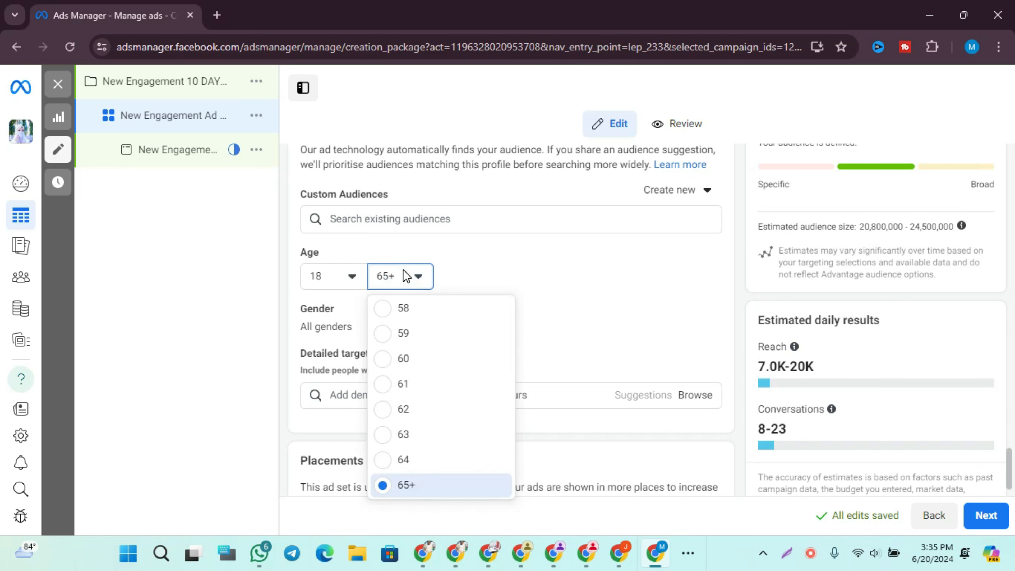
pyautogui.click(407, 317)
pyautogui.click(412, 283)
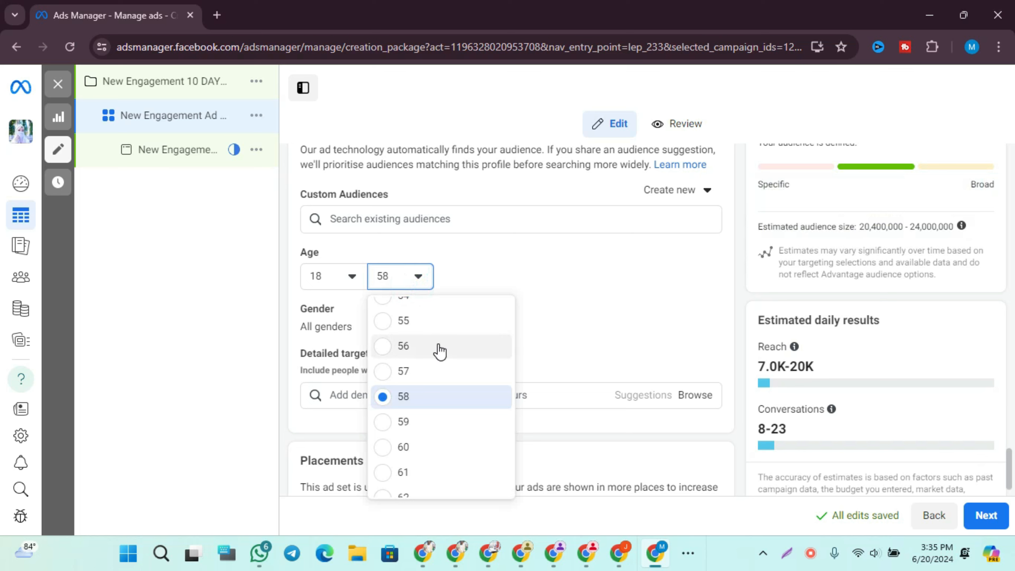
pyautogui.moveTo(439, 351); pyautogui.dragTo(400, 380)
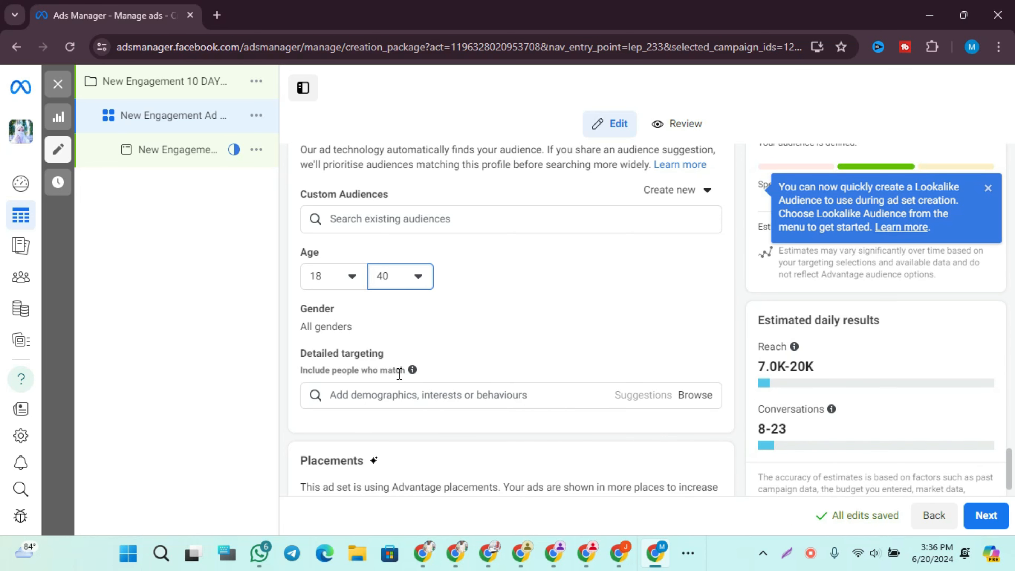
# Set the suggested audience's minimum age to 25.
pyautogui.click(347, 284)
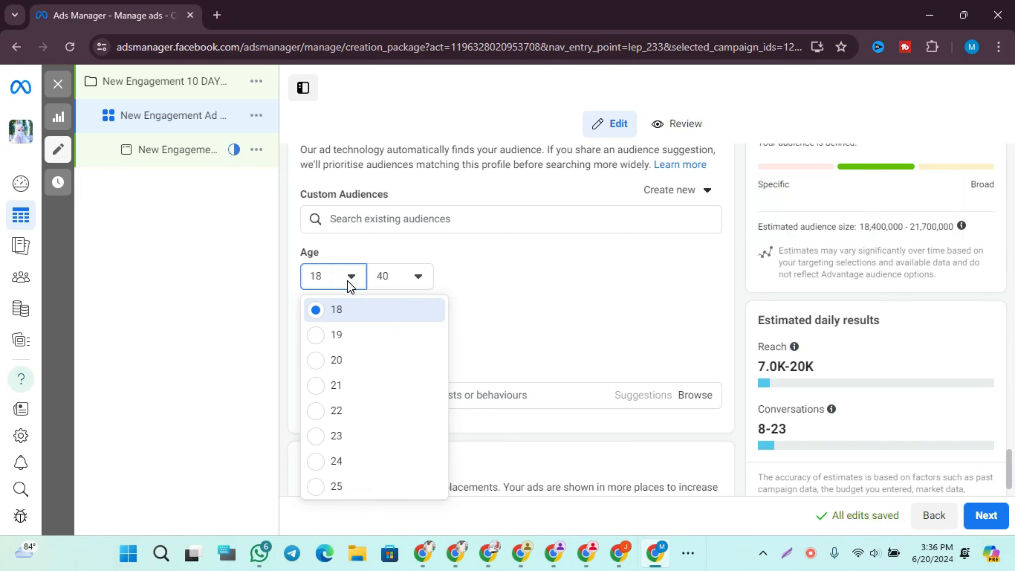
pyautogui.click(336, 486)
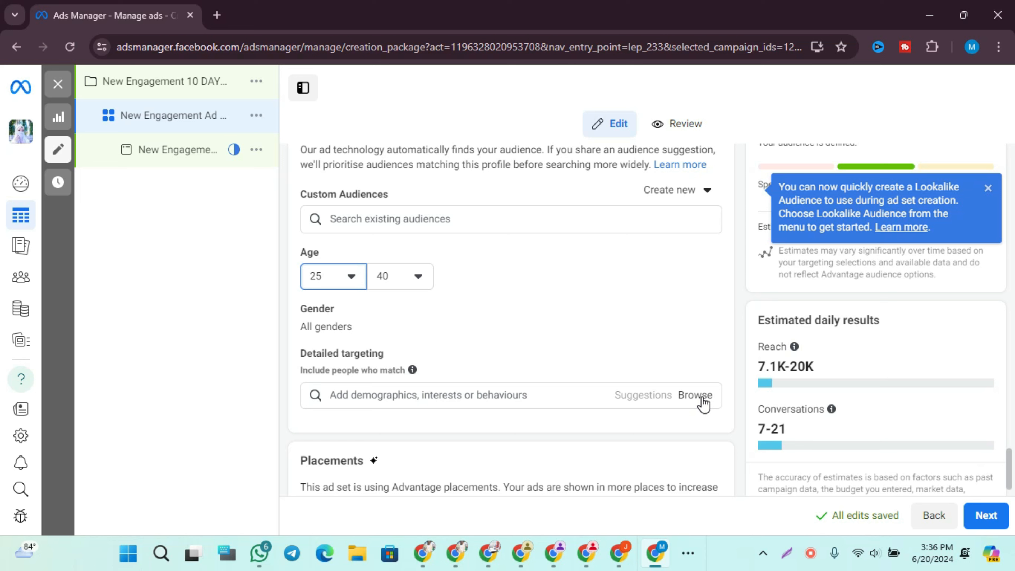
# Browse the detailed targeting demographics to the education levels, then select At university and deselect it again.
pyautogui.click(702, 398)
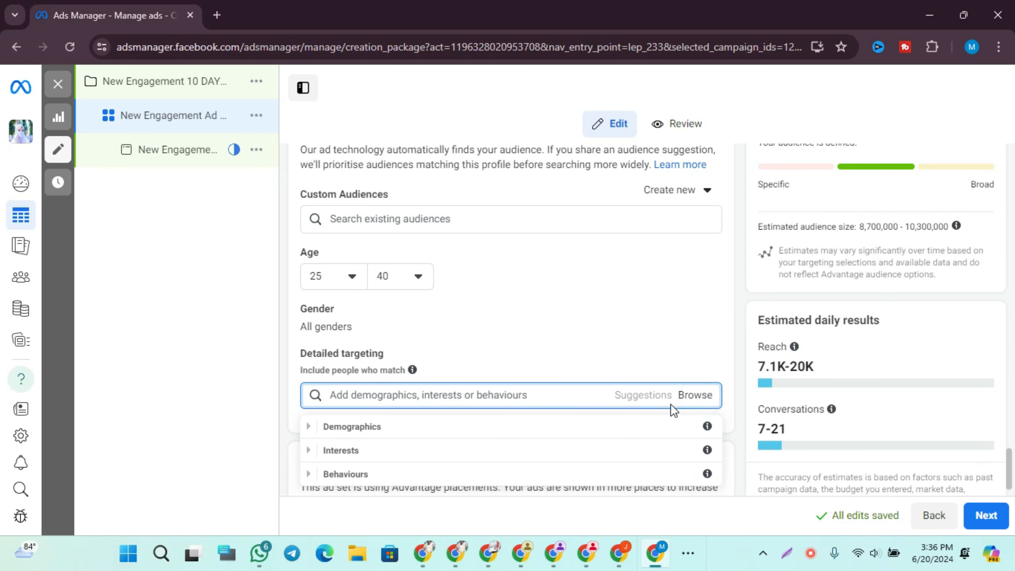
pyautogui.click(572, 427)
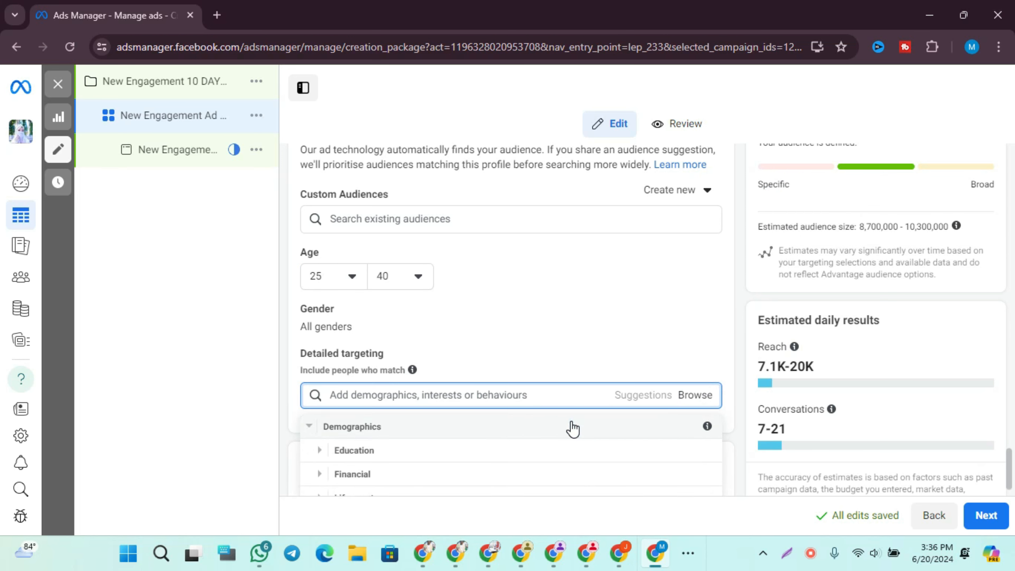
pyautogui.click(514, 453)
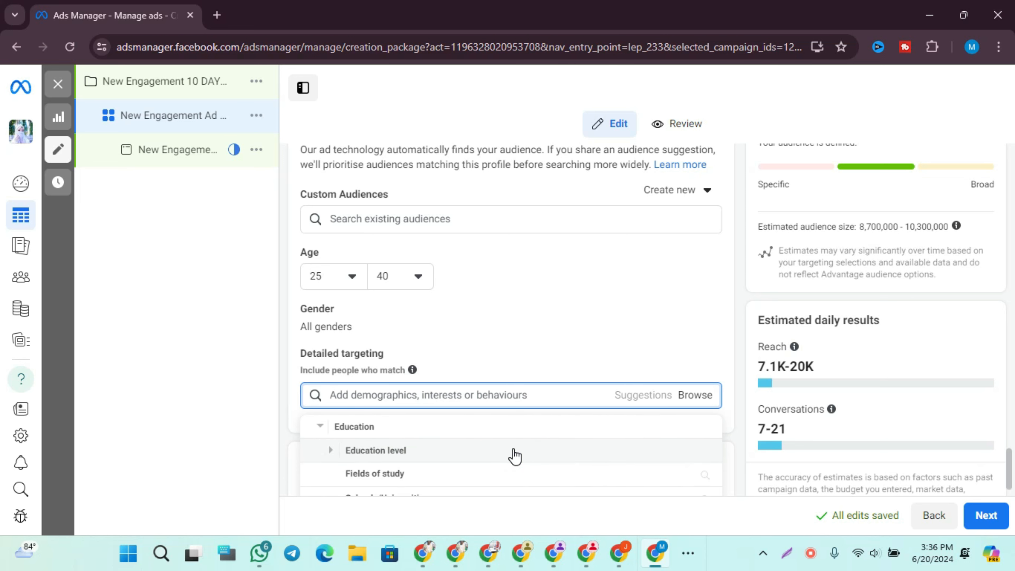
pyautogui.click(514, 453)
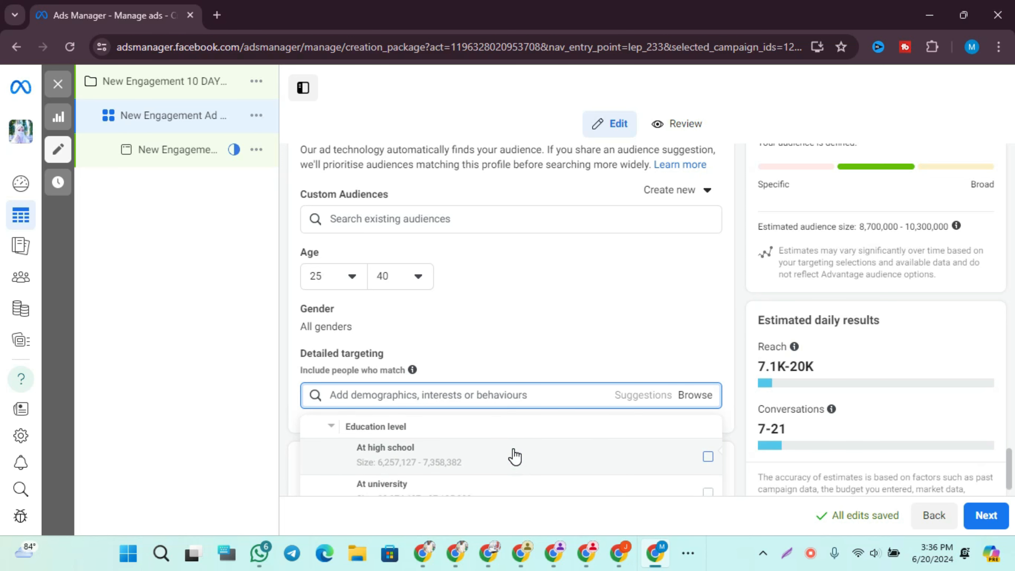
pyautogui.click(478, 493)
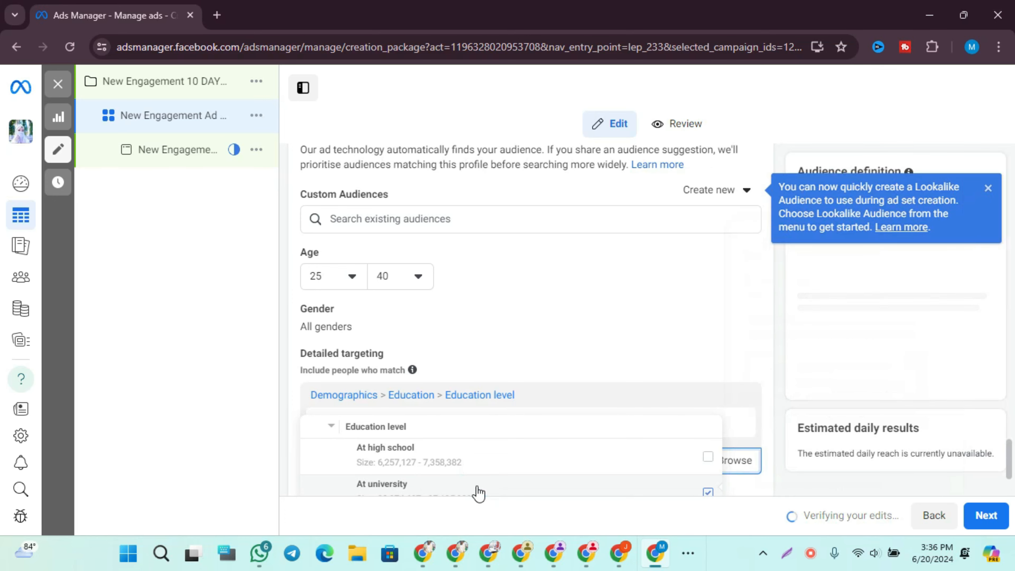
pyautogui.click(477, 487)
pyautogui.moveTo(476, 487); pyautogui.dragTo(455, 480)
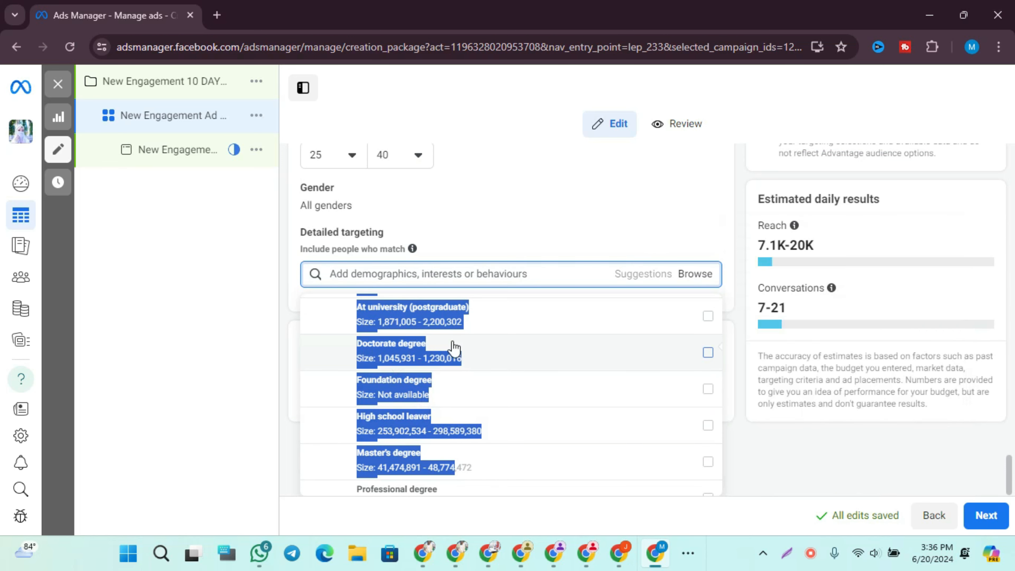
# Add the education levels At university (postgraduate), Doctorate degree, Foundation degree, Master's degree and Some university to the detailed targeting.
pyautogui.click(430, 317)
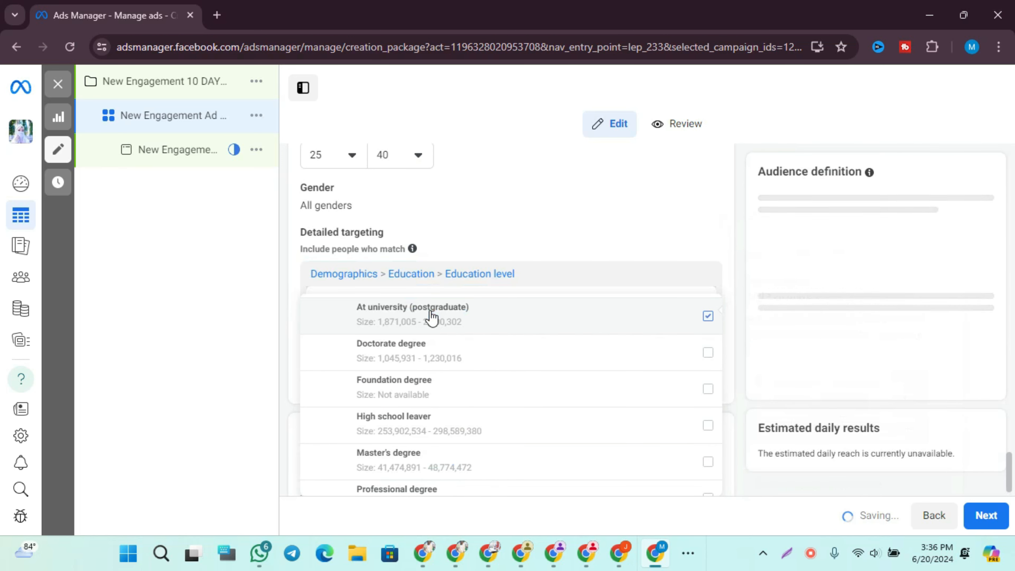
pyautogui.click(468, 351)
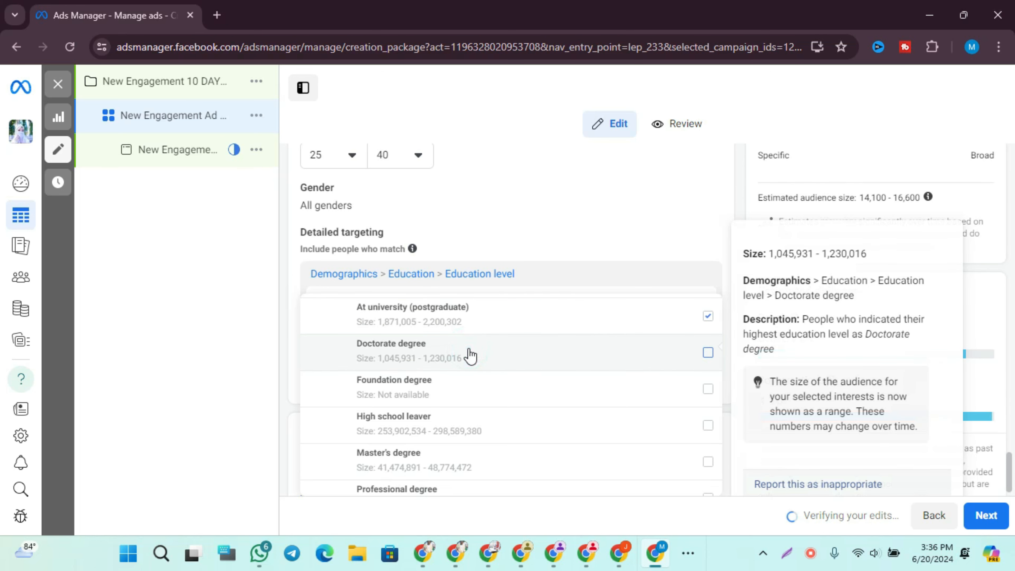
pyautogui.click(442, 385)
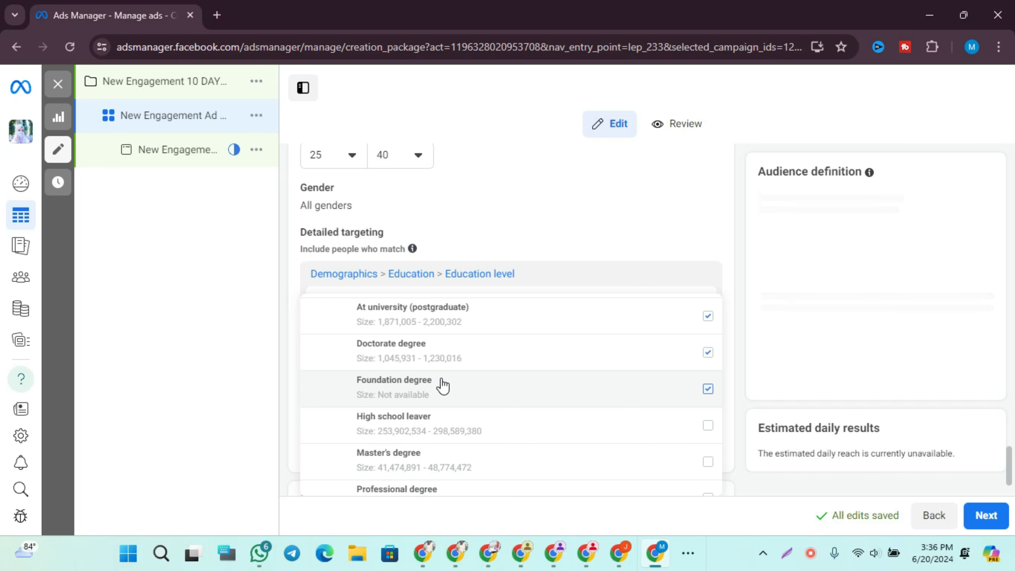
pyautogui.click(455, 462)
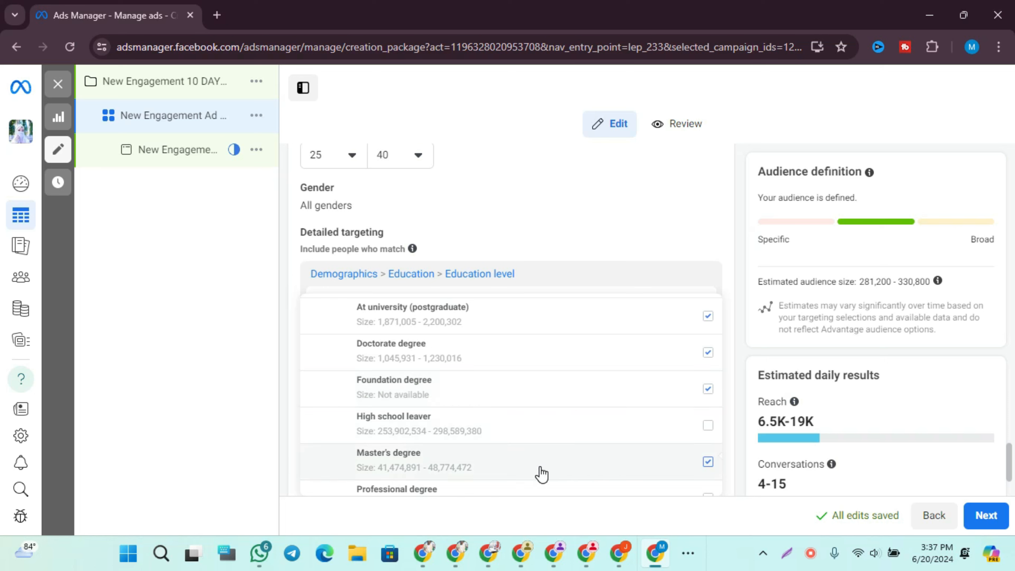
pyautogui.moveTo(540, 469)
pyautogui.mouseDown()
pyautogui.moveTo(536, 488)
pyautogui.moveTo(531, 476)
pyautogui.mouseUp()
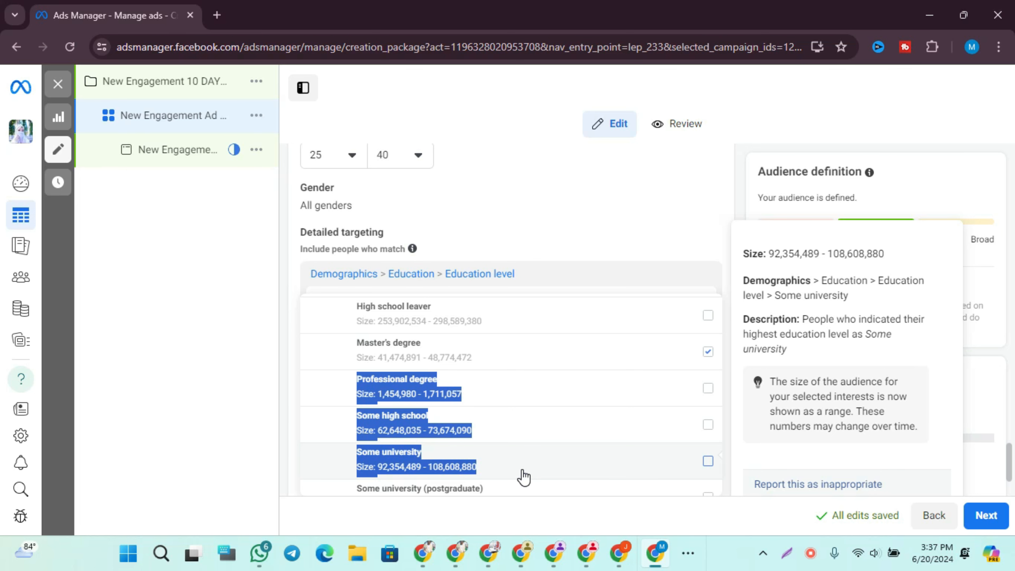
pyautogui.scroll(3, 523, 476)
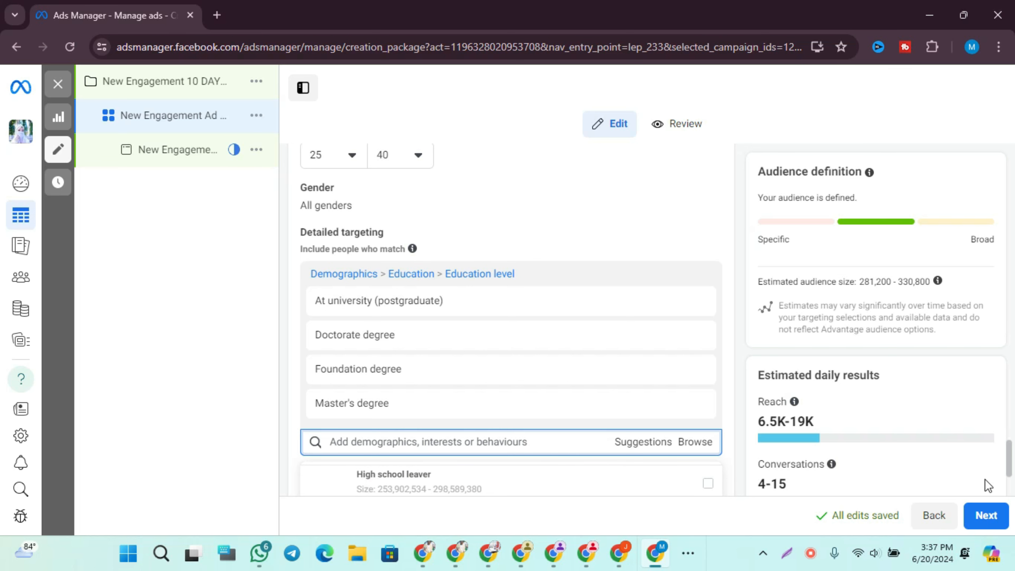
pyautogui.click(1010, 485)
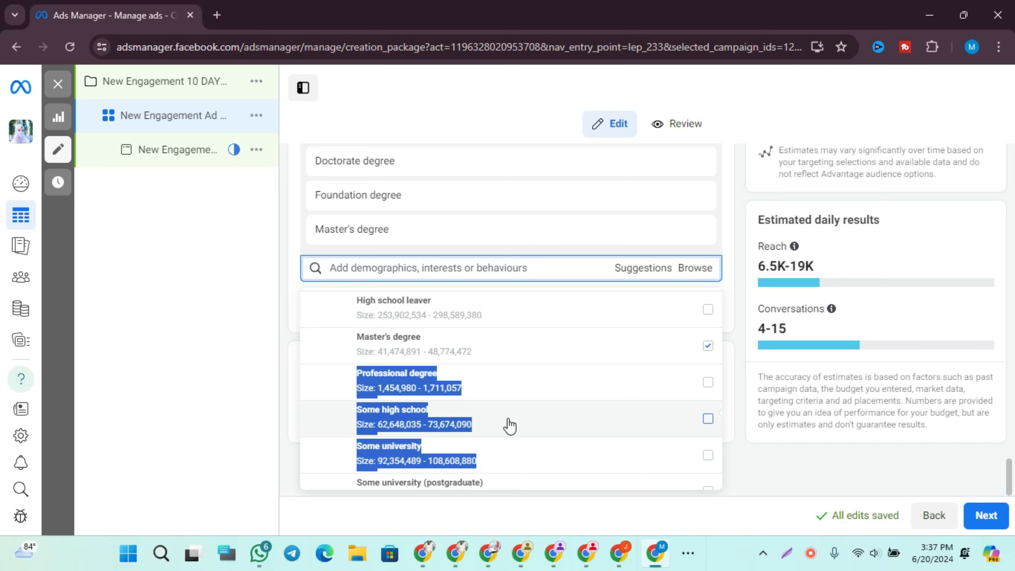
pyautogui.click(485, 456)
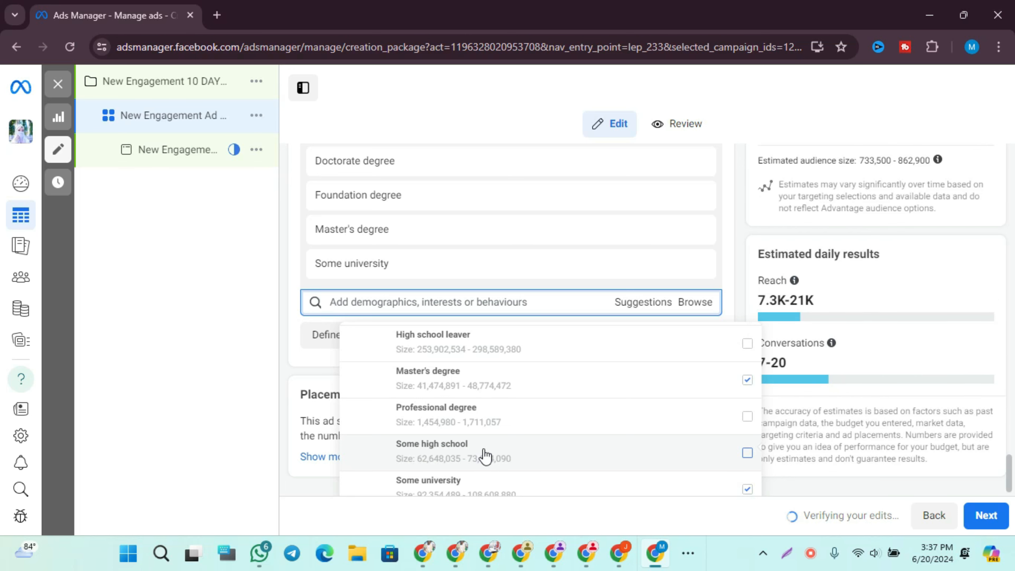
# Add the relationship statuses Engaged, In a relationship and Married to the detailed targeting demographics.
pyautogui.moveTo(490, 453)
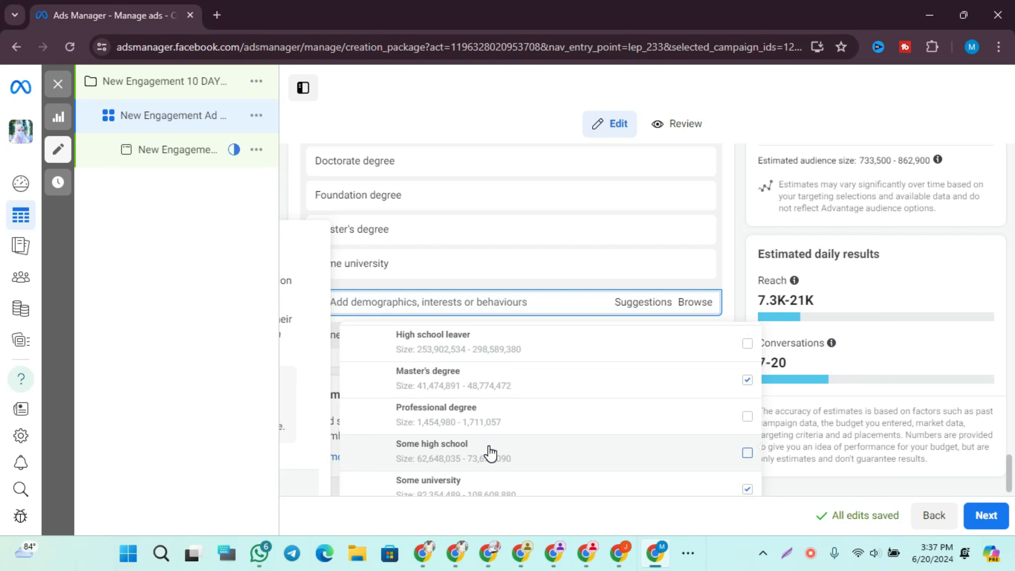
pyautogui.moveTo(487, 446); pyautogui.dragTo(443, 339)
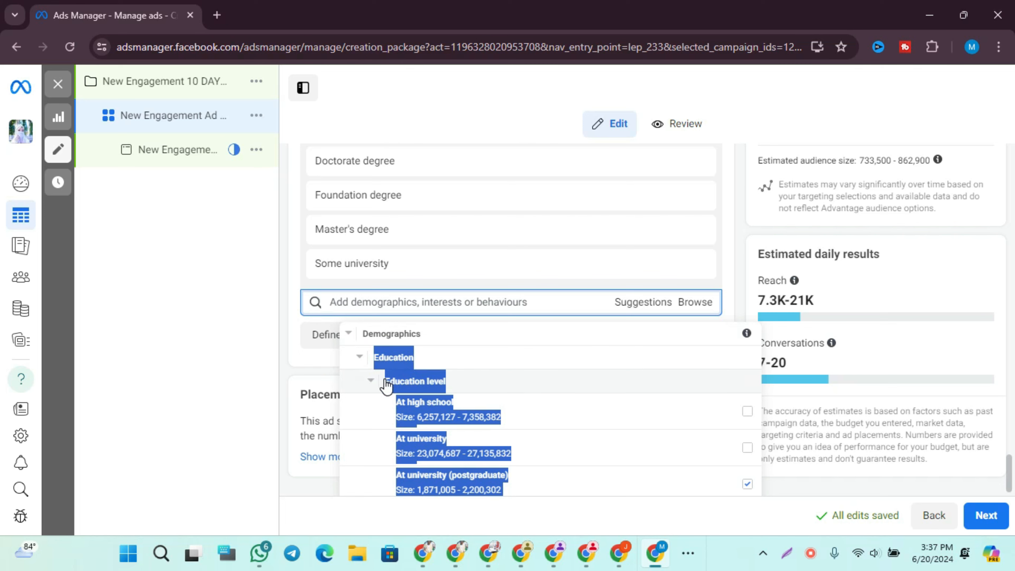
pyautogui.click(384, 381)
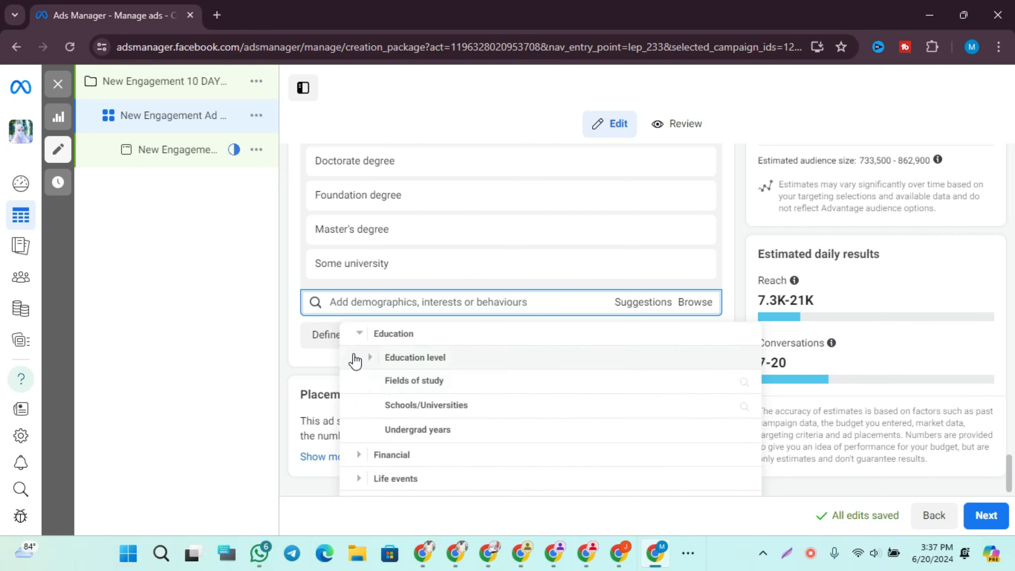
pyautogui.click(358, 335)
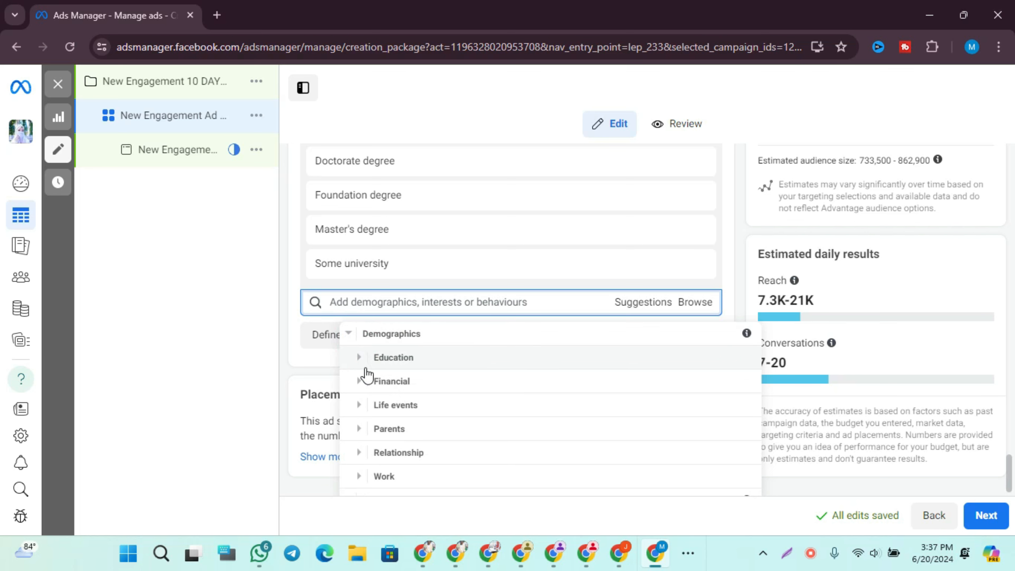
pyautogui.click(376, 382)
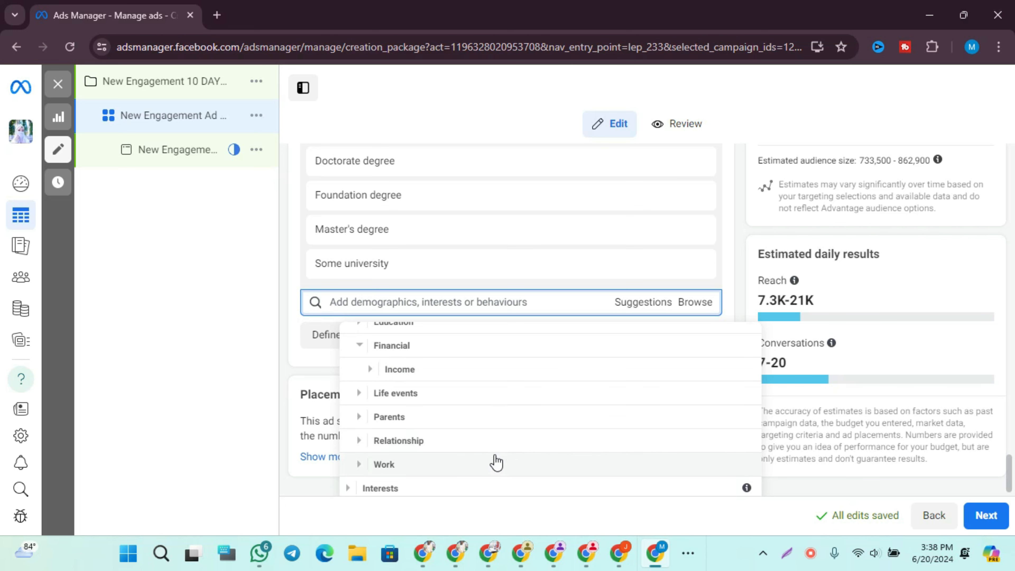
pyautogui.click(477, 441)
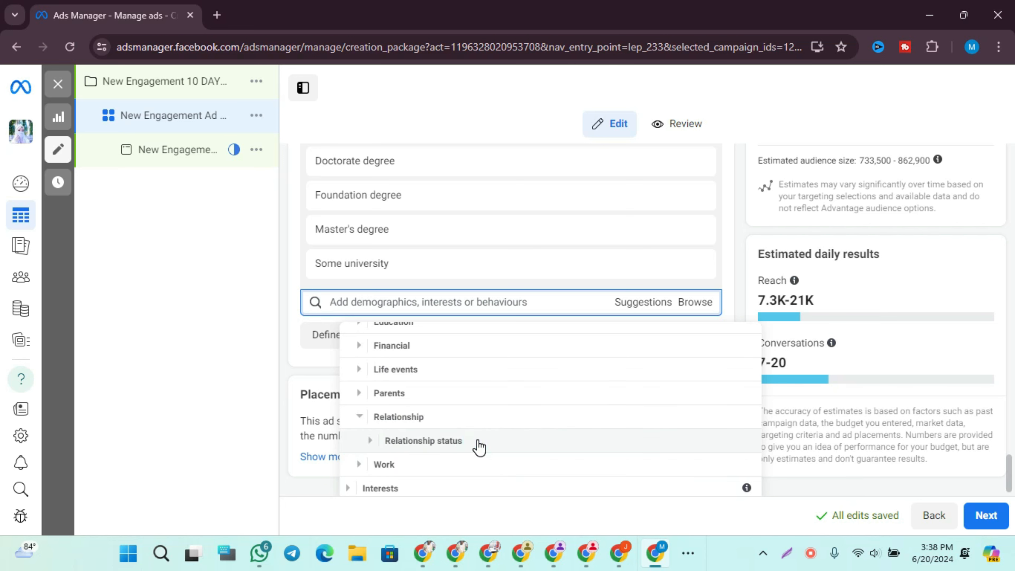
pyautogui.click(477, 441)
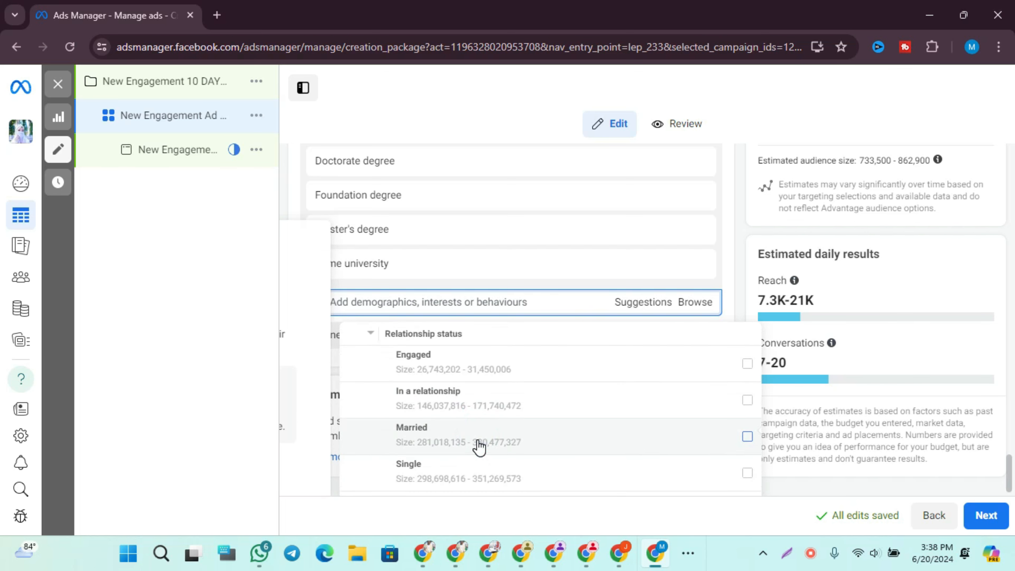
pyautogui.click(478, 361)
pyautogui.click(485, 395)
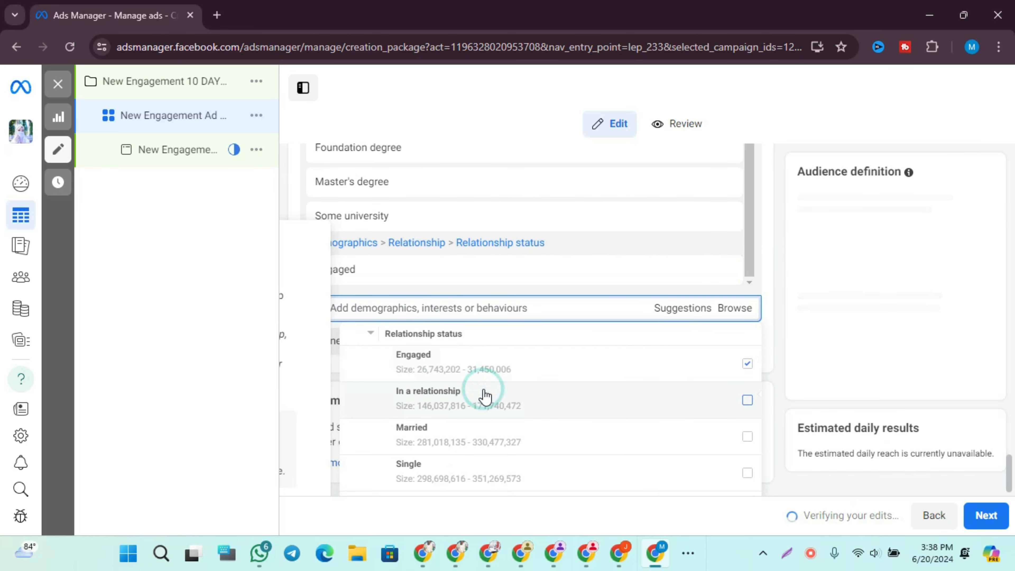
pyautogui.click(508, 430)
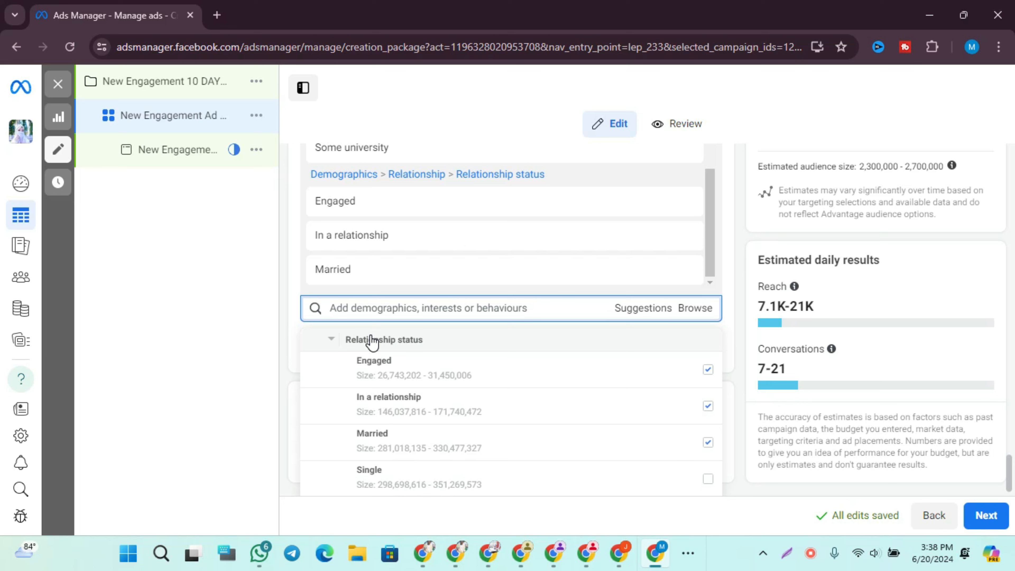
# Collapse the expanded subcategories and the whole Demographics category in the detailed targeting browser.
pyautogui.click(323, 340)
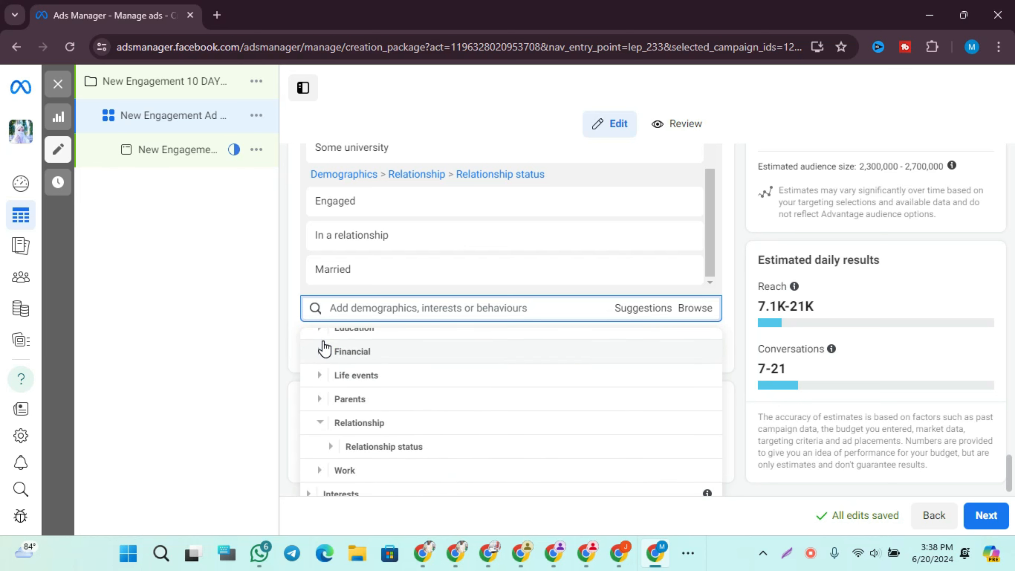
pyautogui.click(434, 454)
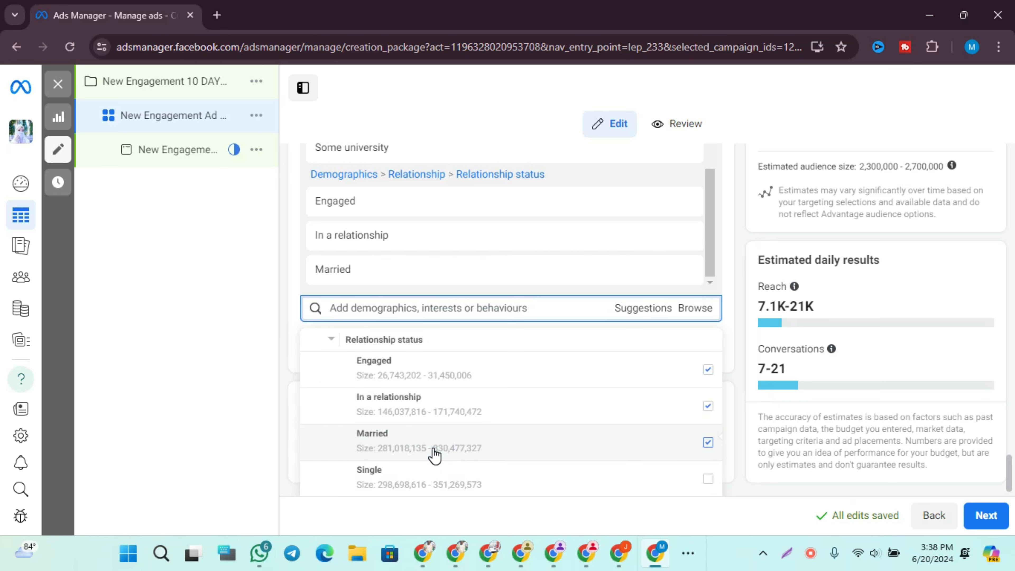
pyautogui.click(327, 340)
pyautogui.click(326, 339)
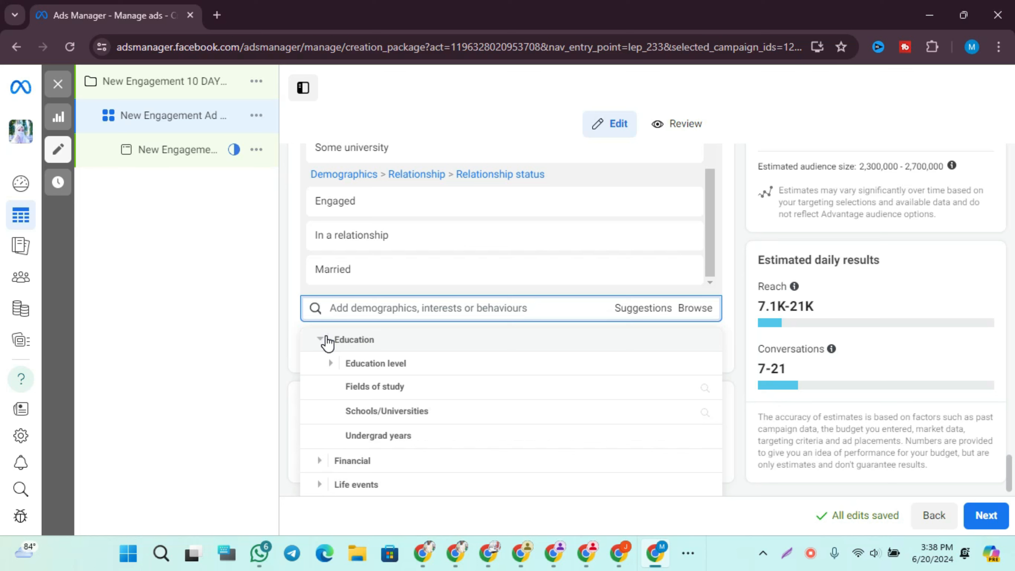
pyautogui.click(326, 340)
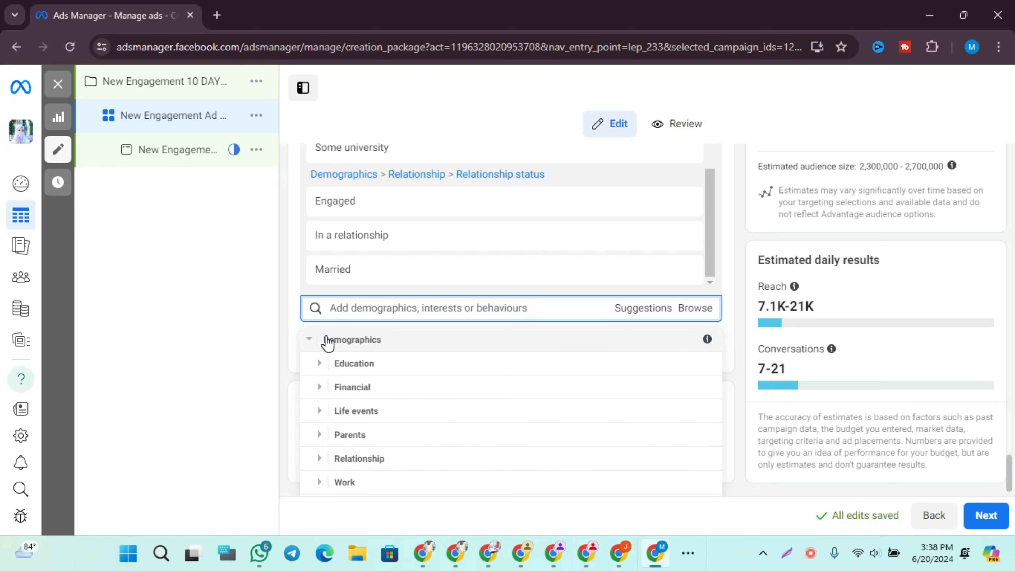
pyautogui.click(327, 341)
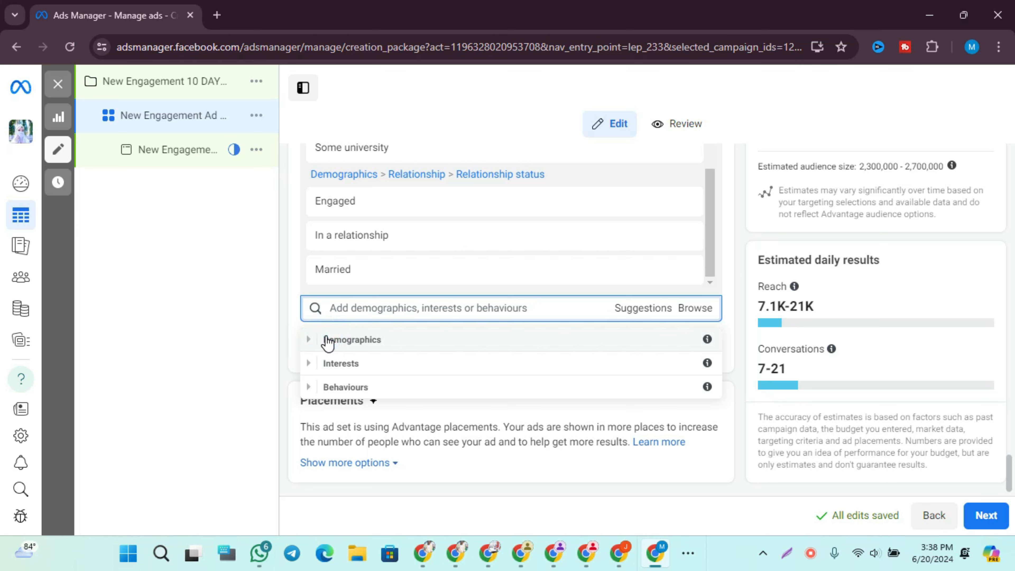
# Add the Family and relationships interests Marriage (weddings) and Friendship (relationships) to the detailed targeting.
pyautogui.click(353, 373)
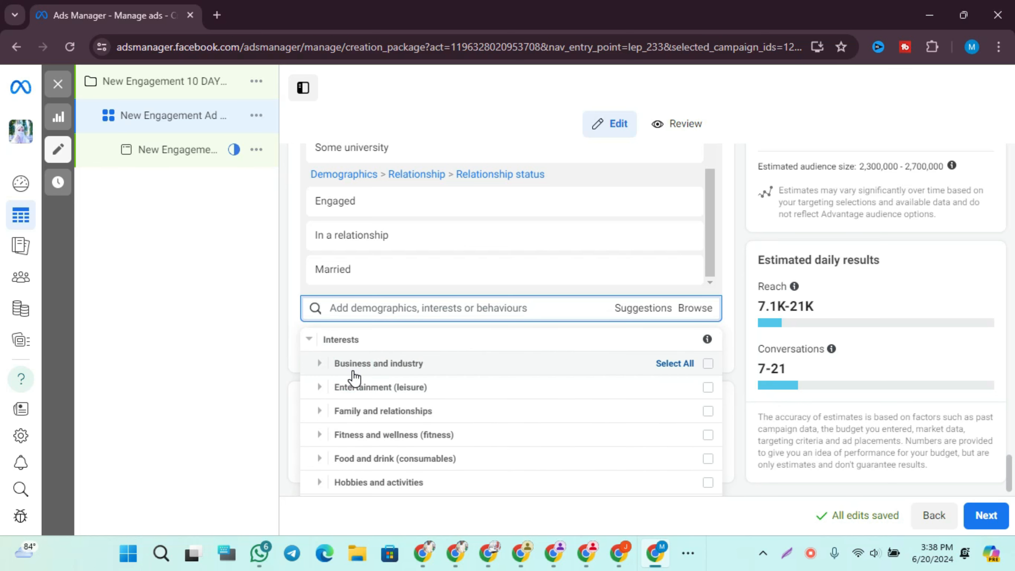
pyautogui.click(382, 410)
pyautogui.moveTo(382, 410)
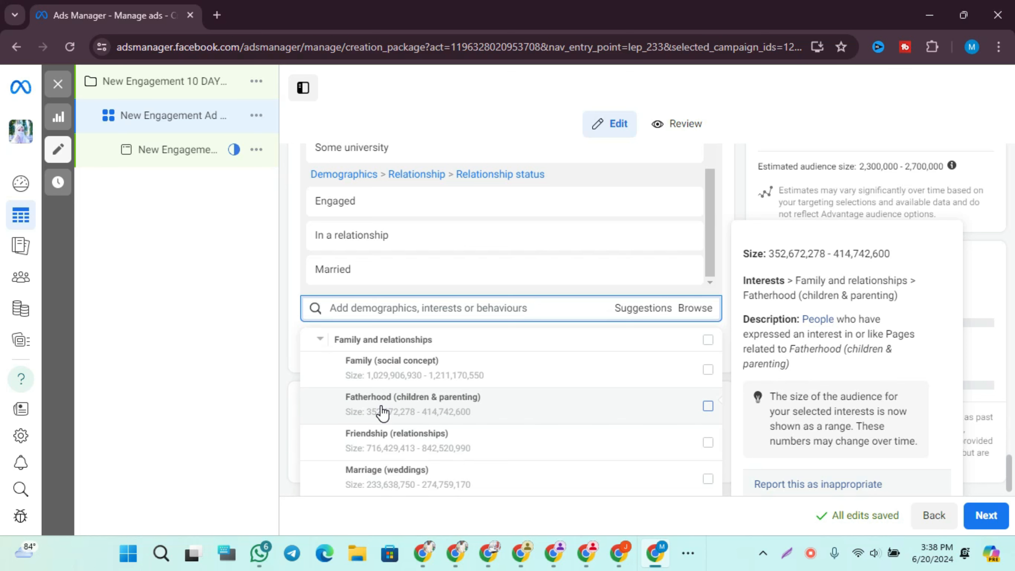
pyautogui.click(391, 431)
pyautogui.click(393, 437)
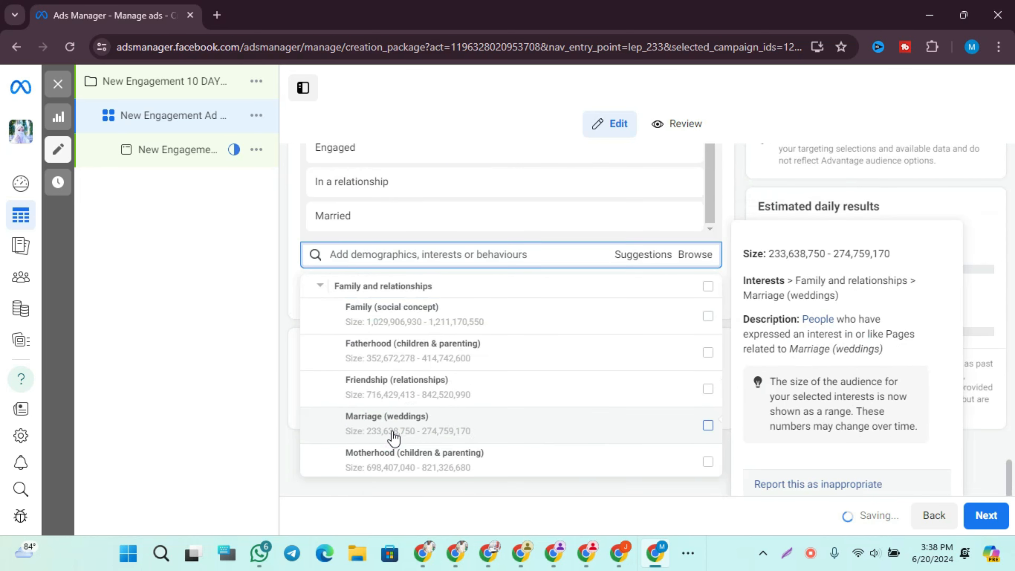
pyautogui.click(393, 438)
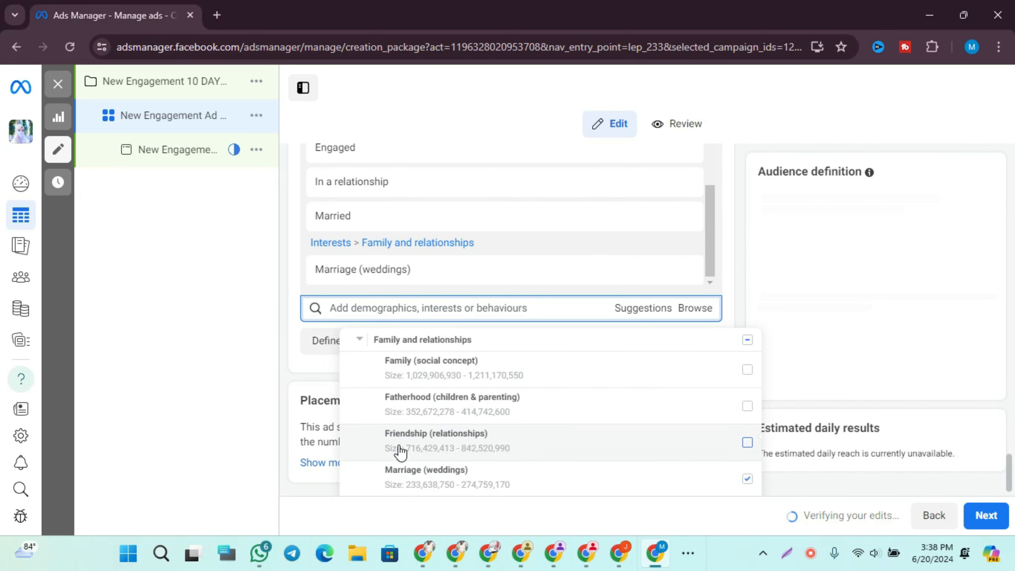
pyautogui.click(405, 456)
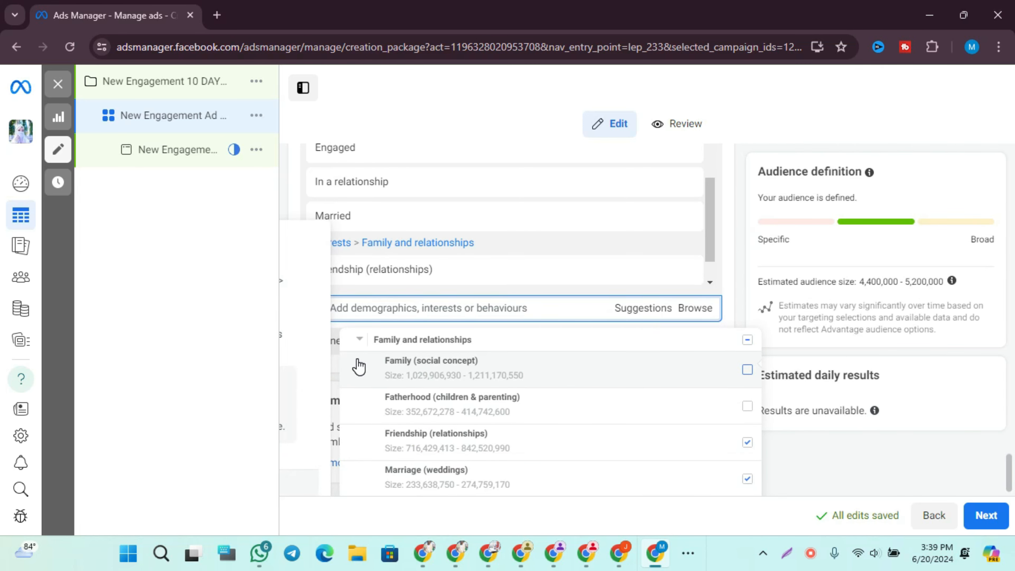
# Browse the Food and drink (consumables) and Pets (animals) interest categories in the detailed targeting options.
pyautogui.click(358, 340)
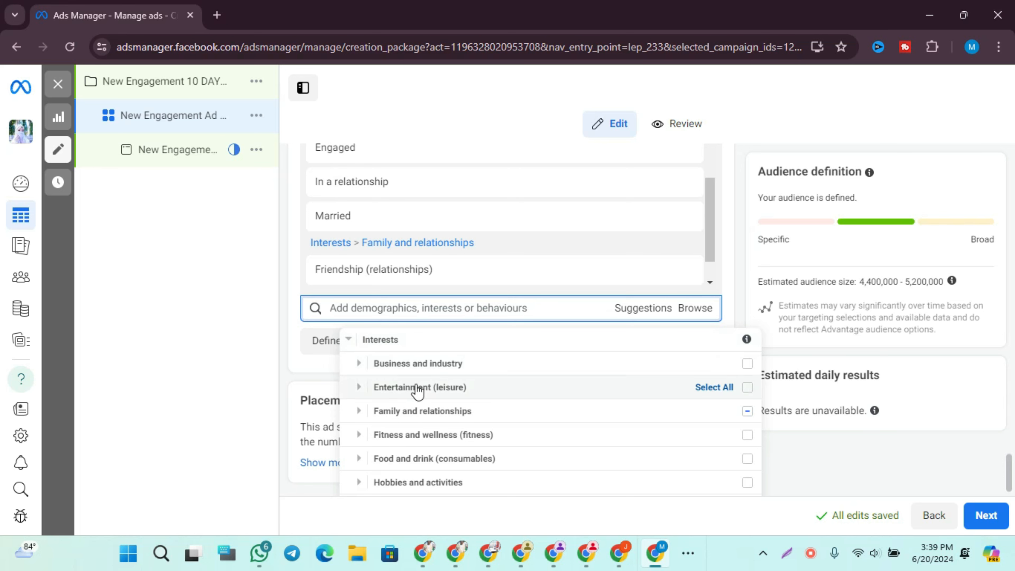
pyautogui.click(429, 466)
pyautogui.scroll(-1, 430, 473)
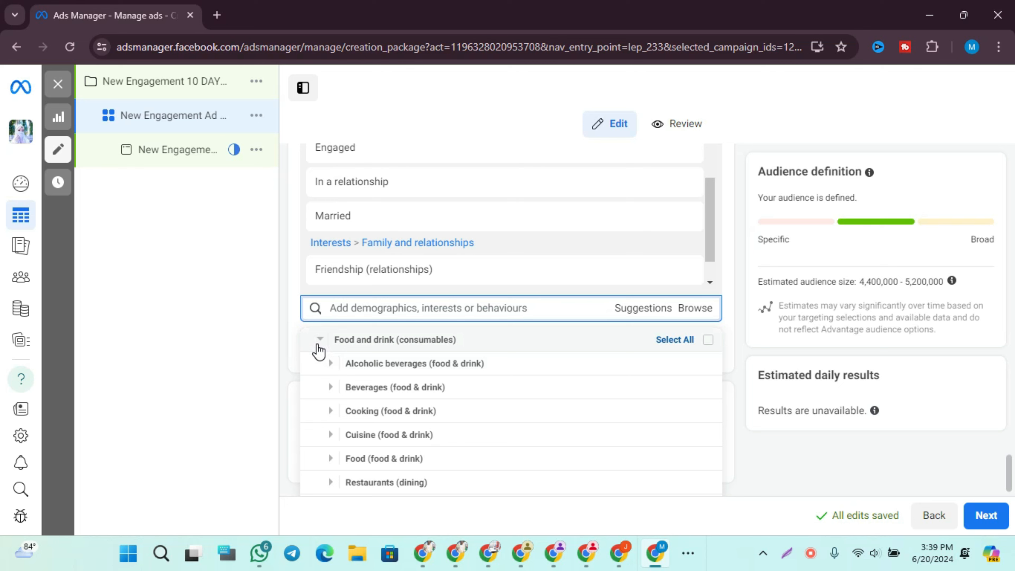
pyautogui.click(318, 345)
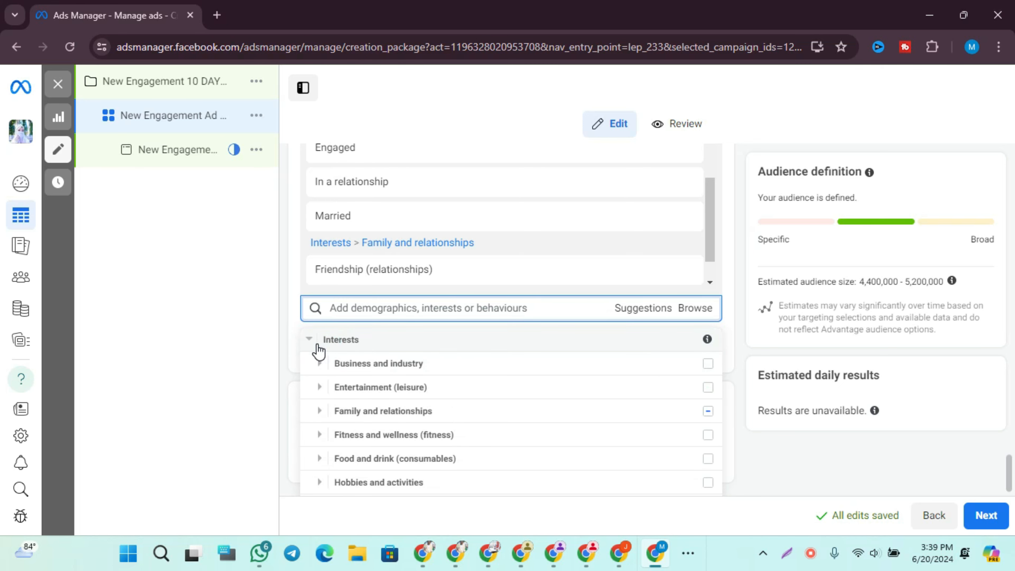
pyautogui.click(421, 487)
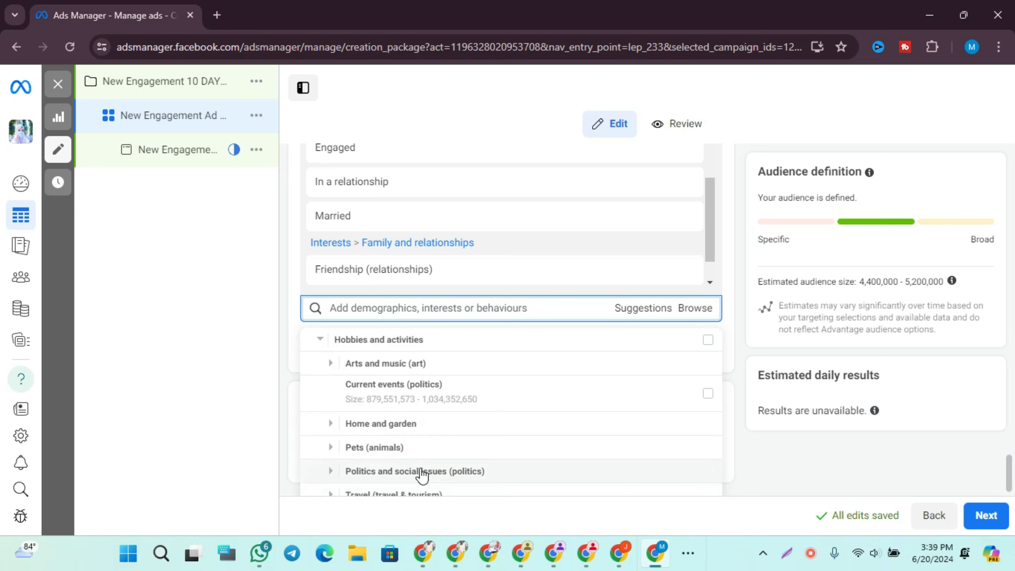
pyautogui.click(419, 446)
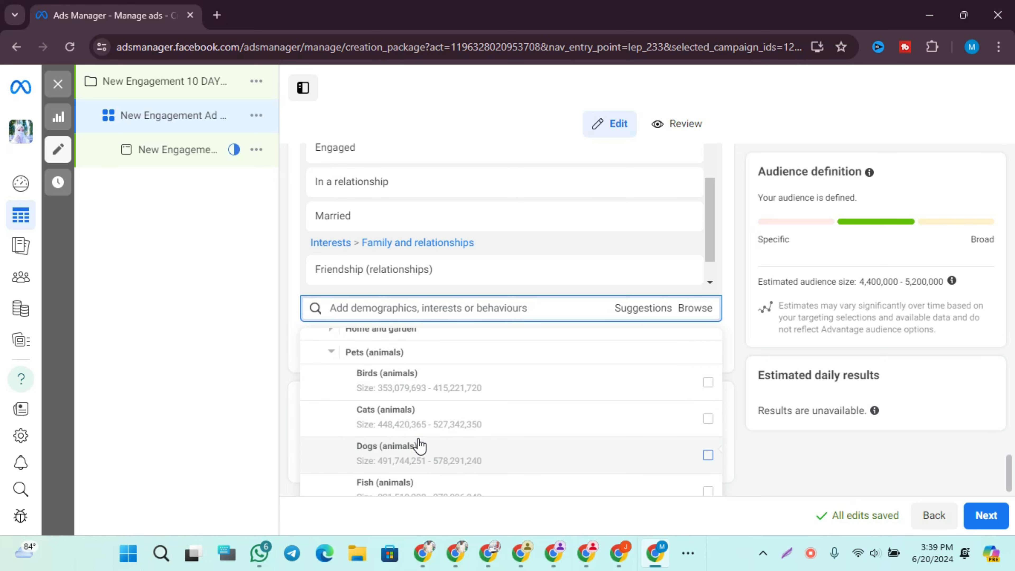
pyautogui.moveTo(419, 446)
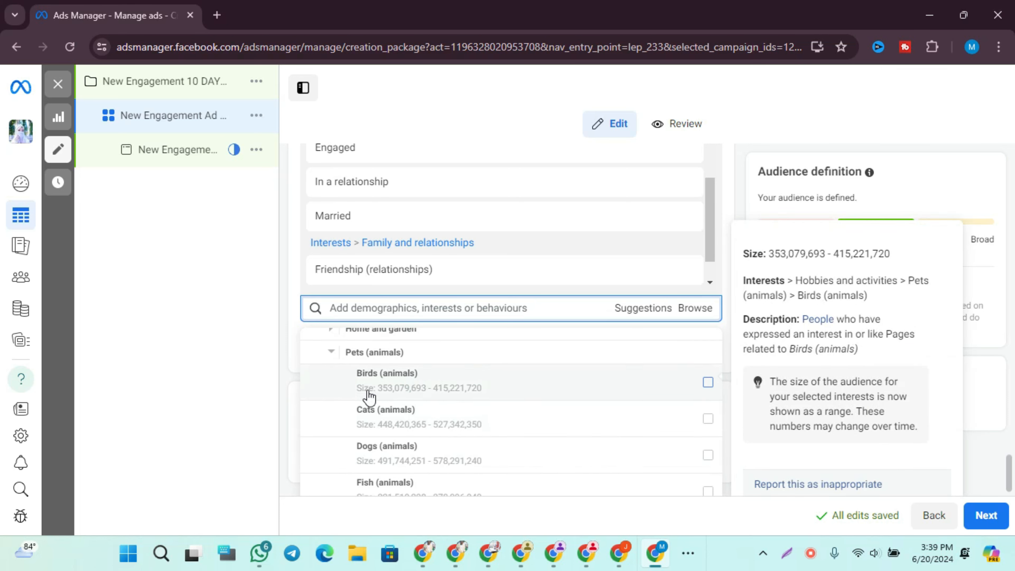
pyautogui.click(339, 354)
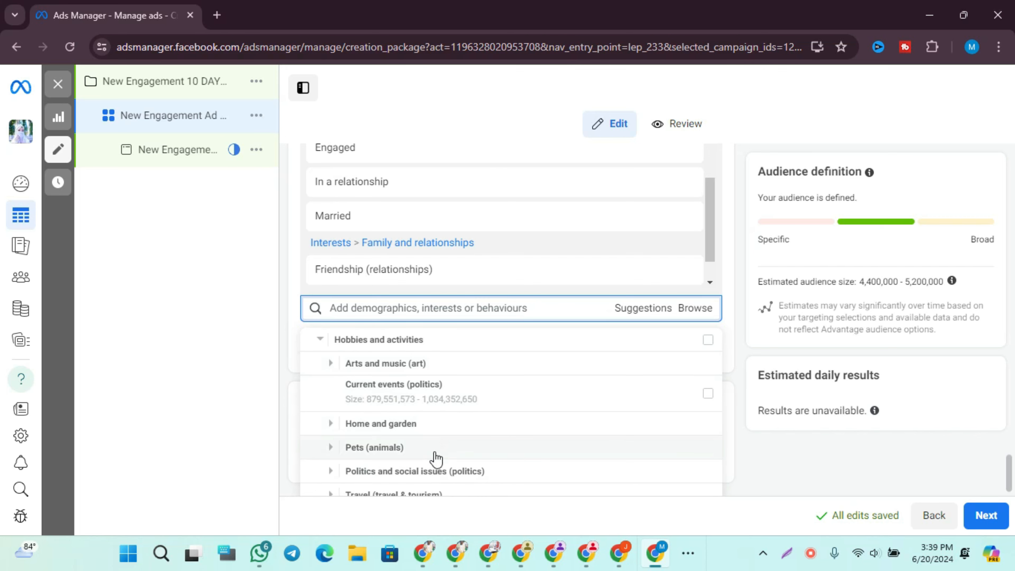
# Add the Politics and social issues interest Community issues (law & government) to the detailed targeting and close the interest browser.
pyautogui.click(419, 472)
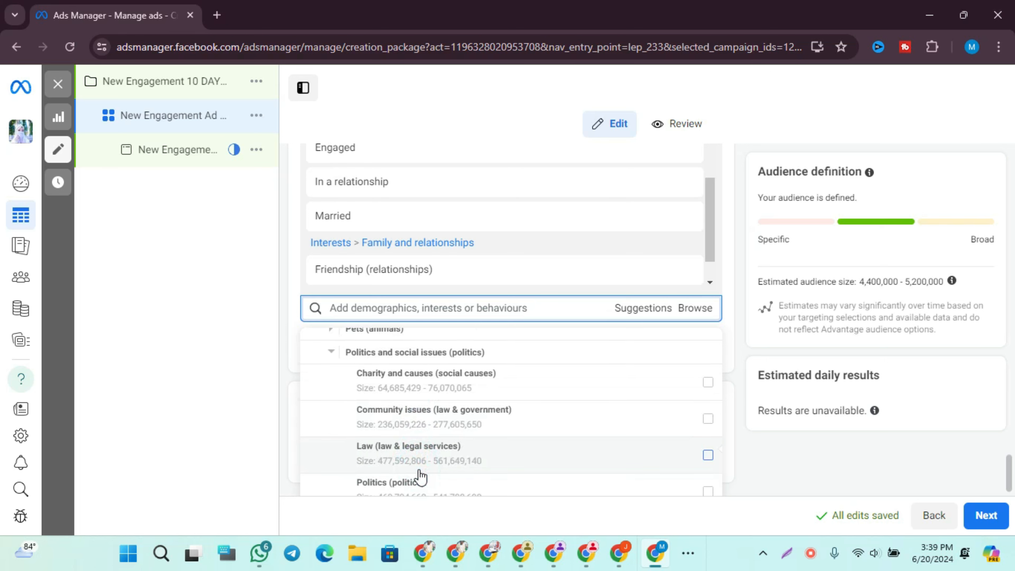
pyautogui.moveTo(419, 476)
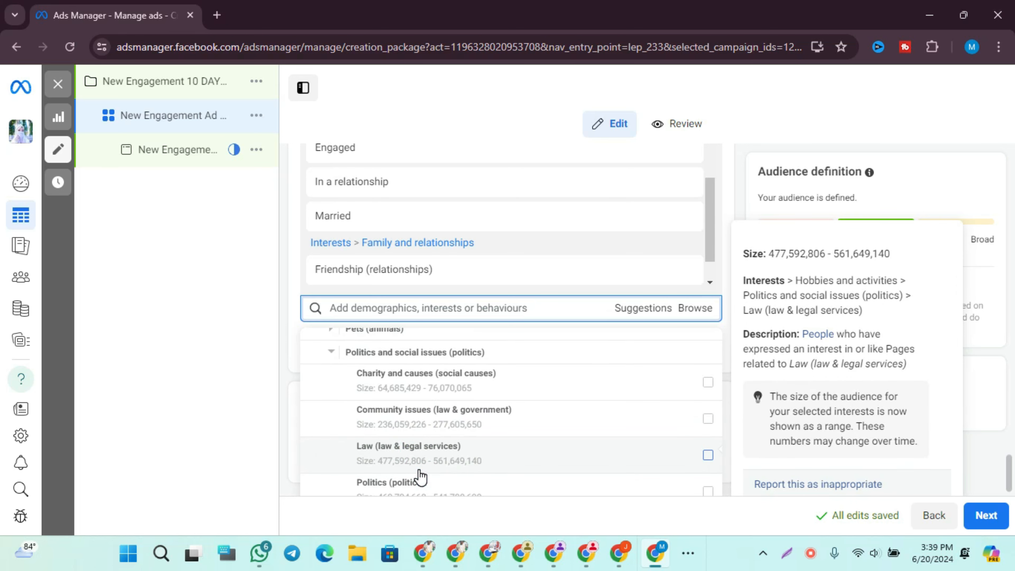
pyautogui.click(394, 422)
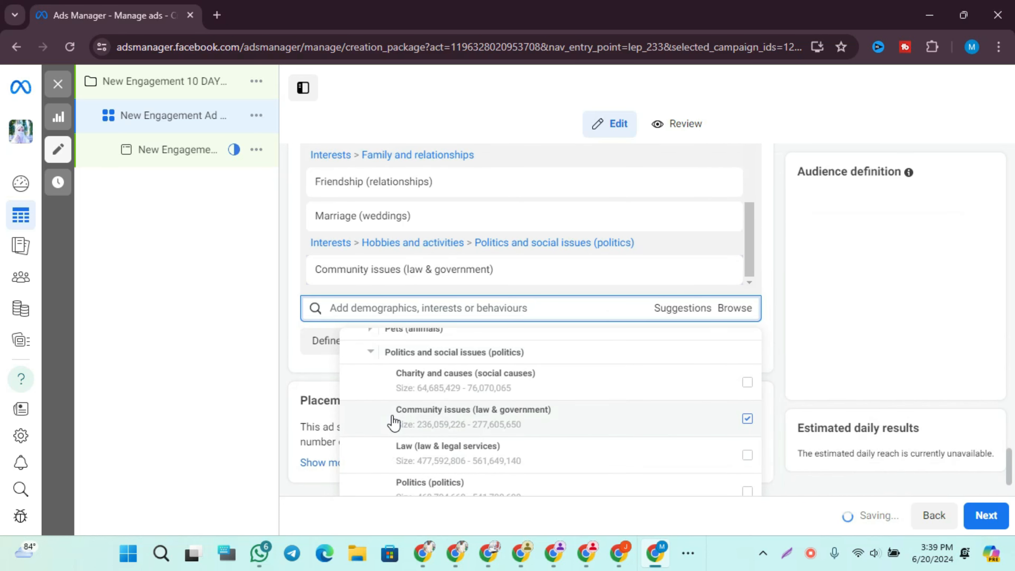
pyautogui.click(368, 354)
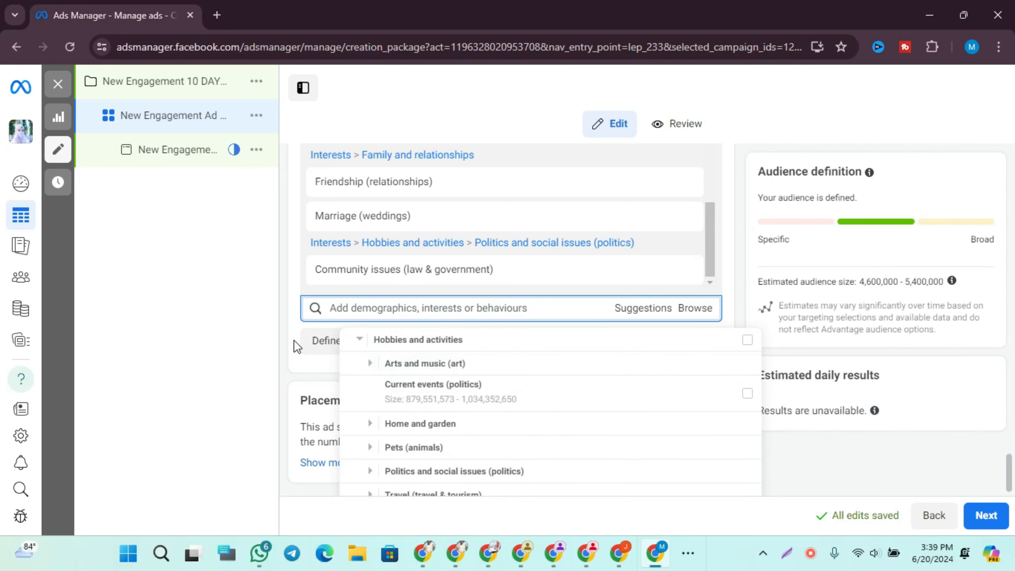
pyautogui.click(265, 347)
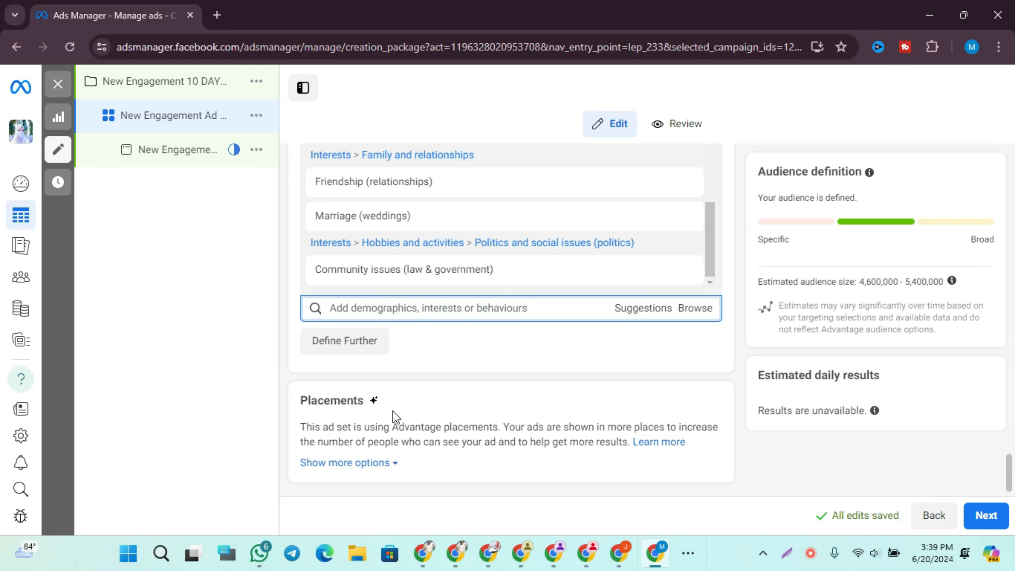
# Show the additional placement options of the ad set.
pyautogui.click(364, 463)
pyautogui.click(352, 462)
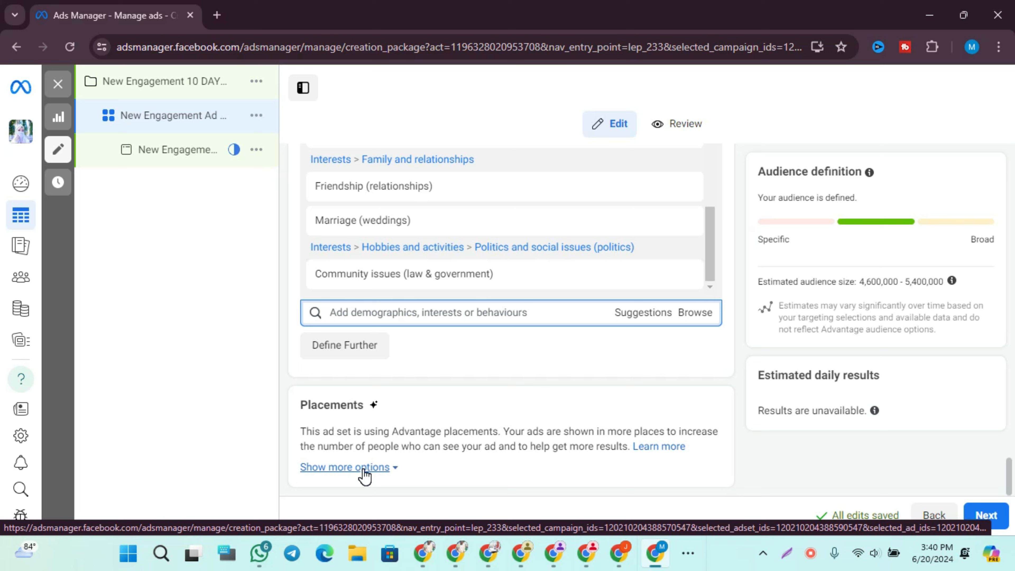
pyautogui.click(364, 469)
pyautogui.click(364, 468)
pyautogui.click(364, 468)
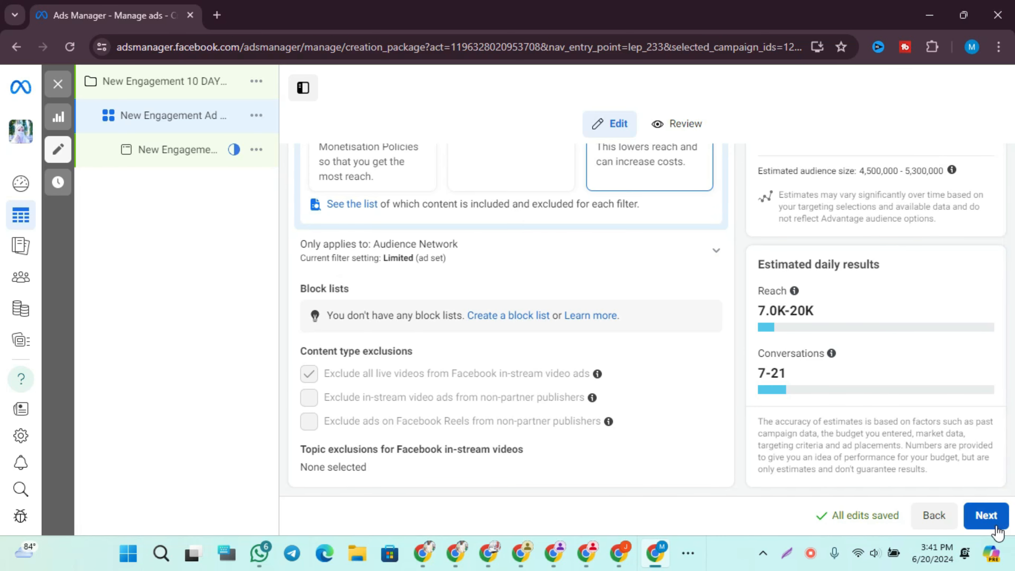
# Continue to the ad level and rename the ad as New Engagement 10 DAYS.20$.
pyautogui.click(987, 515)
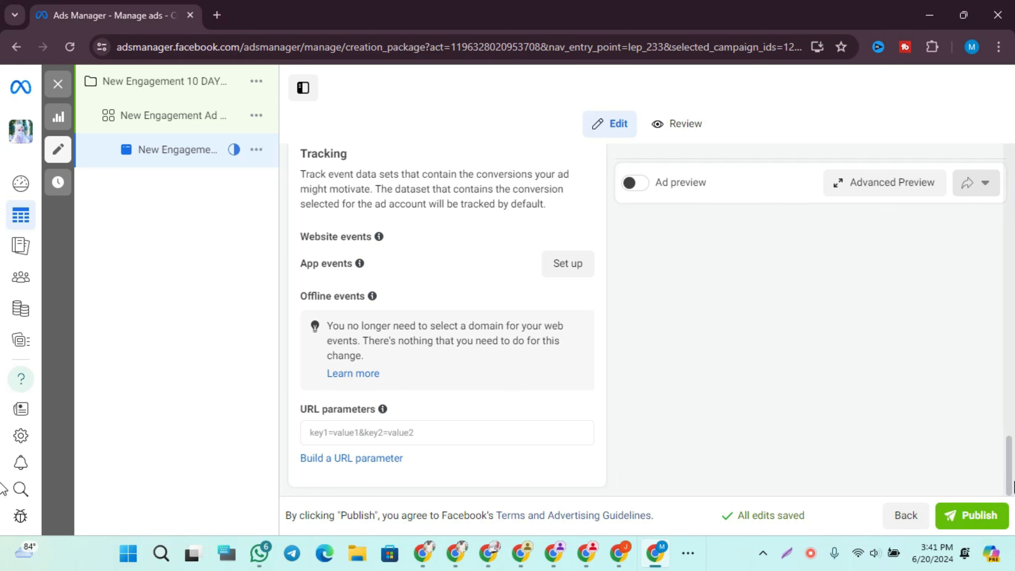
pyautogui.moveTo(1012, 485); pyautogui.dragTo(1011, 162)
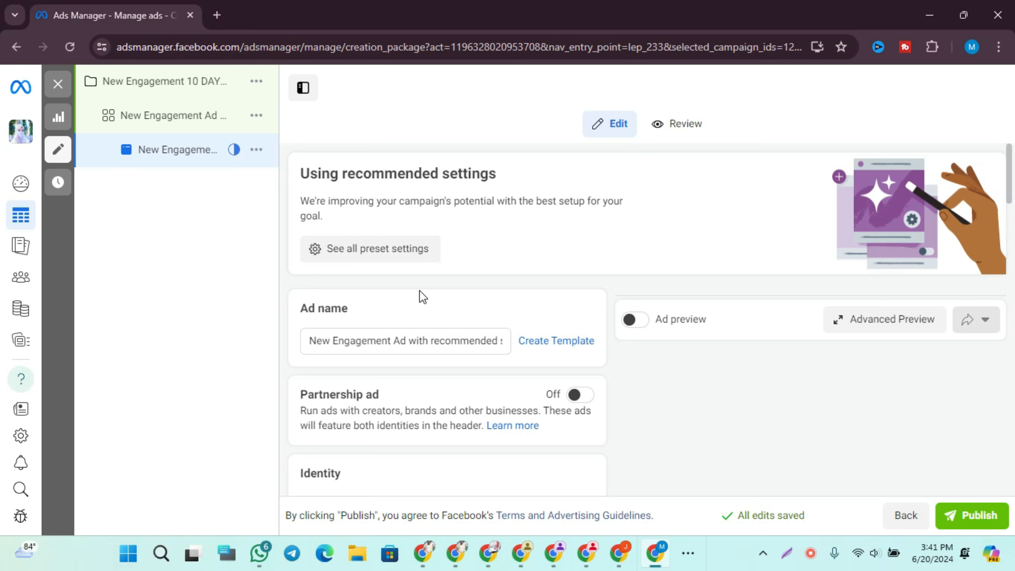
pyautogui.click(453, 338)
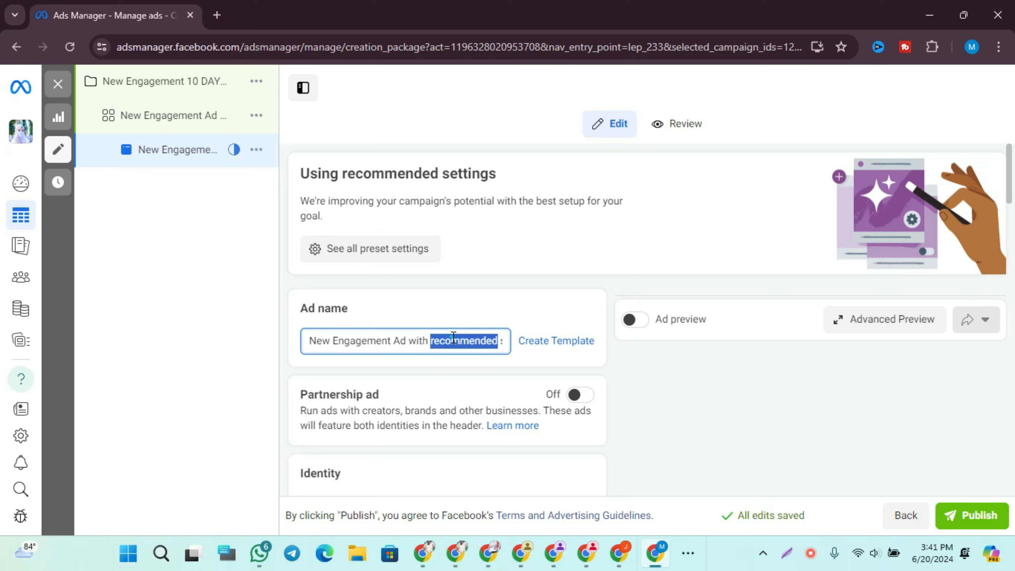
pyautogui.tripleClick(454, 338)
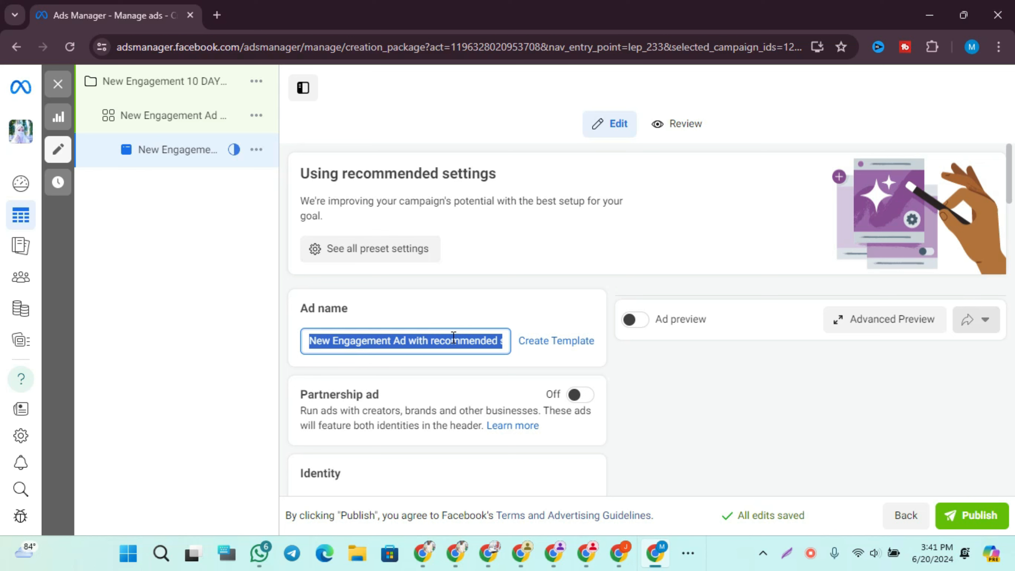
pyautogui.write('New Engagement 10 DAYS.20$')
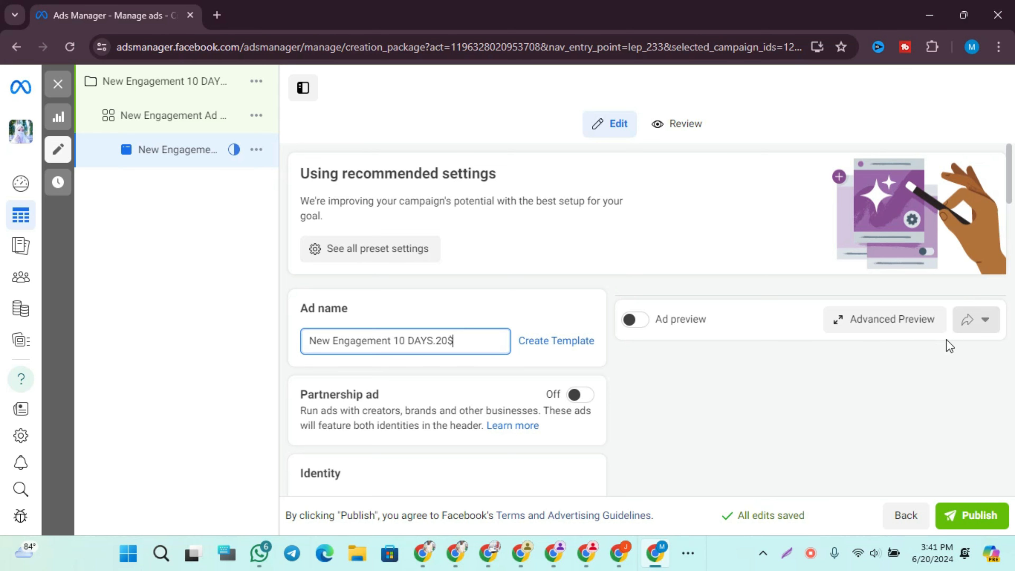
# Choose Use Facebook Page as the Instagram account in the ad's identity settings.
pyautogui.scroll(-3, 1013, 336)
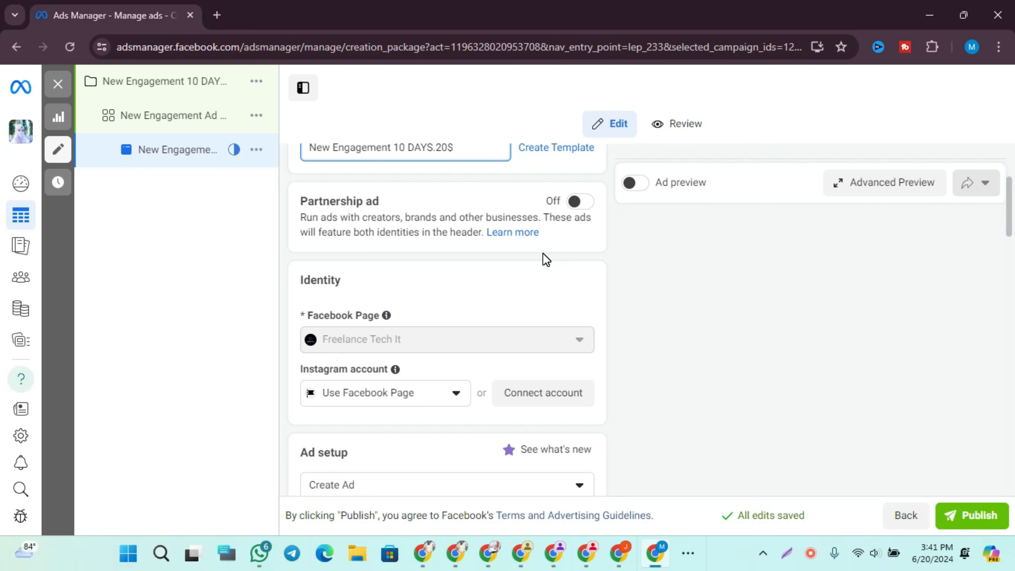
pyautogui.click(383, 315)
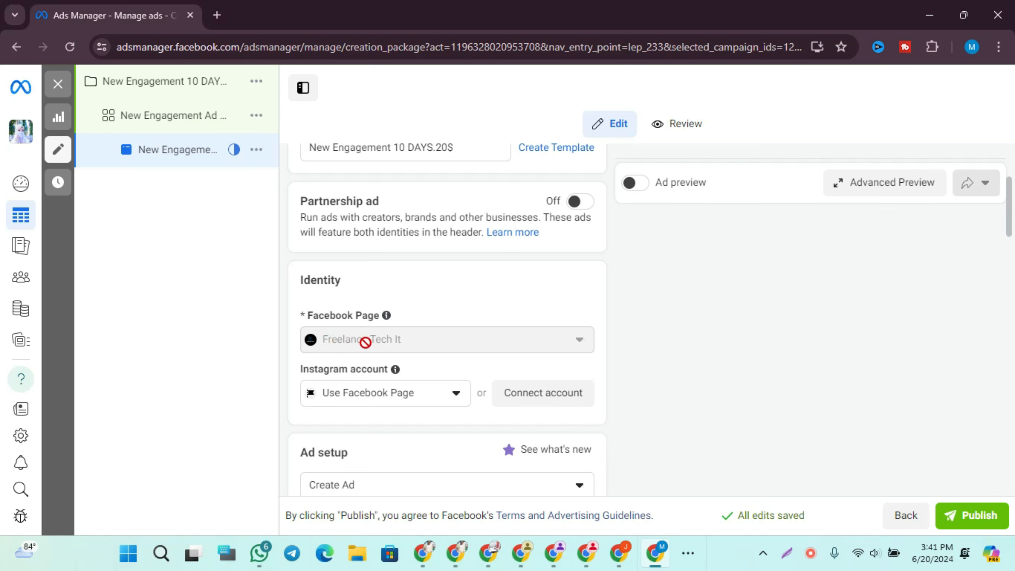
pyautogui.click(387, 397)
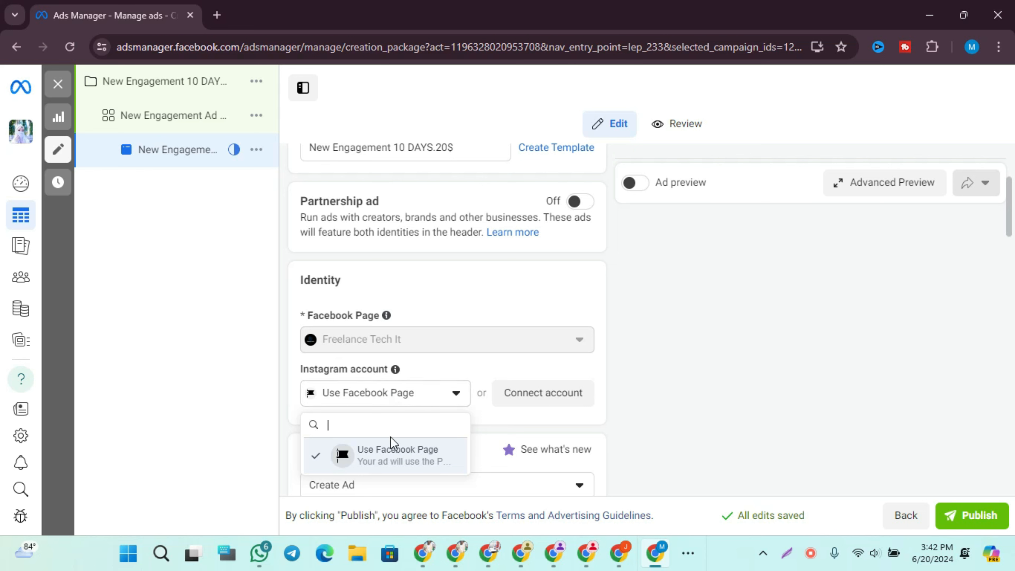
pyautogui.click(378, 452)
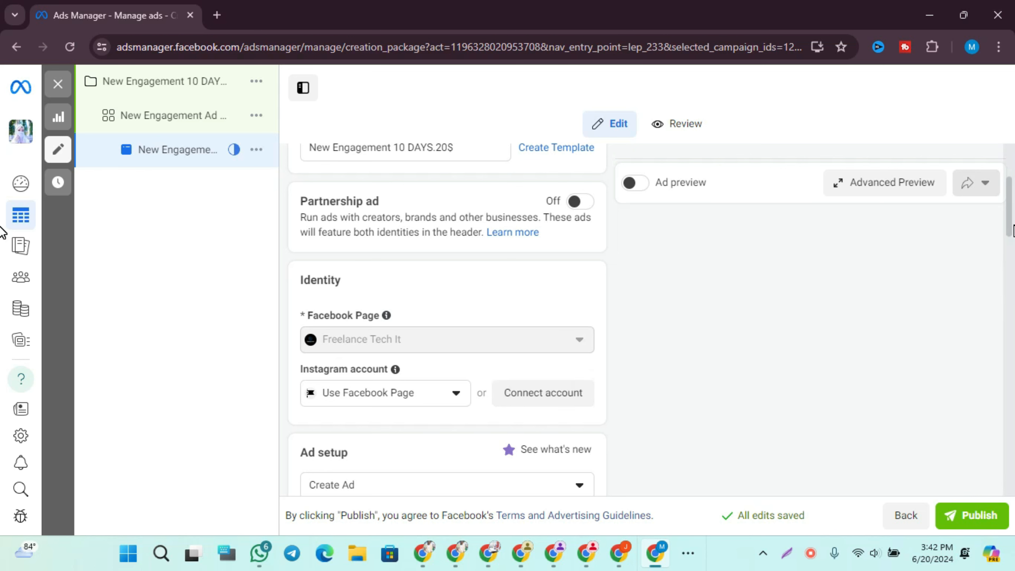
# Choose Create Ad as the ad setup method.
pyautogui.moveTo(1012, 230); pyautogui.dragTo(1012, 277)
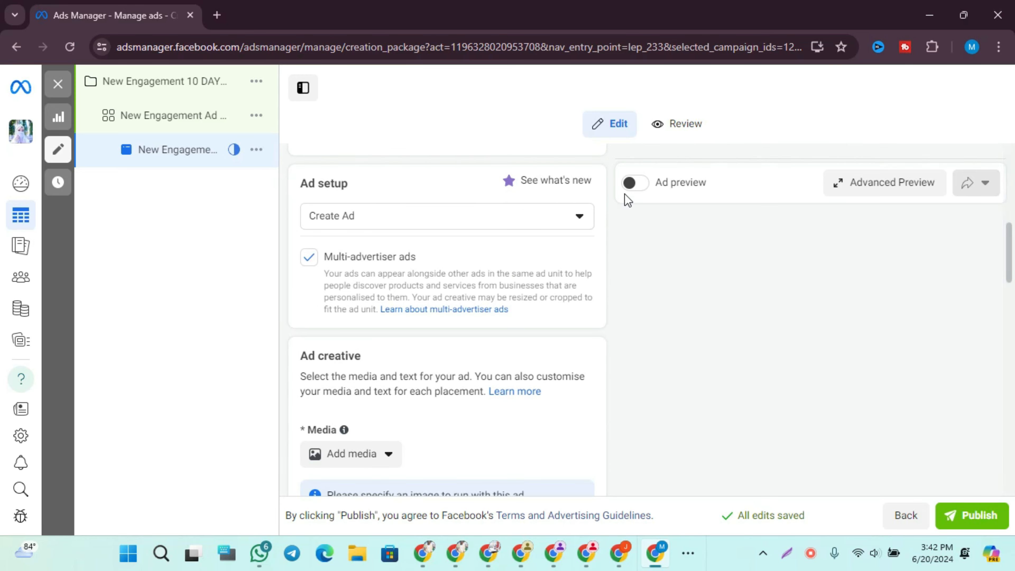
pyautogui.click(349, 212)
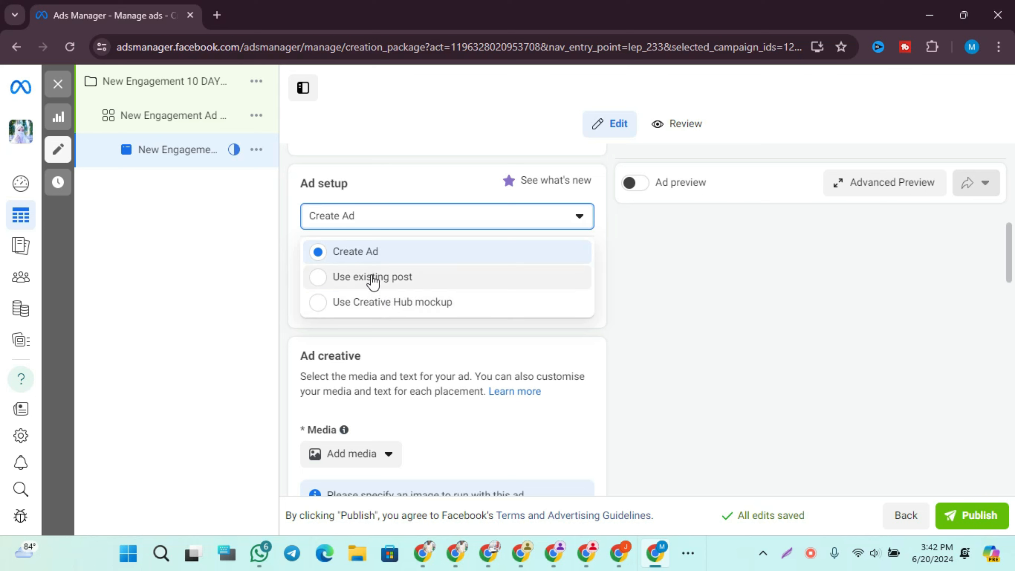
pyautogui.click(370, 254)
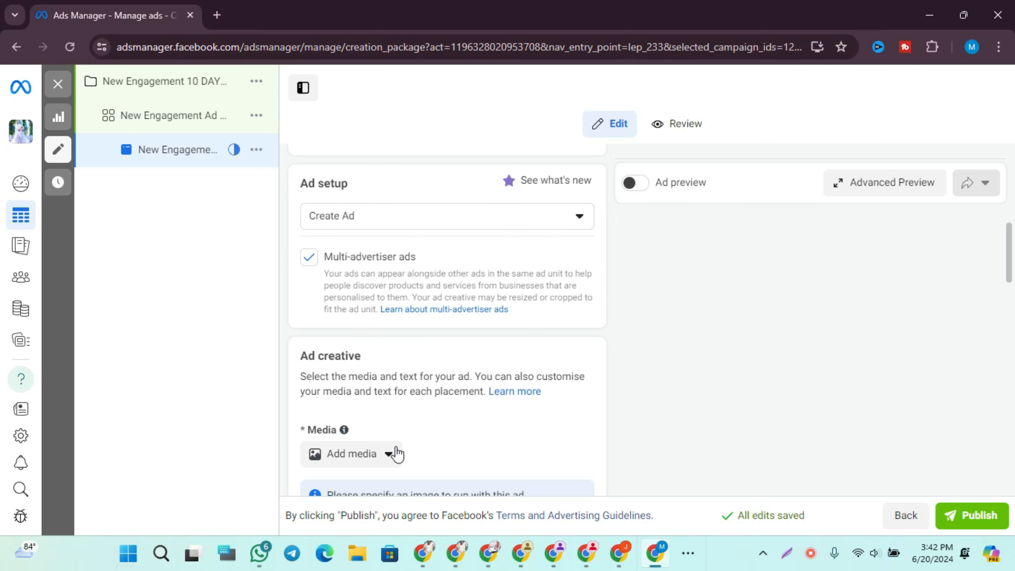
# Upload the smart watch image e4224a0695f05e6d7e523016ceb817ab as the ad's media and accept the default crop and Advantage+ creative enhancements.
pyautogui.click(356, 458)
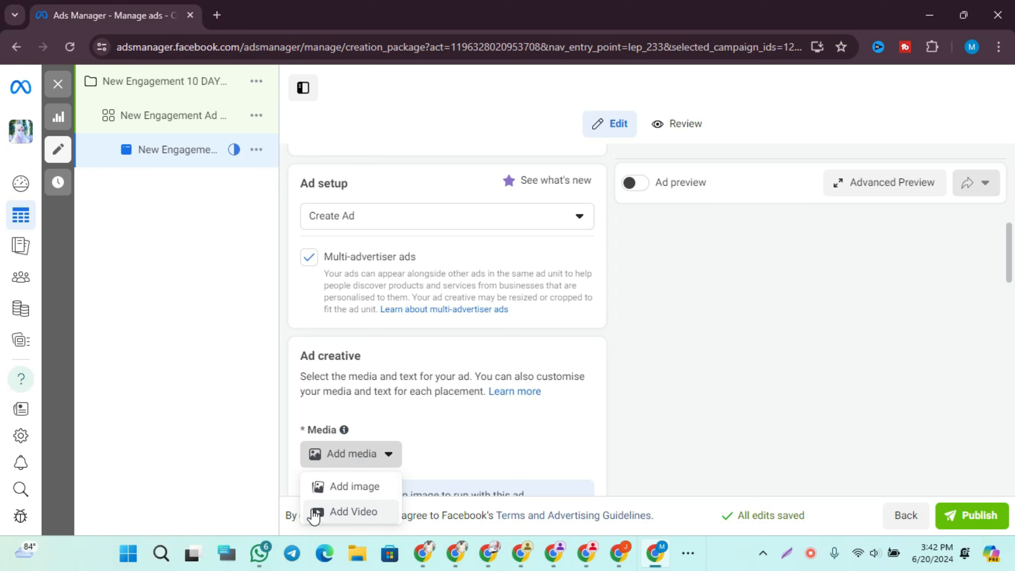
pyautogui.click(360, 490)
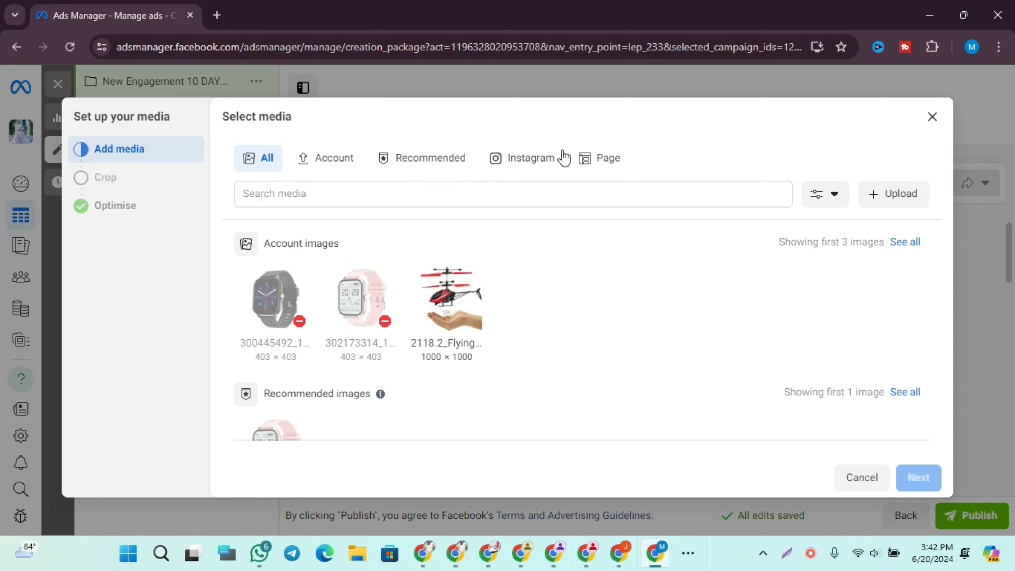
pyautogui.click(897, 189)
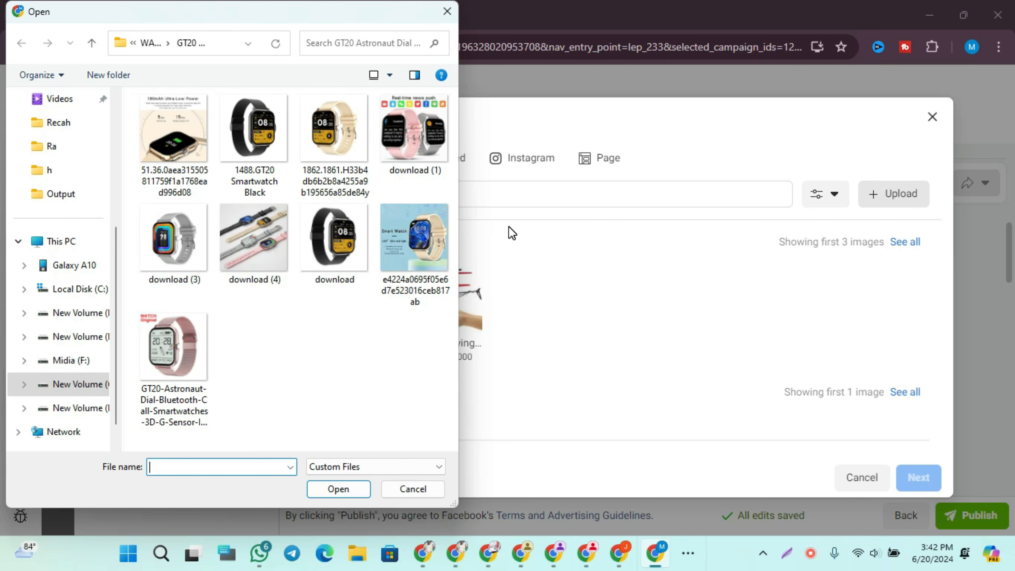
pyautogui.doubleClick(416, 235)
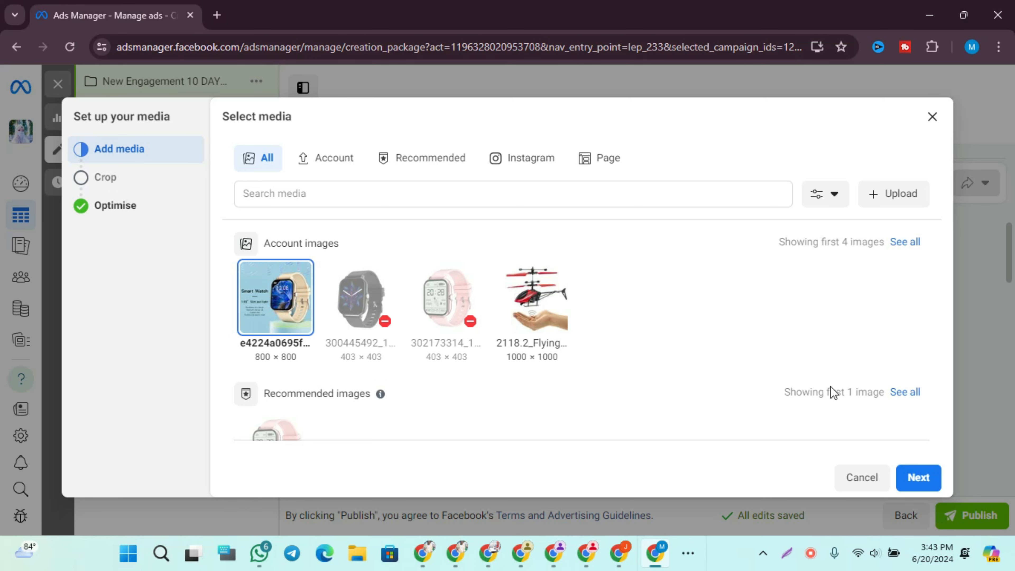
pyautogui.click(920, 476)
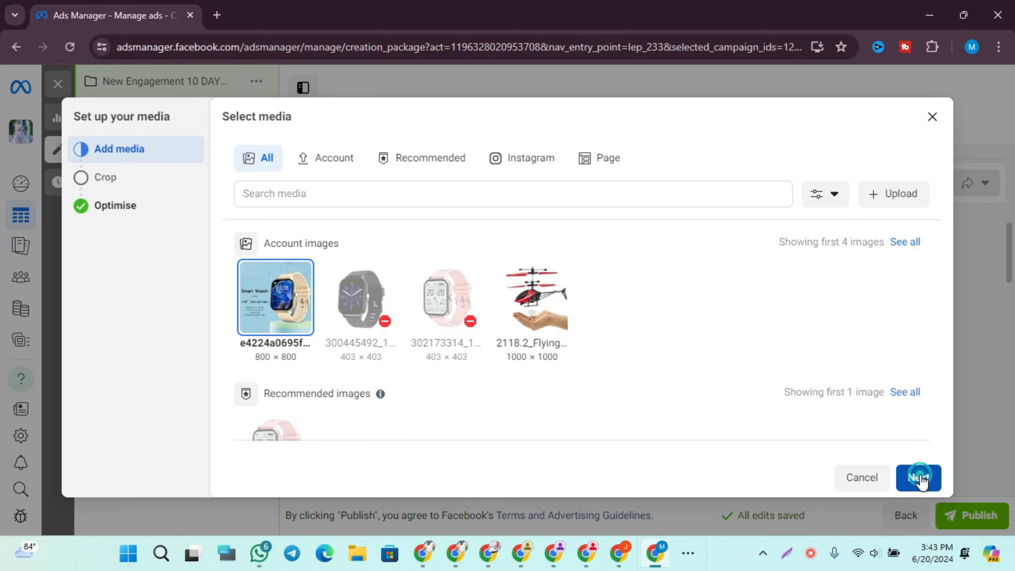
pyautogui.click(919, 477)
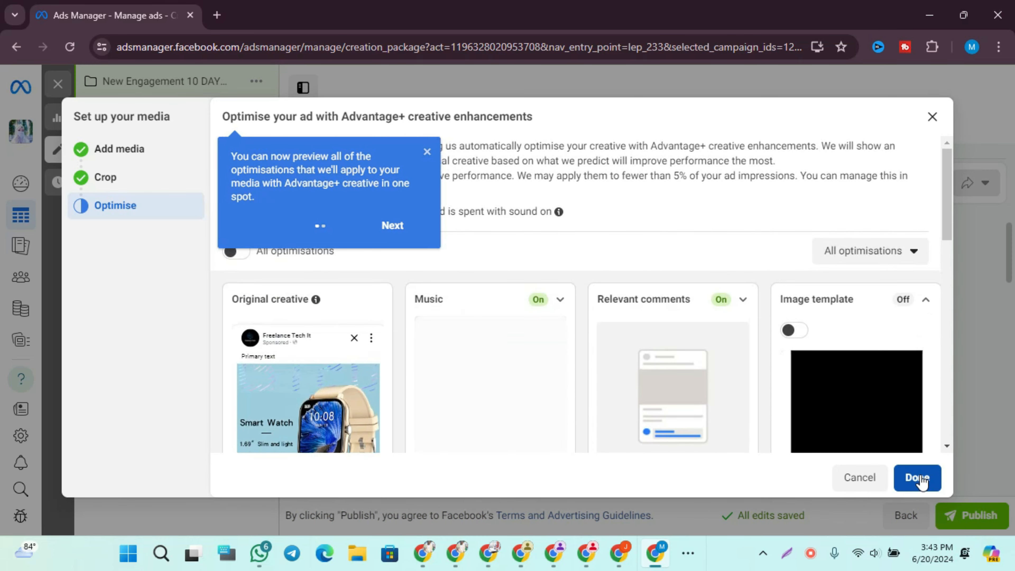
pyautogui.click(918, 478)
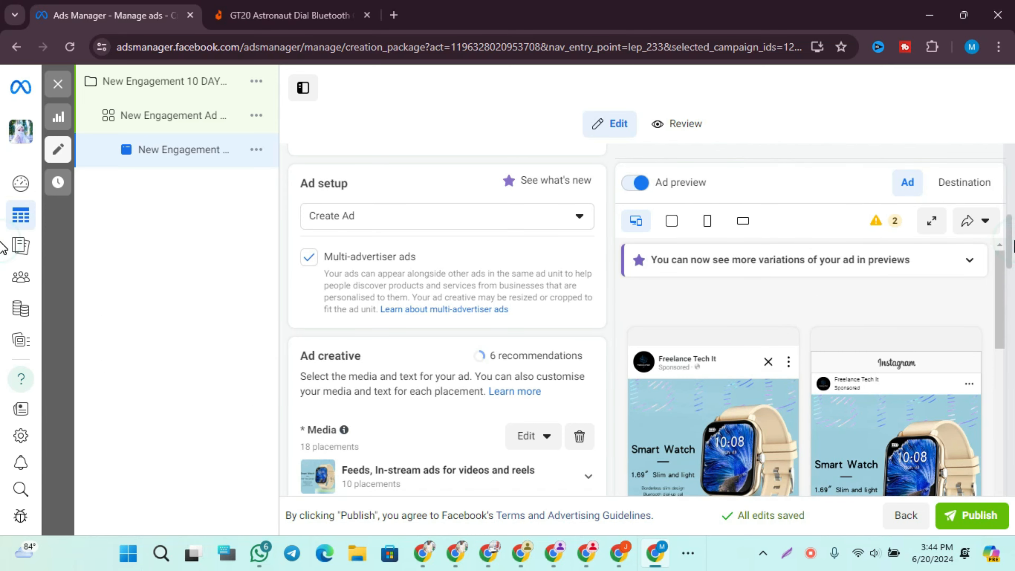
# Paste GT20 Astronaut Dial Bluetooth Call Smartwatches 3D-G Sensor as the ad's primary text.
pyautogui.moveTo(1011, 240); pyautogui.dragTo(999, 296)
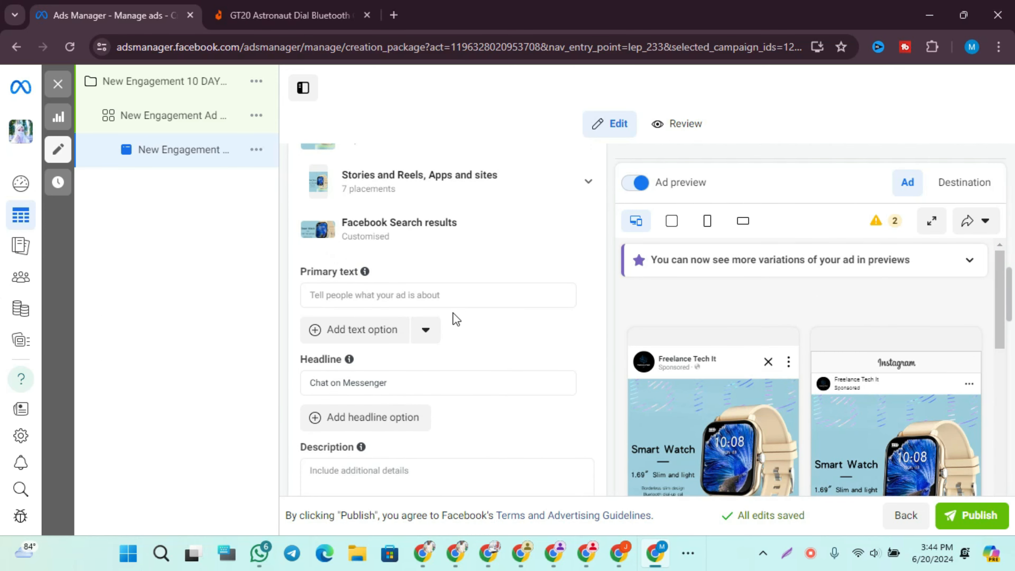
pyautogui.click(393, 297)
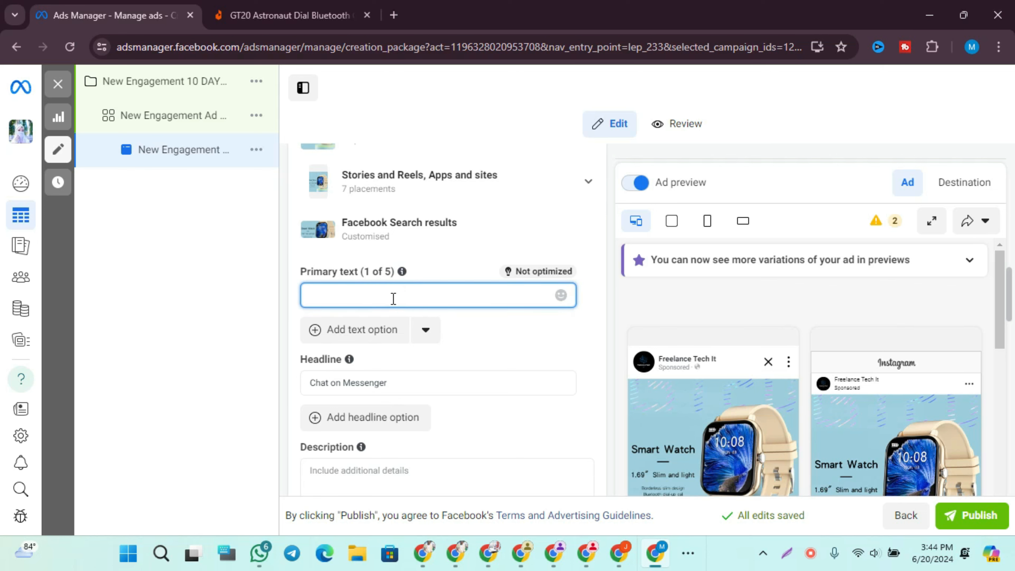
pyautogui.rightClick(392, 298)
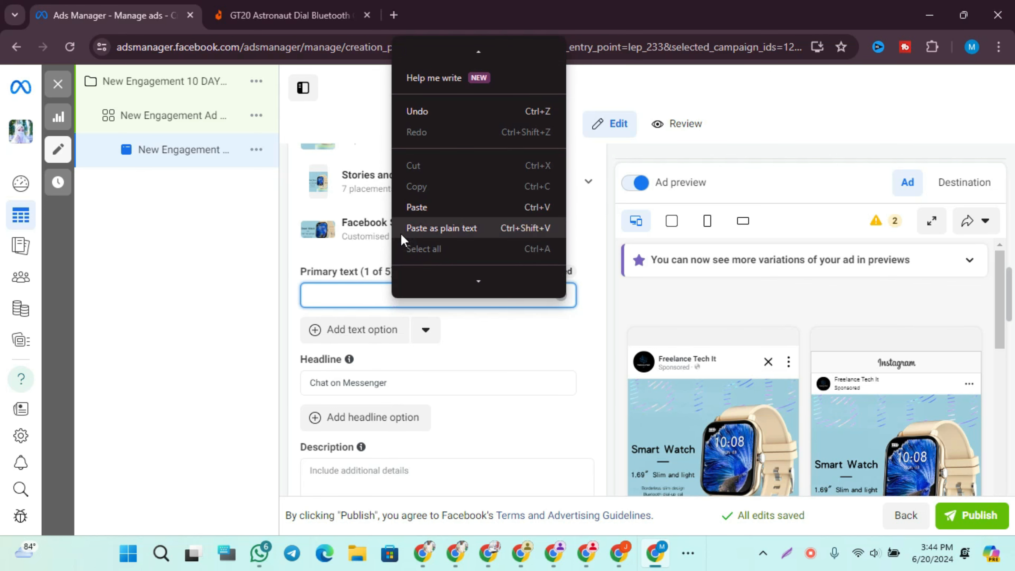
pyautogui.click(416, 207)
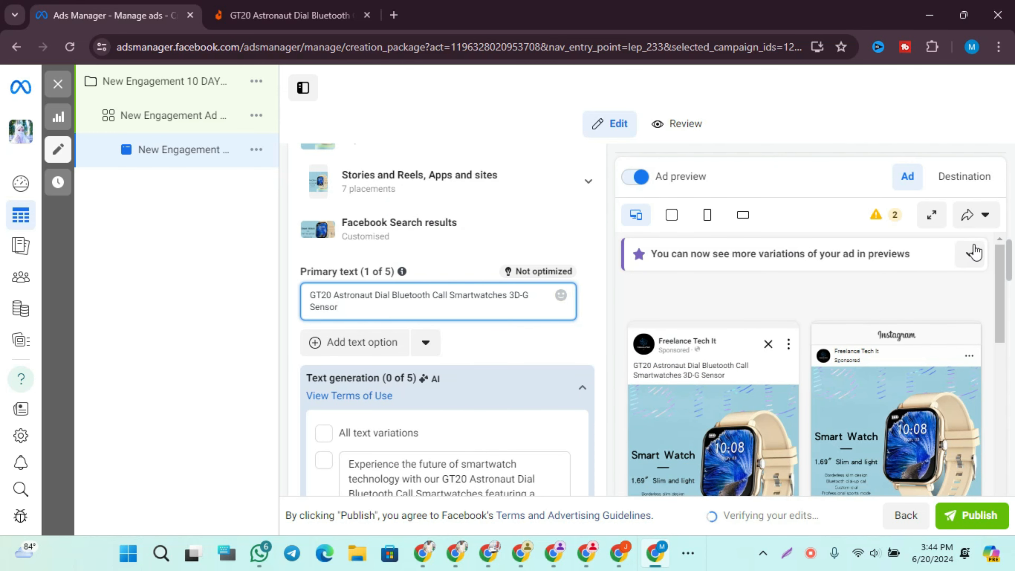
# Replace the ad's headline with the copied product title, shortened to GT20 Astronaut Dial Bluetooth Call Smartwatche.
pyautogui.moveTo(1009, 256); pyautogui.dragTo(1000, 292)
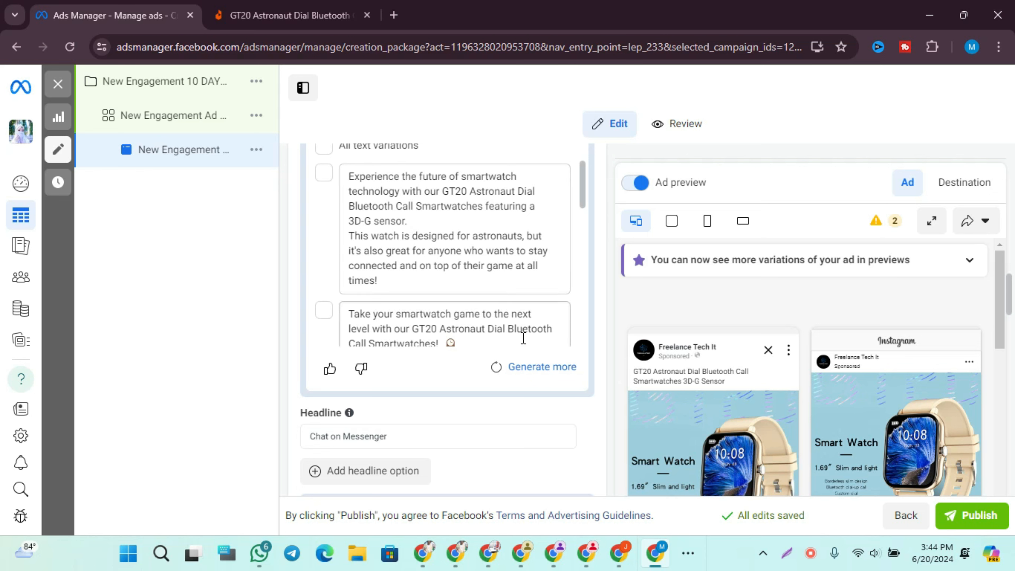
pyautogui.click(402, 438)
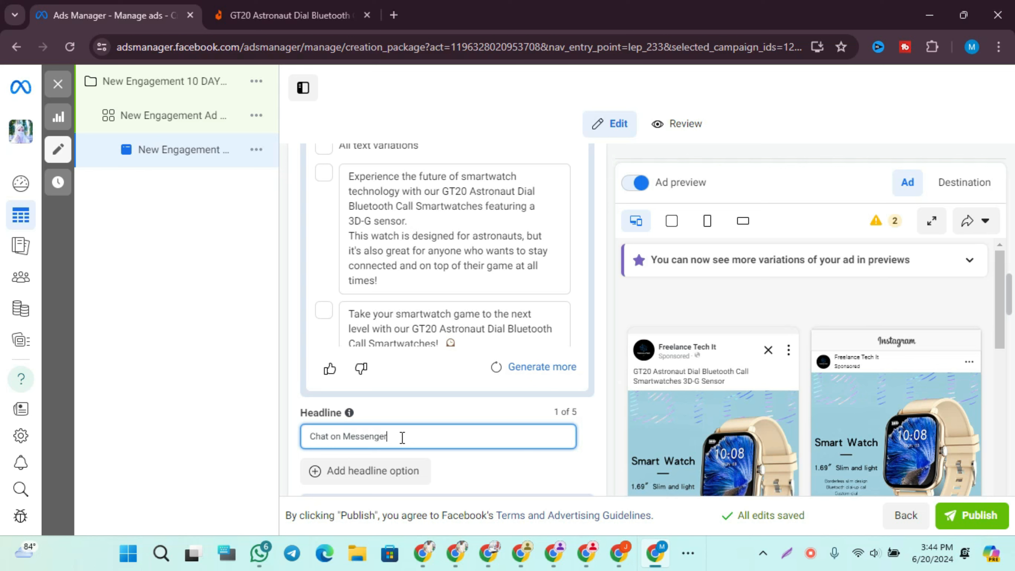
pyautogui.moveTo(402, 437); pyautogui.dragTo(287, 437)
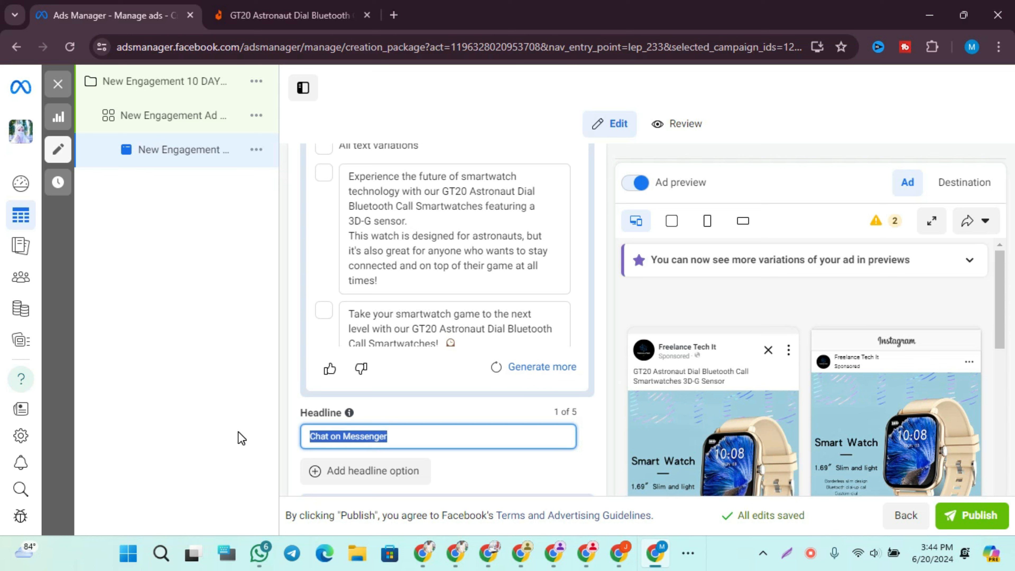
pyautogui.rightClick(350, 435)
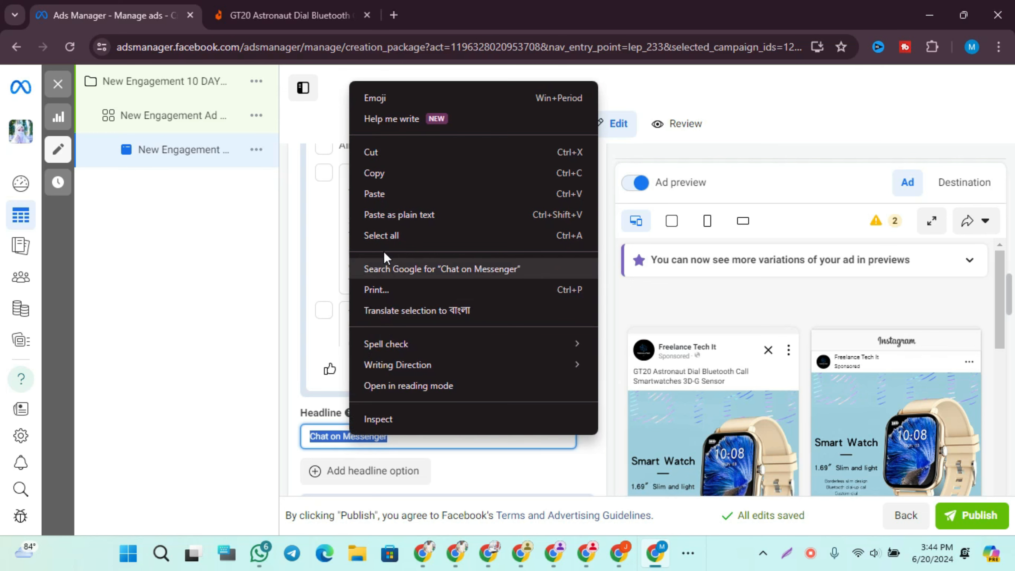
pyautogui.click(367, 214)
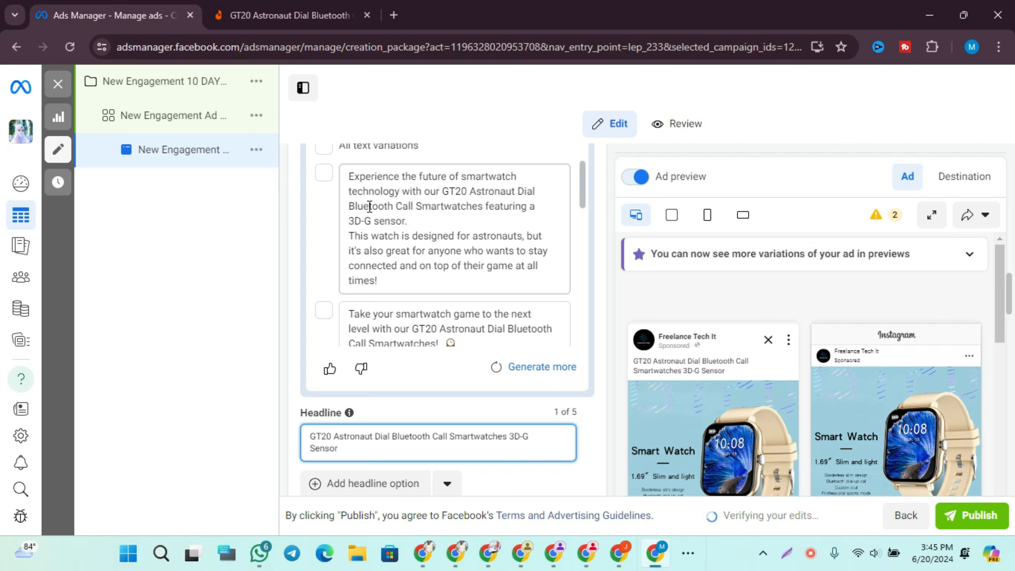
pyautogui.press('BackSpace')
pyautogui.press('BackSpace')
pyautogui.press('BackSpace')
pyautogui.press('BackSpace')
pyautogui.press('BackSpace')
pyautogui.press('BackSpace')
pyautogui.press('BackSpace')
pyautogui.press('BackSpace')
pyautogui.press('BackSpace')
pyautogui.press('BackSpace')
pyautogui.press('BackSpace')
pyautogui.press('BackSpace')
pyautogui.press('BackSpace')
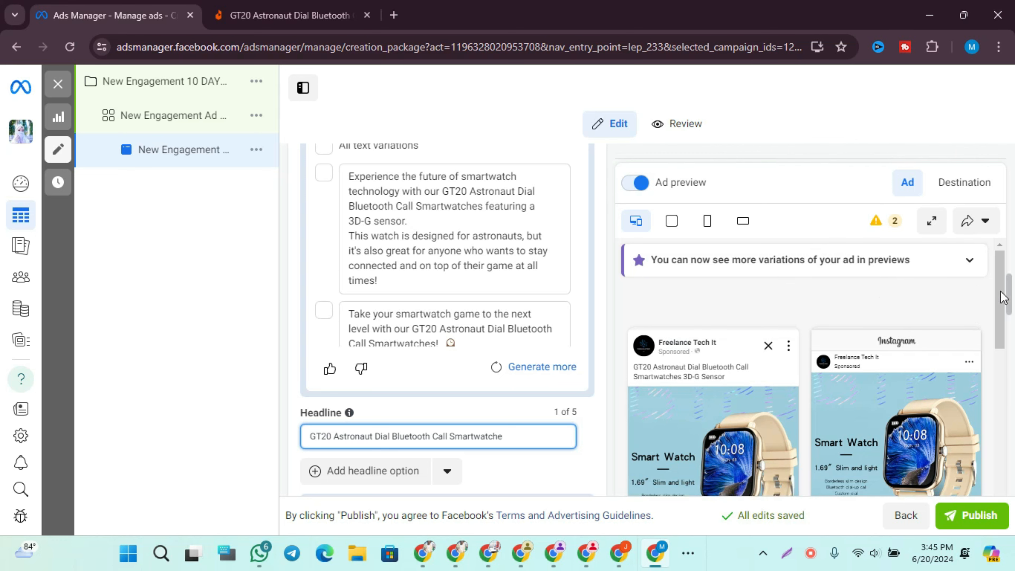
# Select all AI-generated text variations for the headline.
pyautogui.click(1012, 288)
pyautogui.moveTo(1012, 290); pyautogui.dragTo(1012, 319)
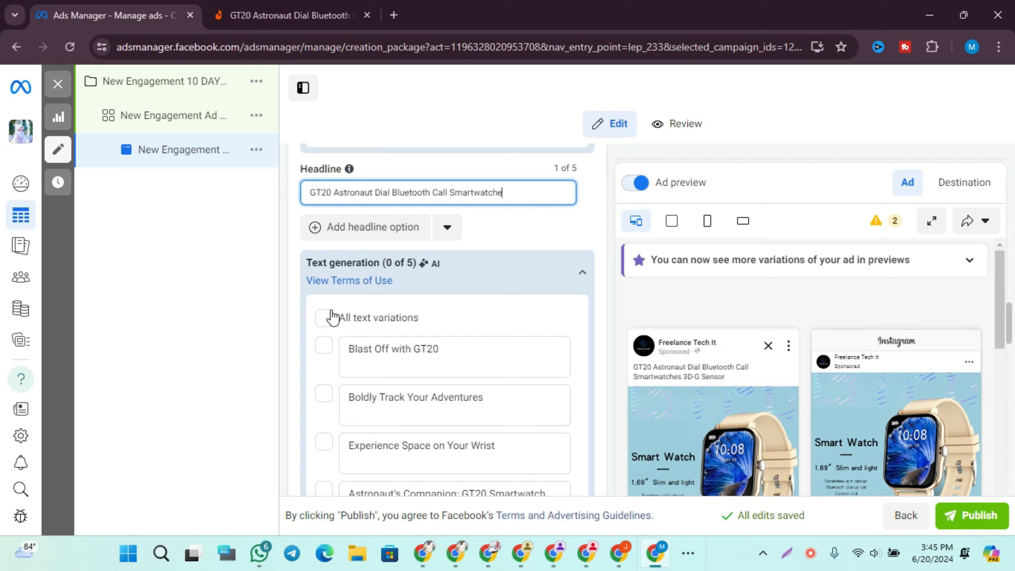
pyautogui.click(327, 318)
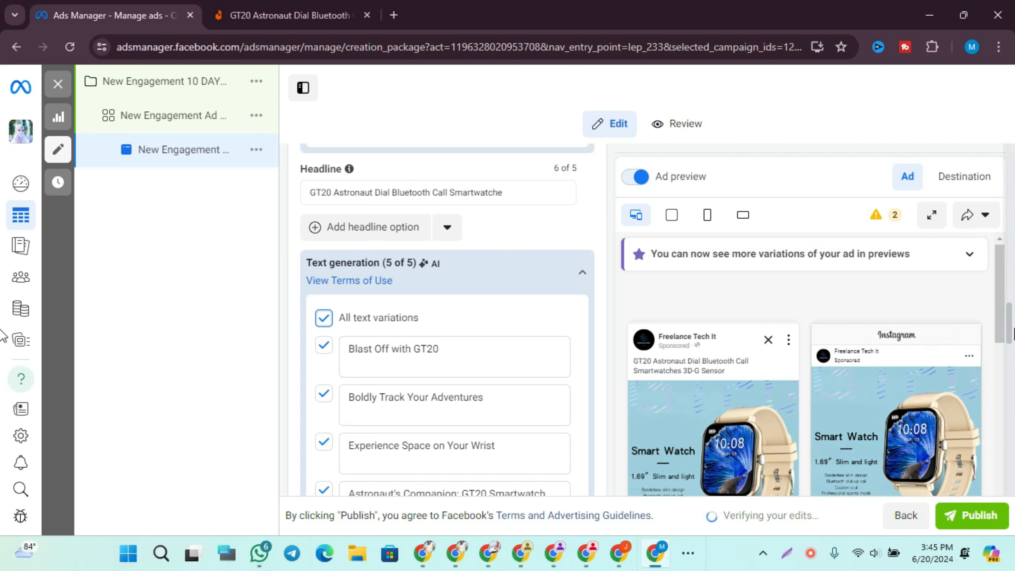
# Fill the ad's description with the copied GT20 Astronaut product details, including the voucher, service and five-star review lines.
pyautogui.moveTo(1011, 328); pyautogui.dragTo(1011, 361)
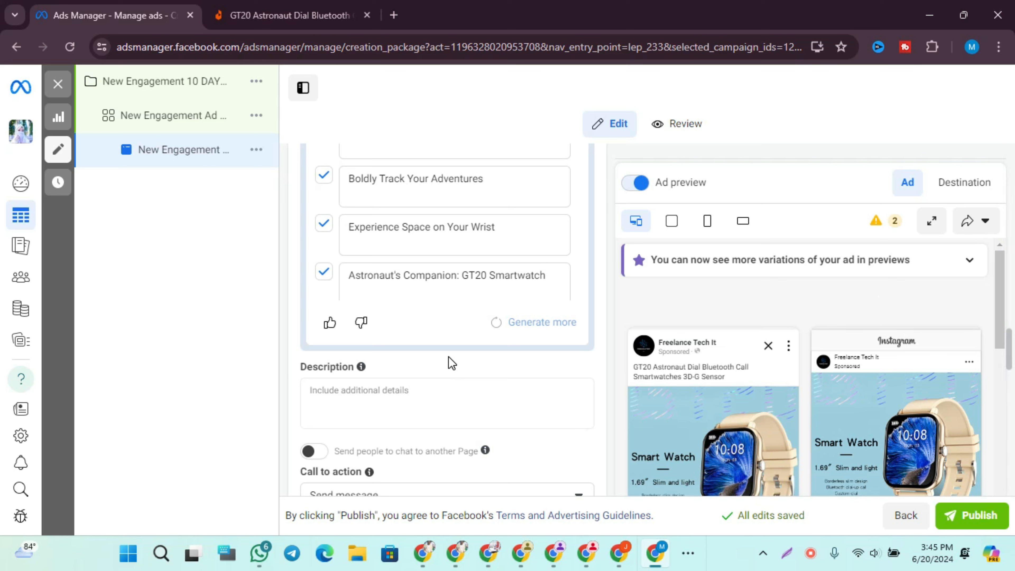
pyautogui.click(414, 395)
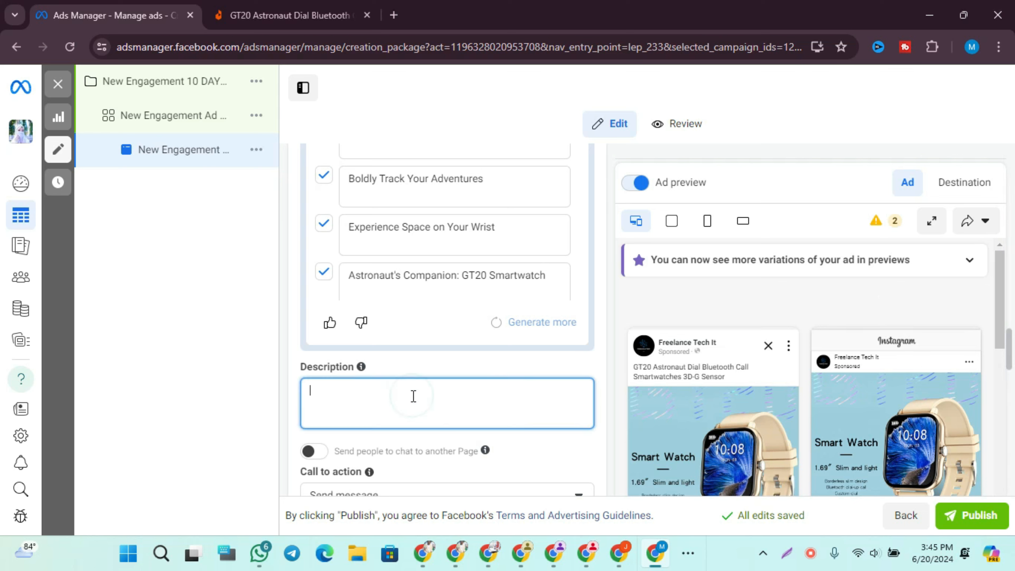
pyautogui.rightClick(496, 398)
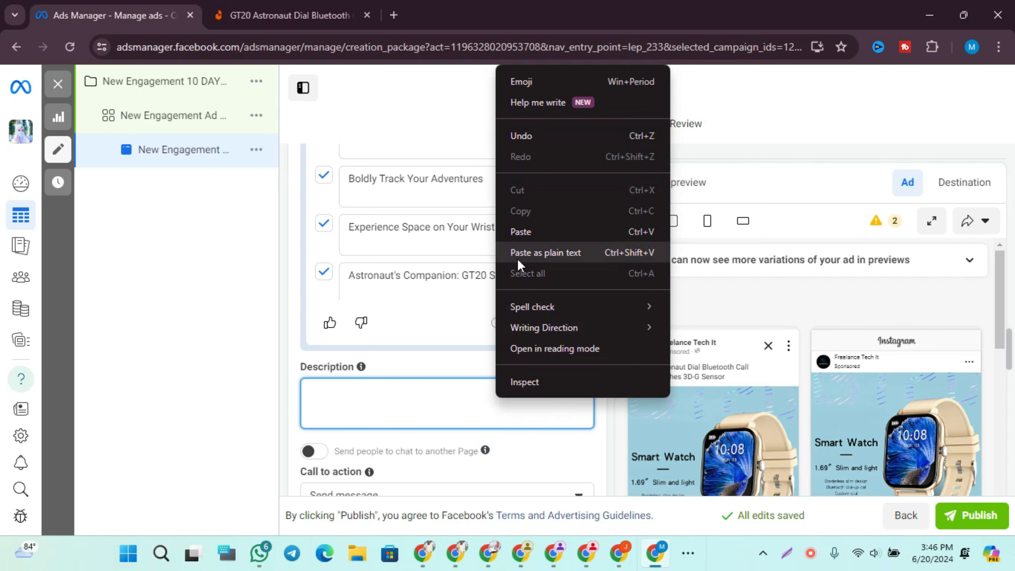
pyautogui.click(515, 231)
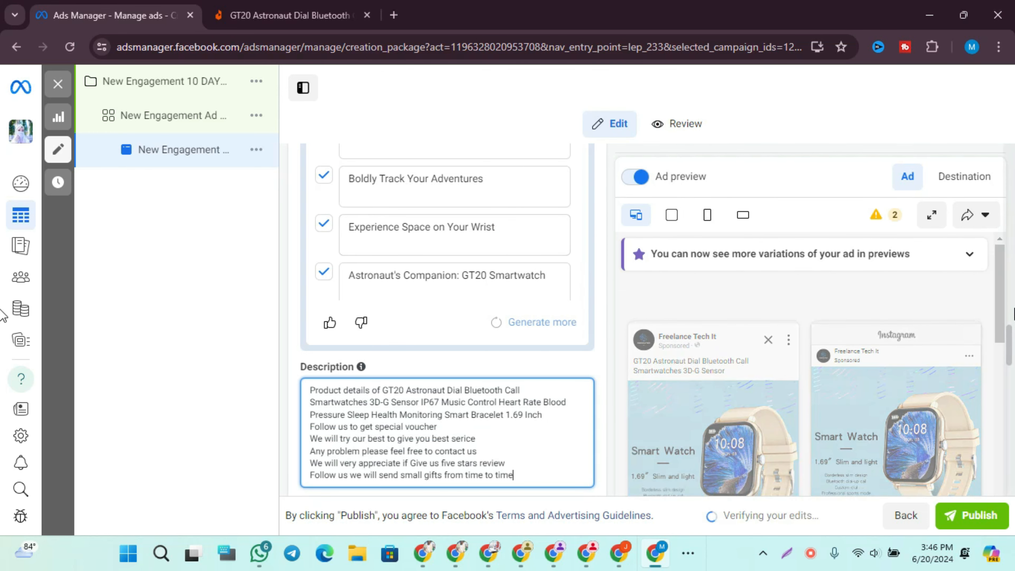
# Choose Automated chat as the ad's message template.
pyautogui.moveTo(1009, 343); pyautogui.dragTo(1011, 396)
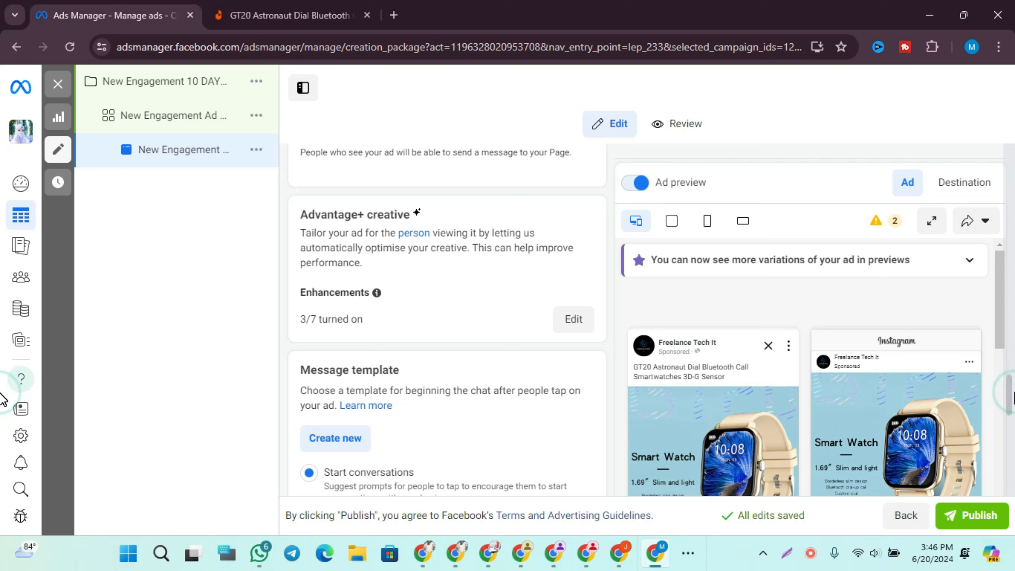
pyautogui.moveTo(1012, 396); pyautogui.dragTo(1012, 436)
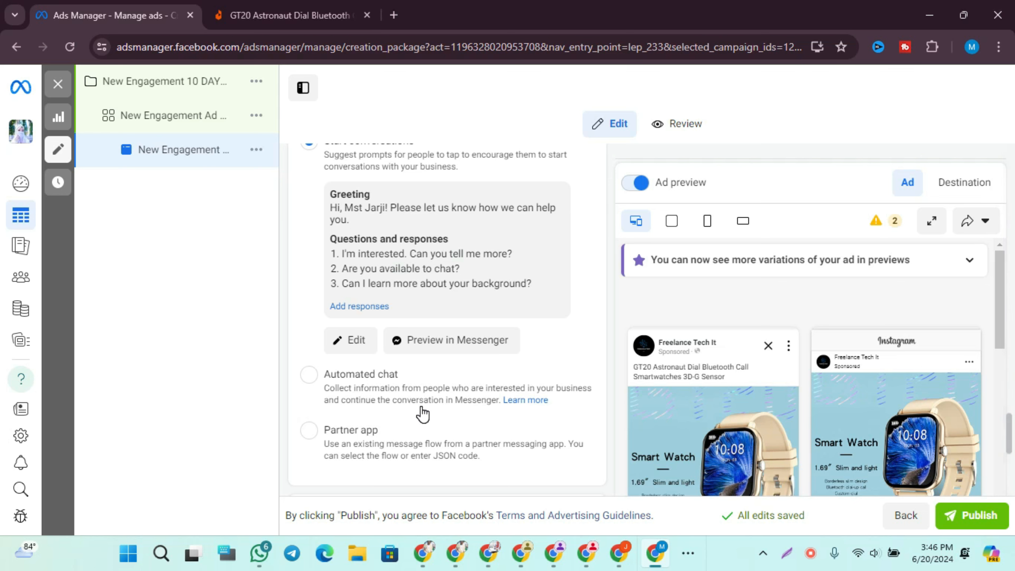
pyautogui.click(309, 374)
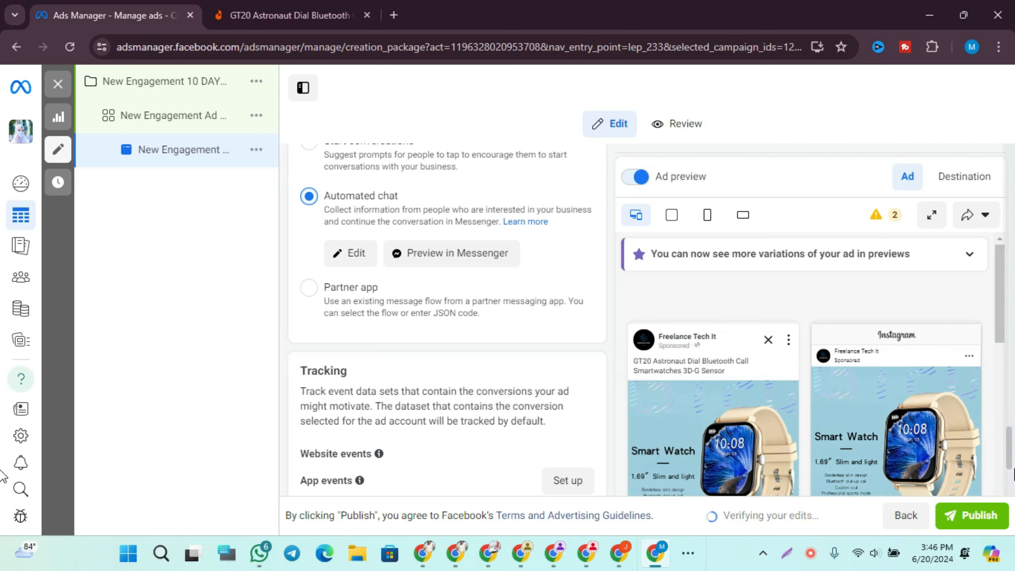
# Copy the web address of the GT20 Astronaut product page on Daraz and return to Ads Manager.
pyautogui.moveTo(1011, 453); pyautogui.dragTo(1010, 501)
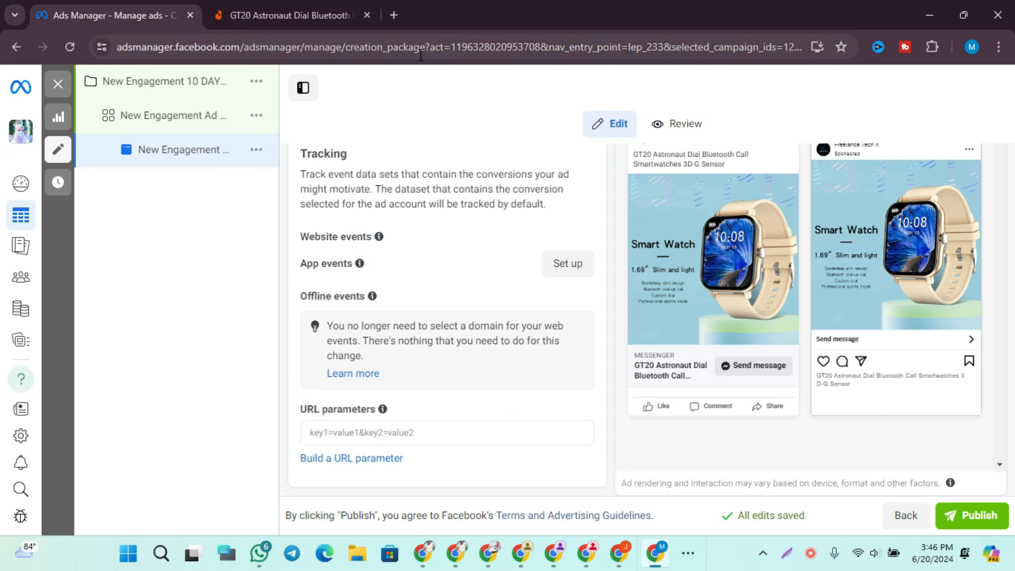
pyautogui.click(275, 8)
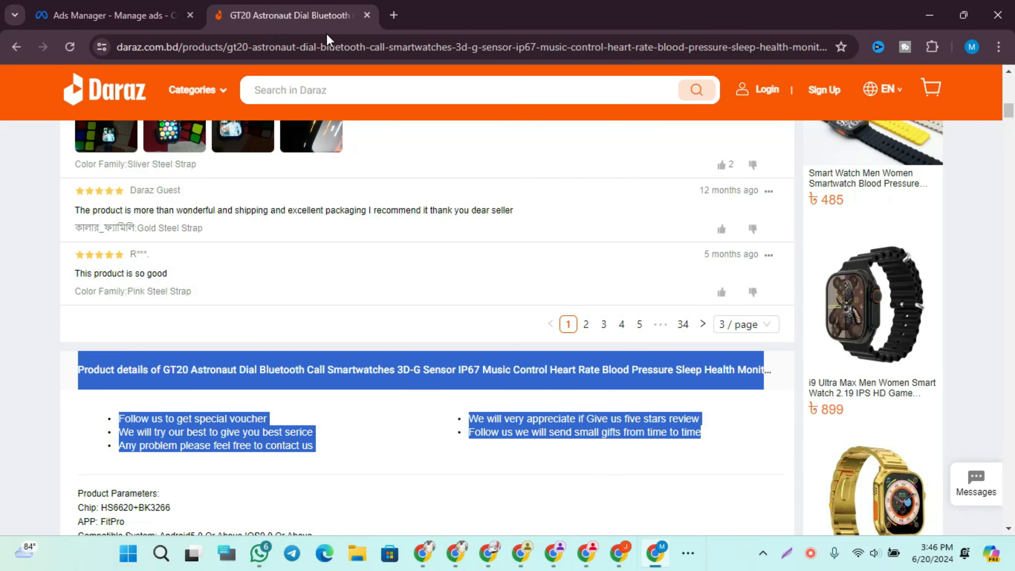
pyautogui.rightClick(306, 42)
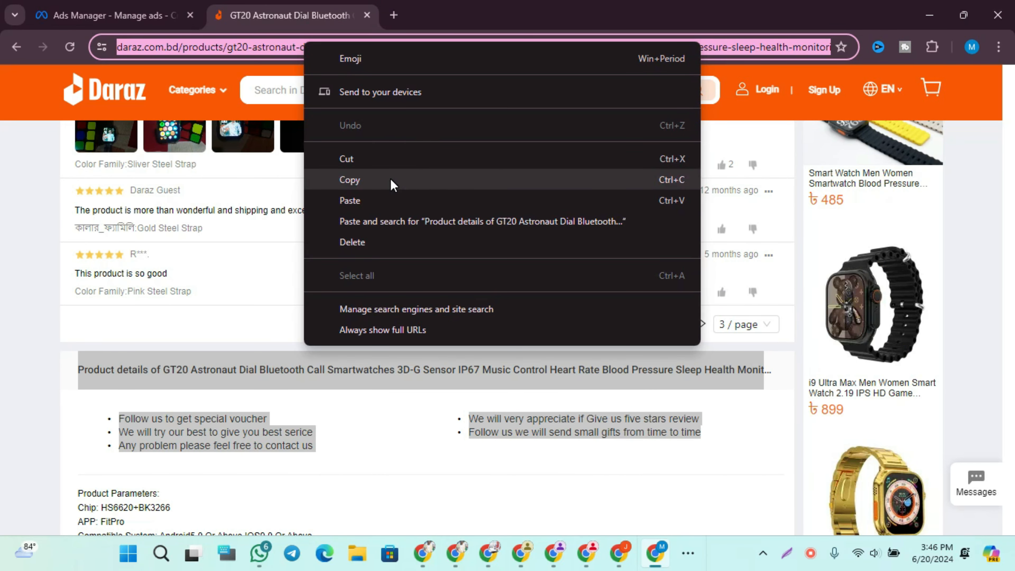
pyautogui.click(391, 180)
pyautogui.click(132, 20)
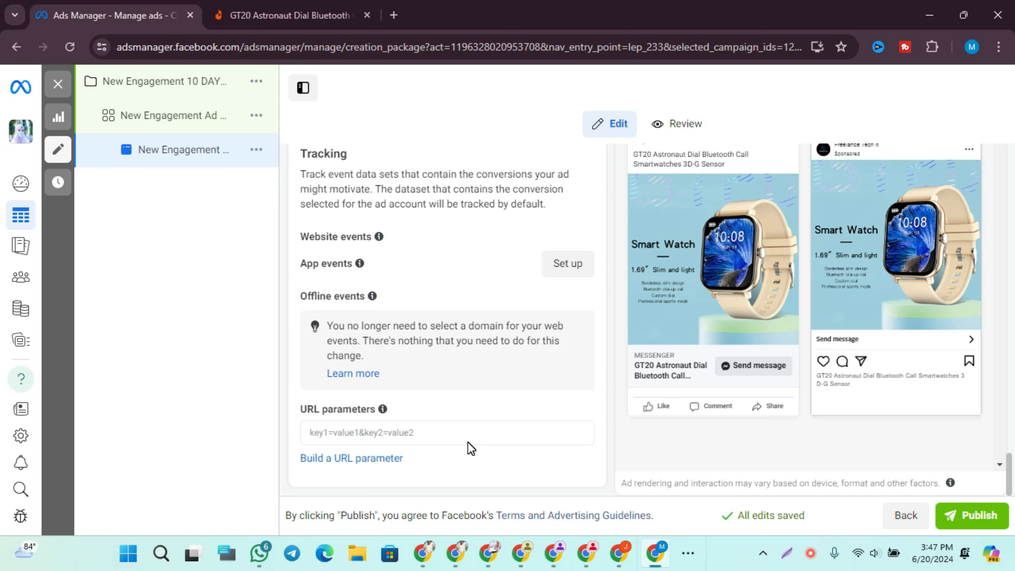
# Paste the copied Daraz product link into the ad's URL parameters and publish the campaign.
pyautogui.click(453, 432)
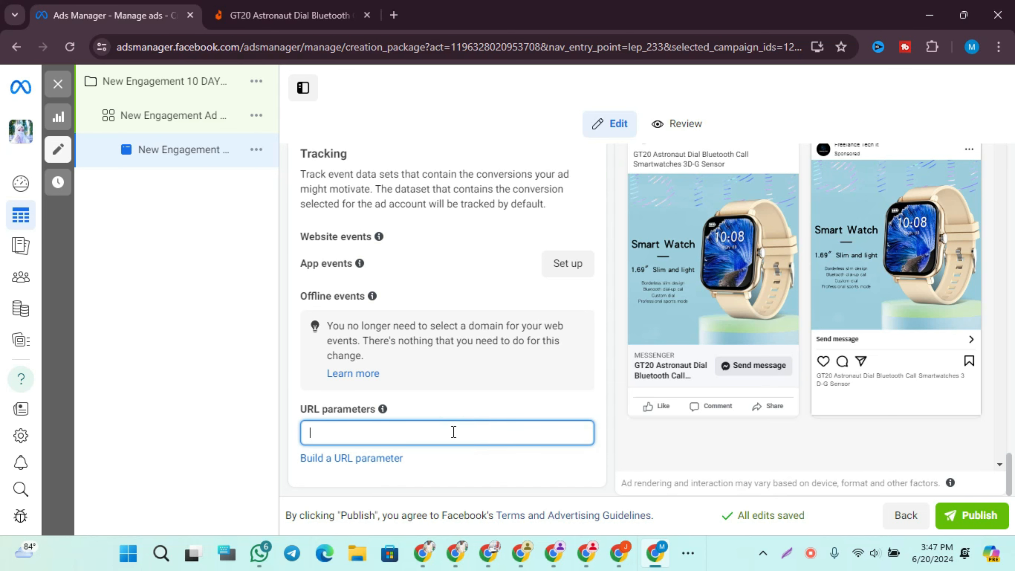
pyautogui.rightClick(453, 432)
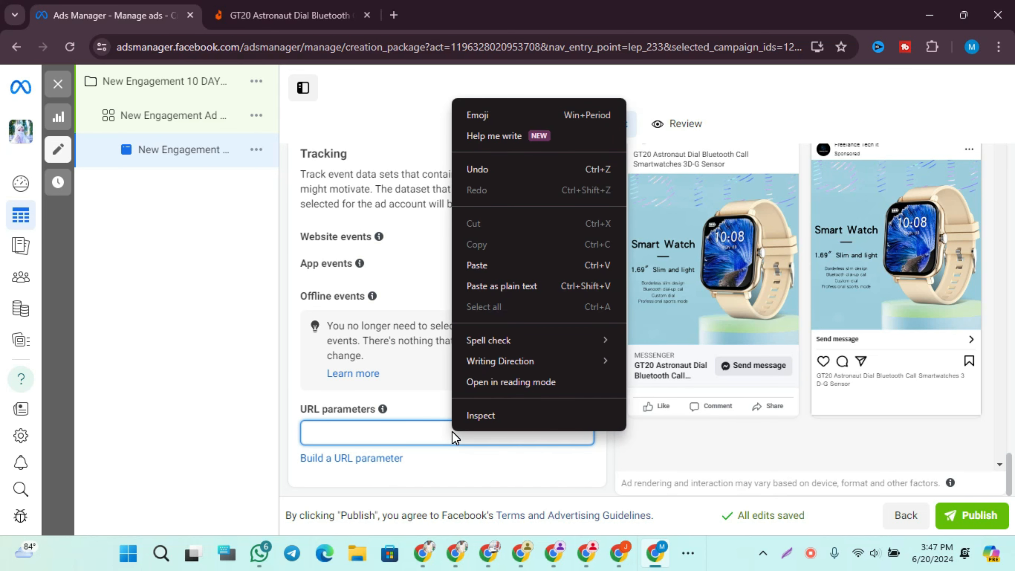
pyautogui.click(475, 265)
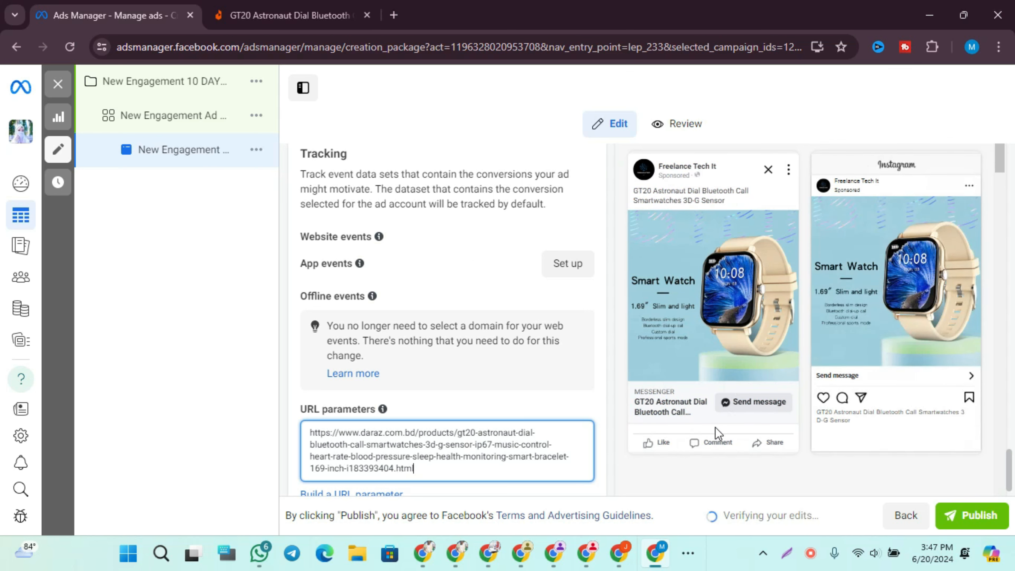
pyautogui.click(707, 441)
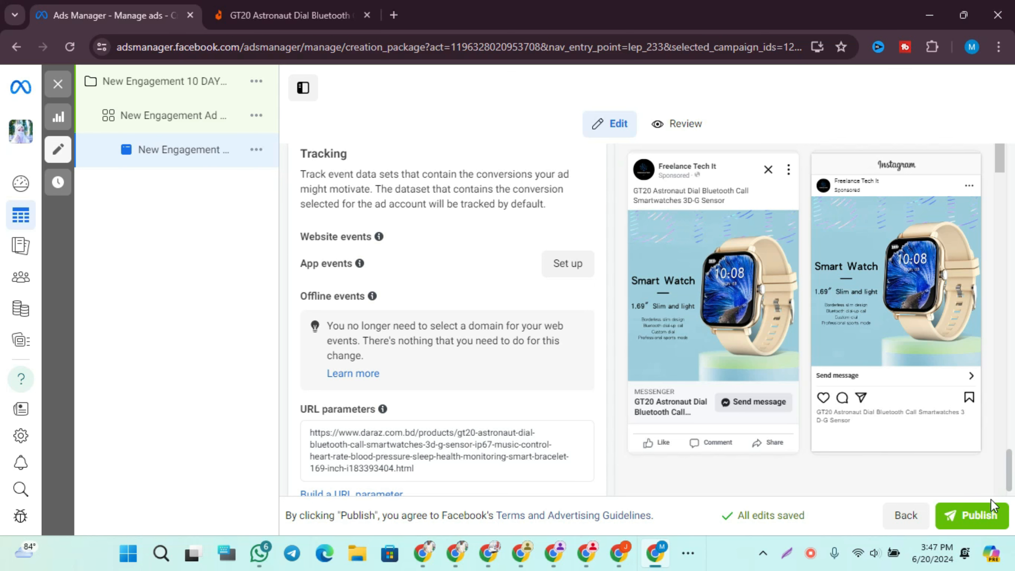
pyautogui.click(989, 515)
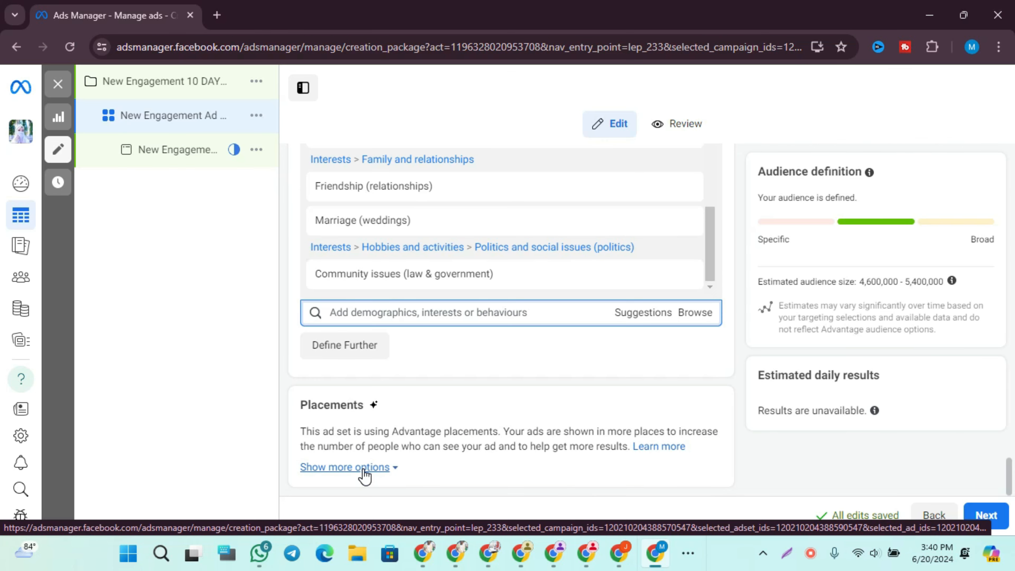